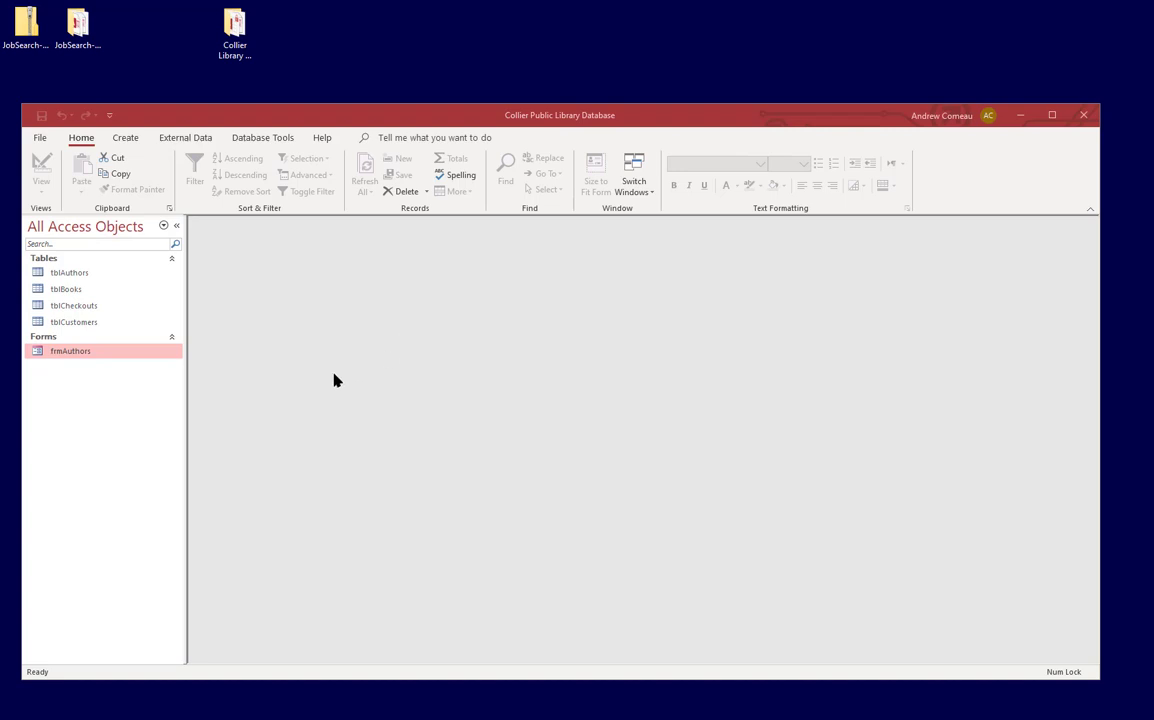
Step: Create a new query in design view and add the tables tblCheckouts, tblBooks and tblCustomers to it
left_click(74, 305)
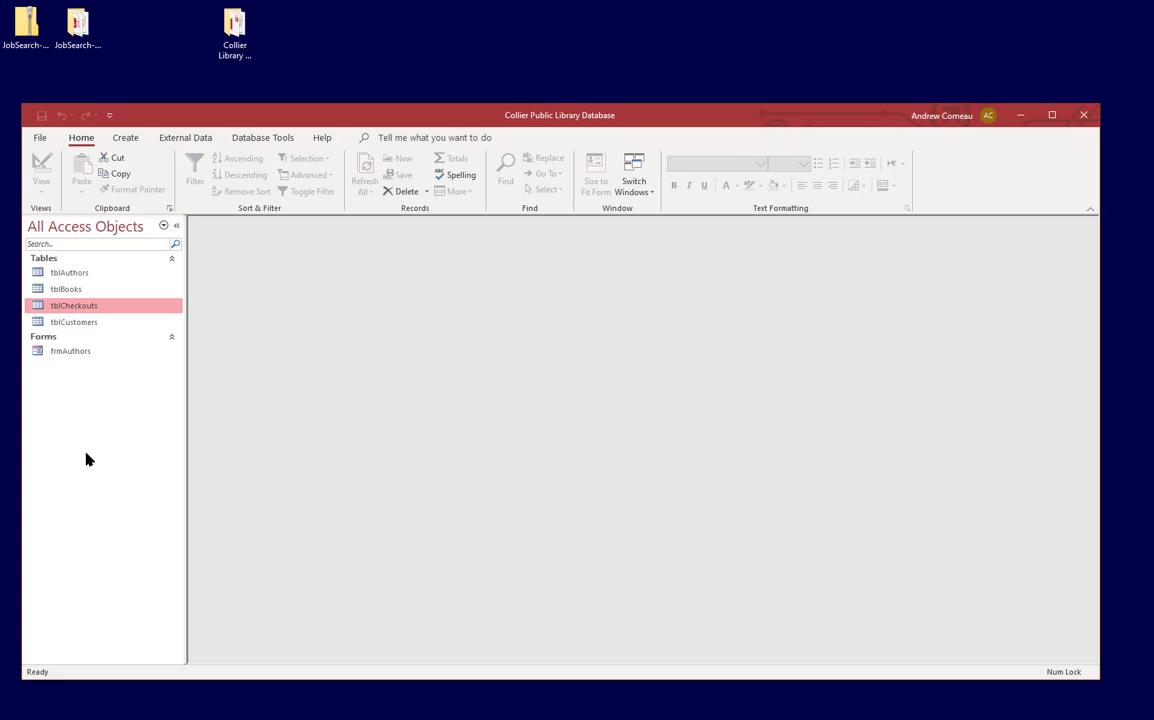
left_click(127, 139)
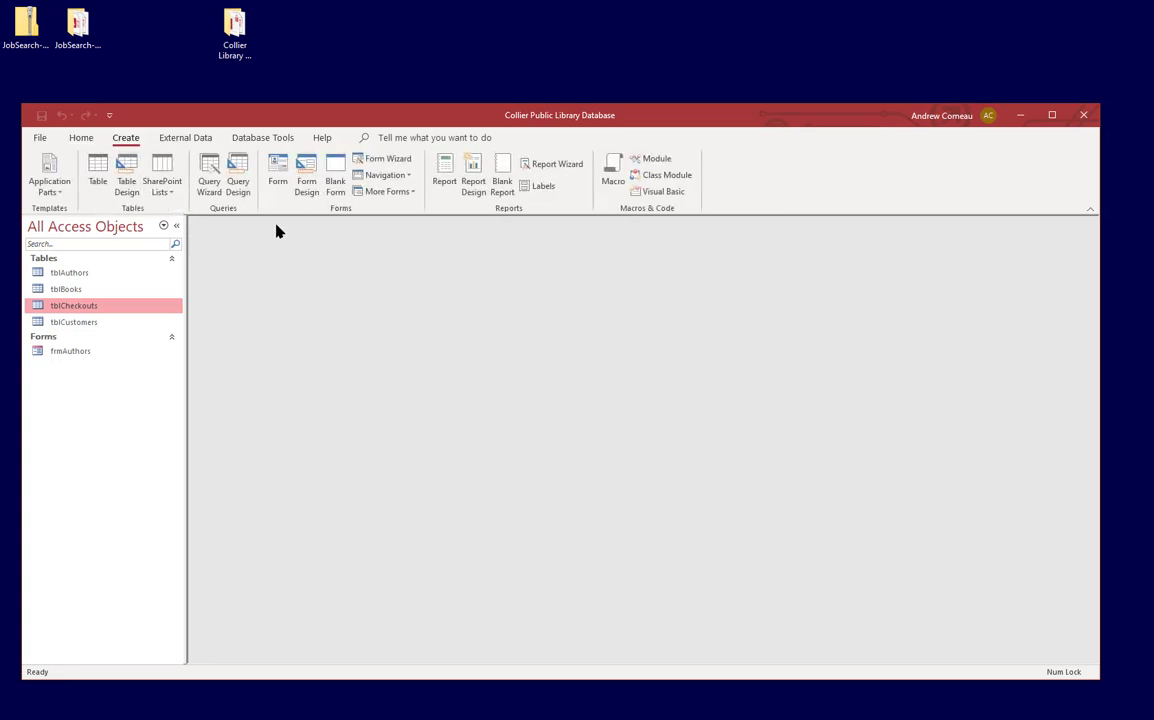
left_click(240, 178)
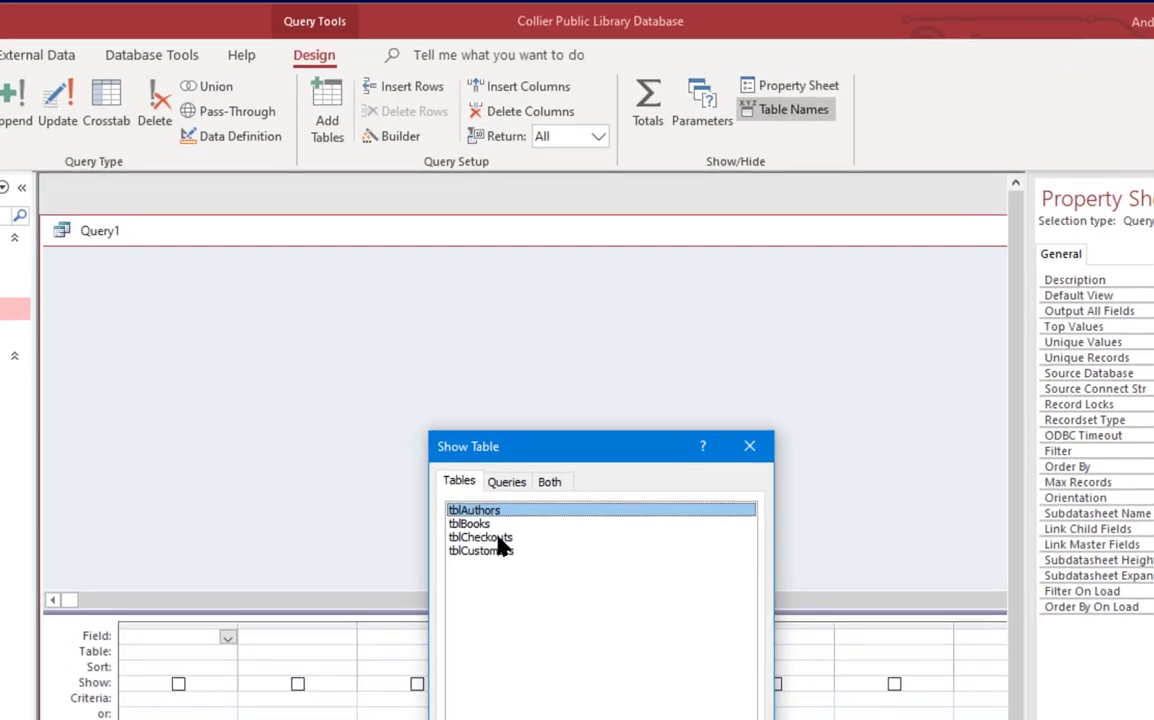
double_click(498, 538)
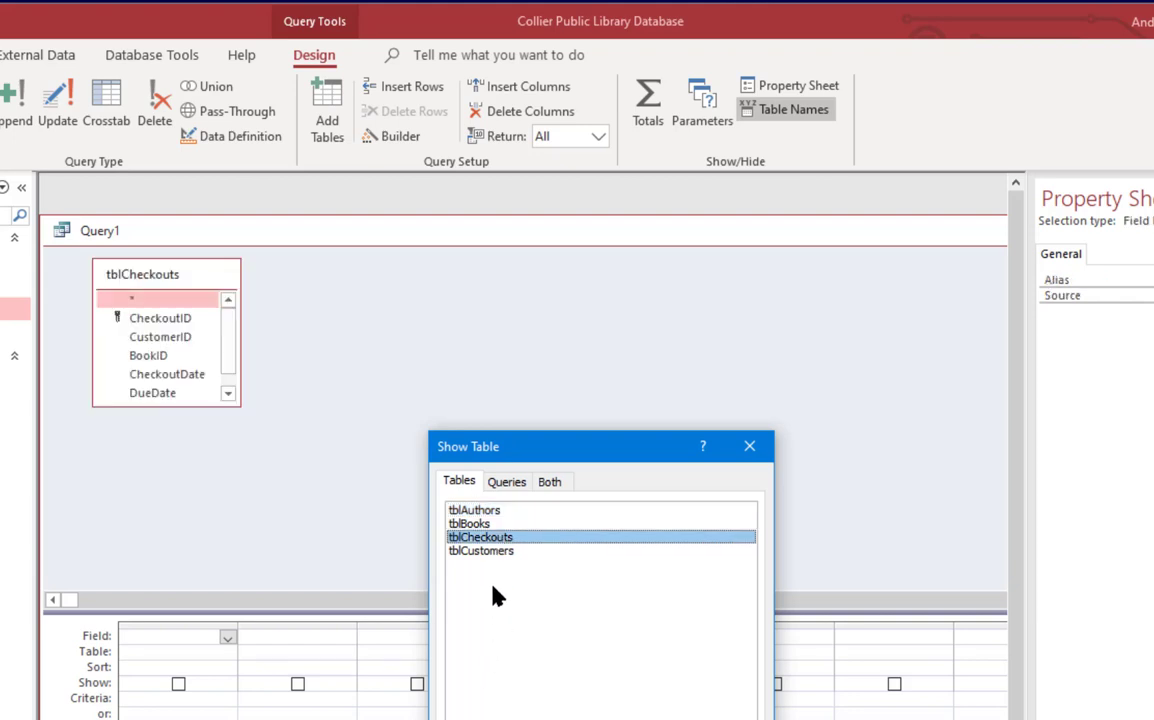
left_click(482, 525)
double_click(482, 525)
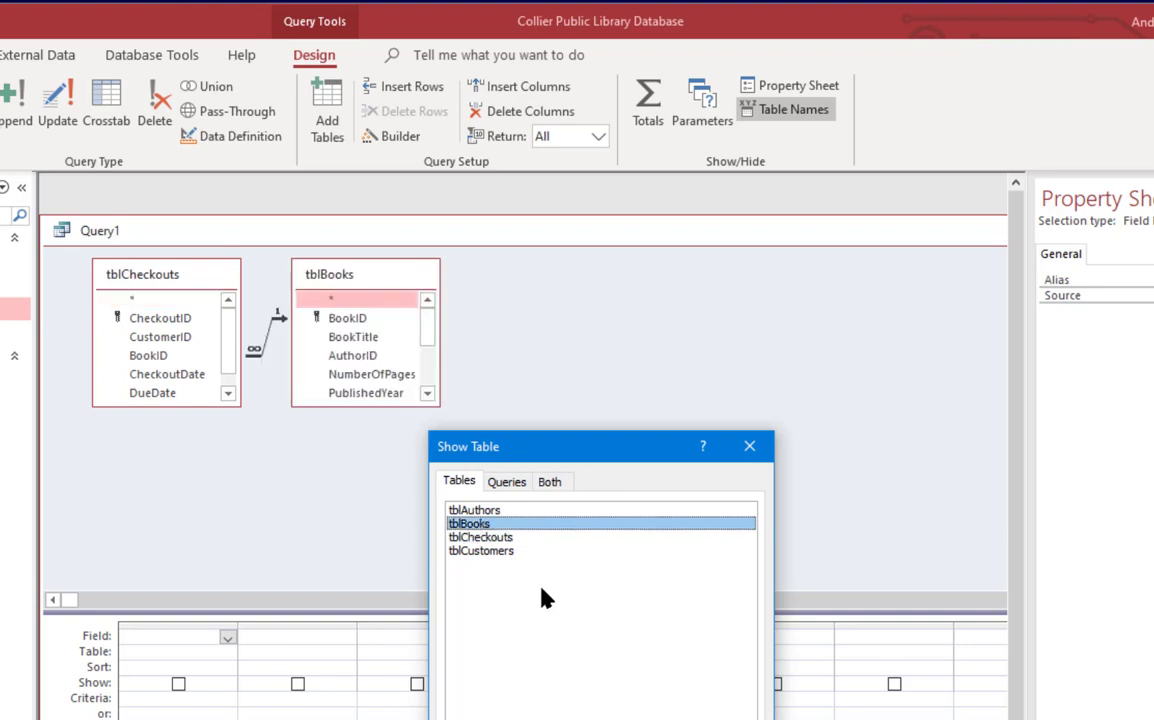
left_click(494, 552)
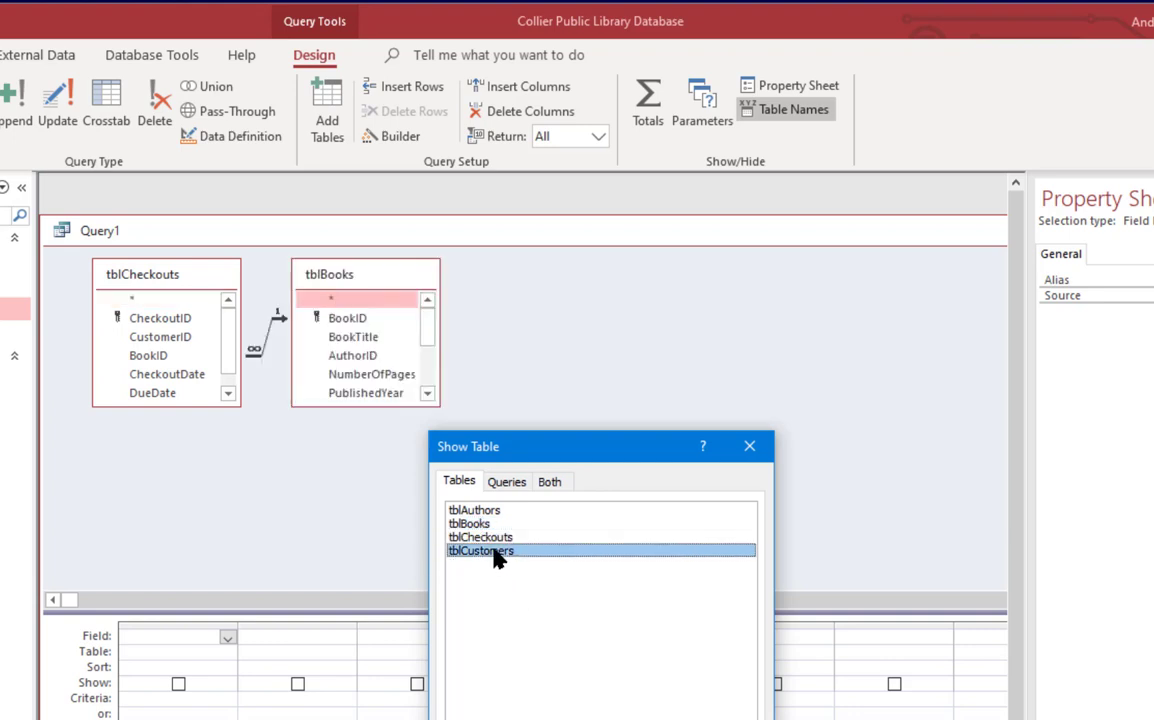
double_click(497, 552)
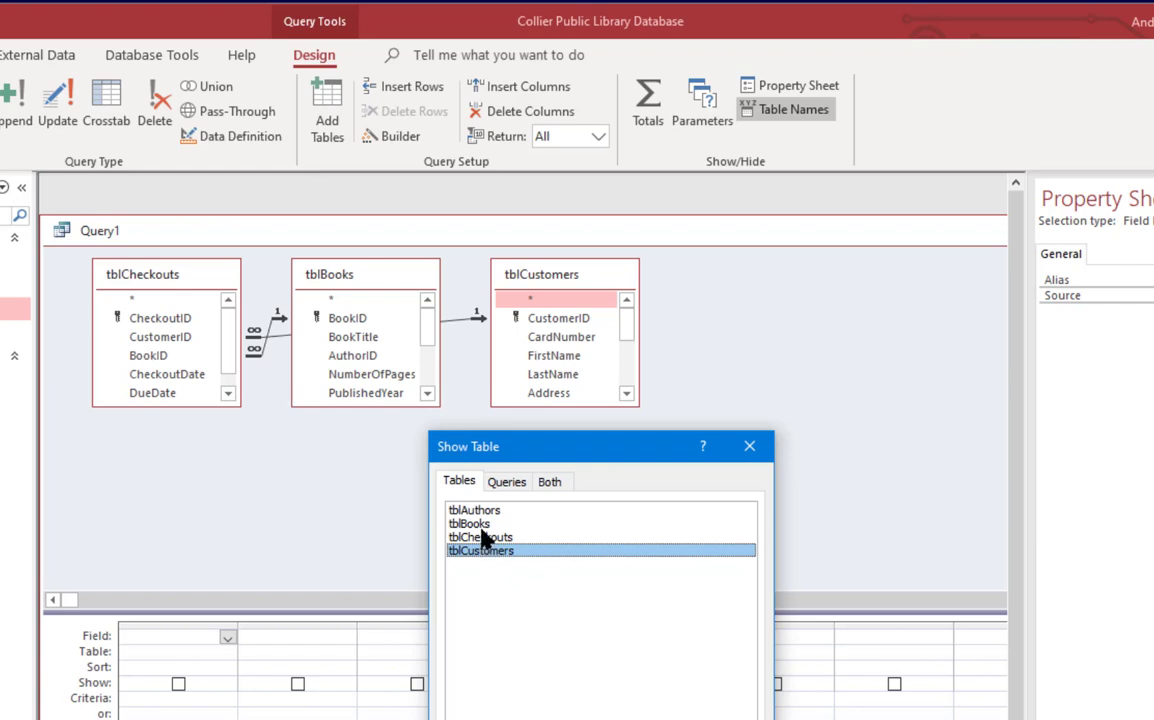
left_click(750, 447)
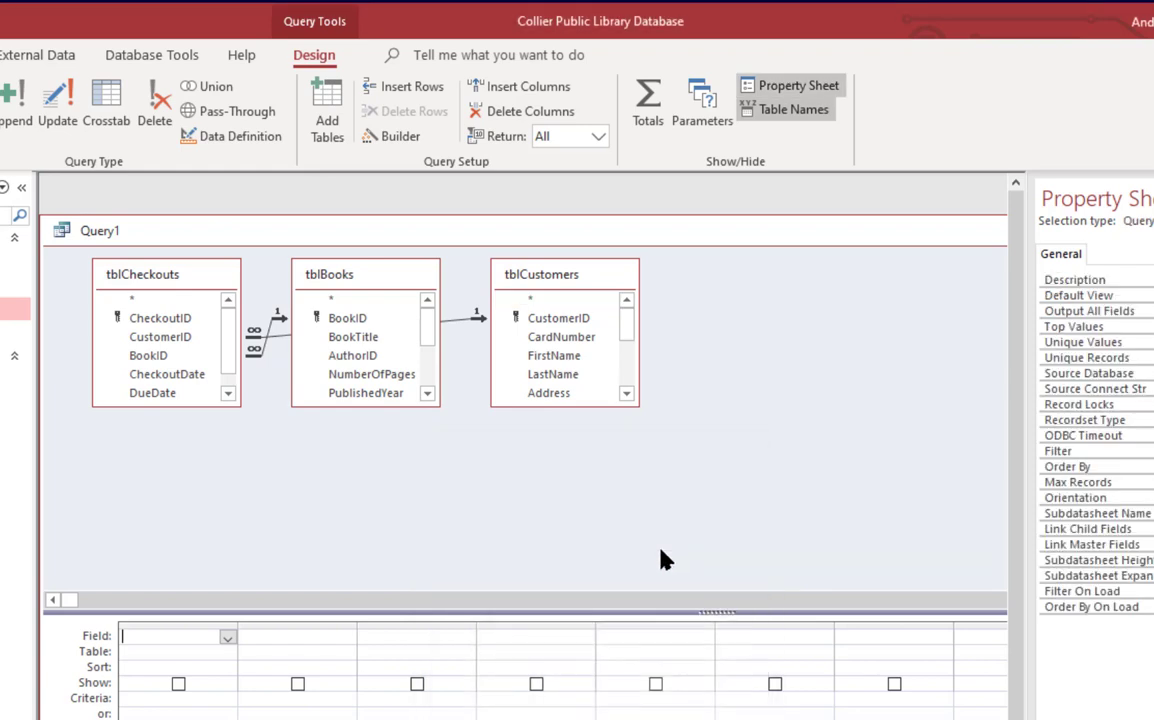
Step: Arrange the tables with tblCheckouts between tblBooks and tblCustomers, and lengthen tblCheckouts to show all of its fields
left_click_drag(371, 288, 244, 409)
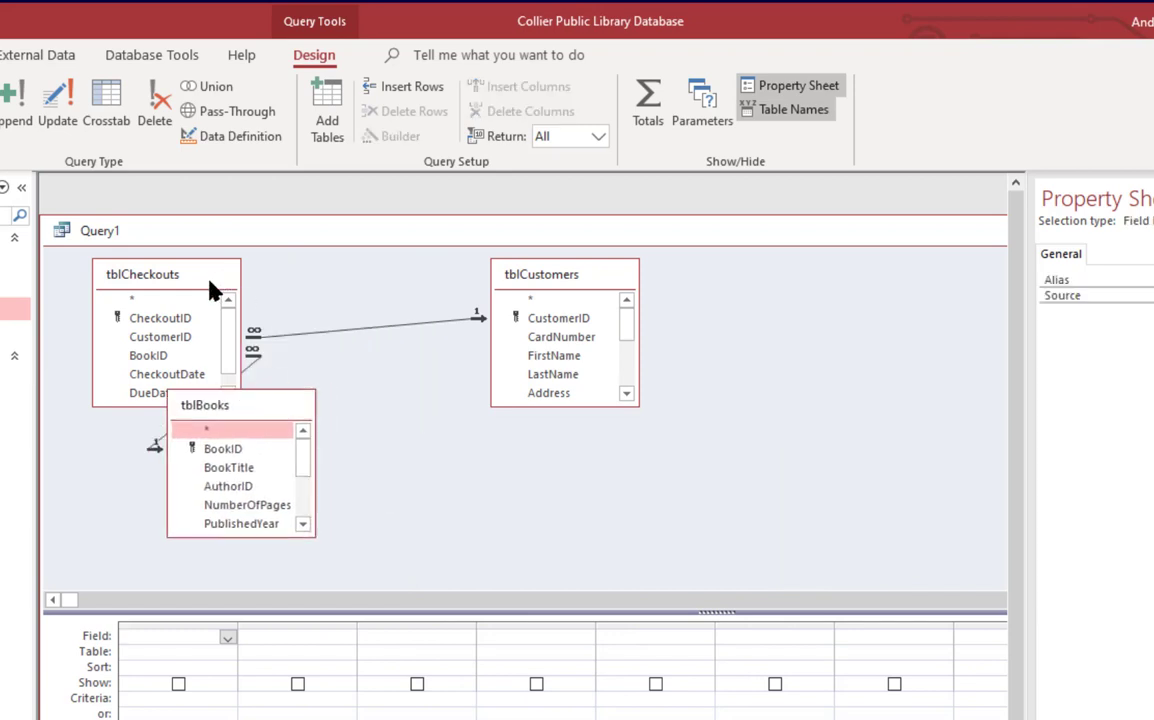
left_click_drag(206, 281, 439, 320)
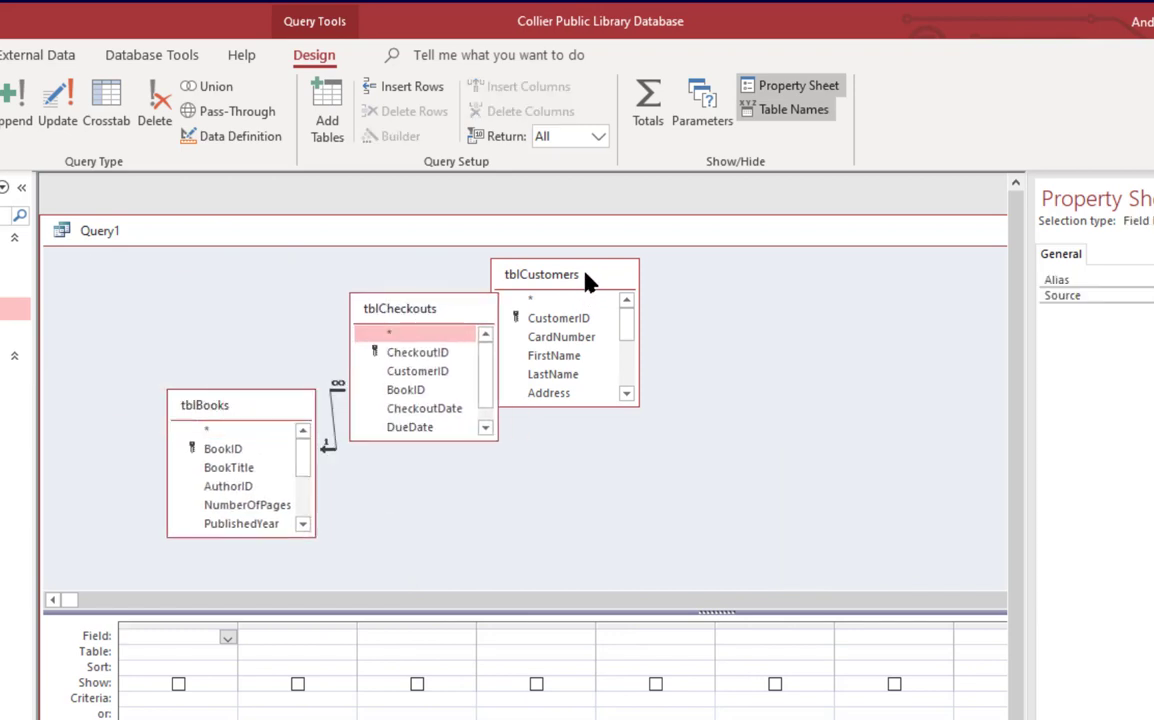
left_click_drag(586, 292, 785, 326)
left_click(465, 322)
left_click_drag(465, 316, 556, 303)
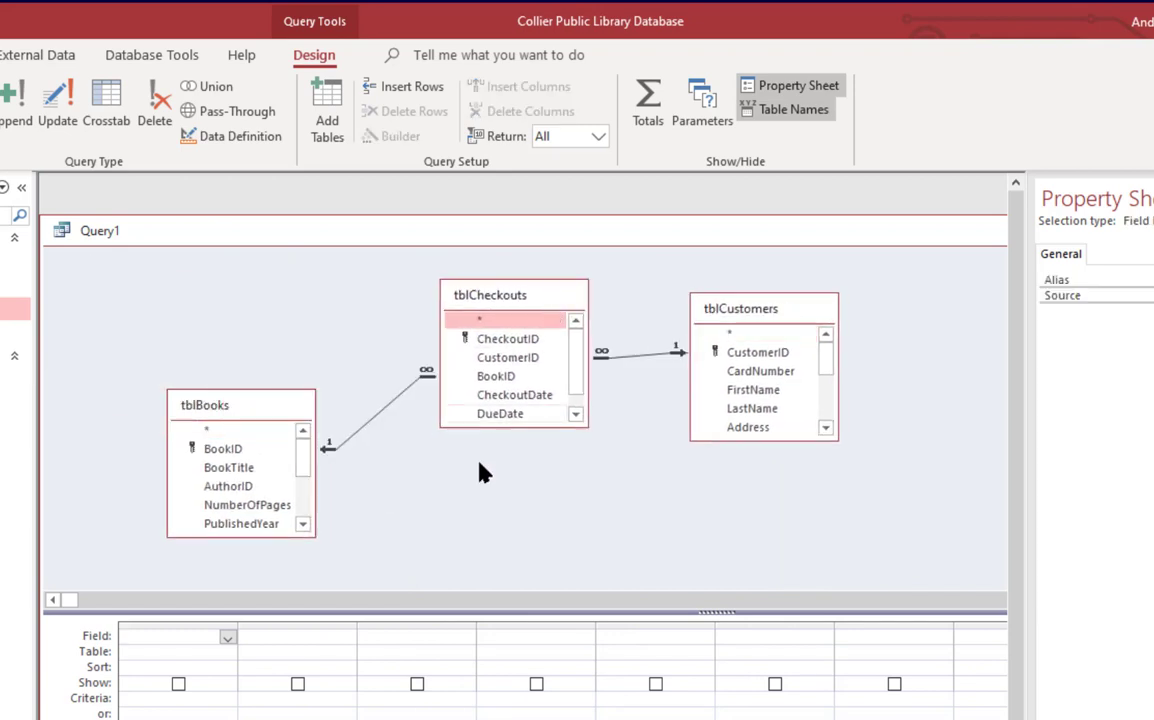
left_click_drag(256, 415, 206, 310)
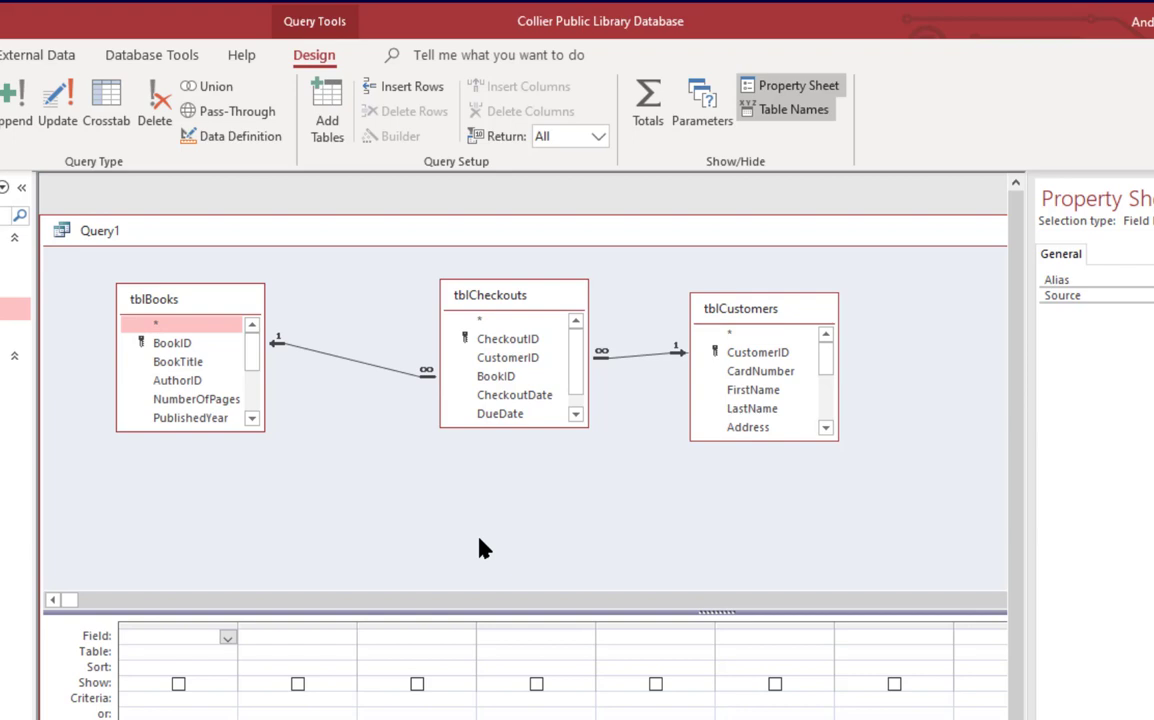
left_click_drag(530, 428, 530, 481)
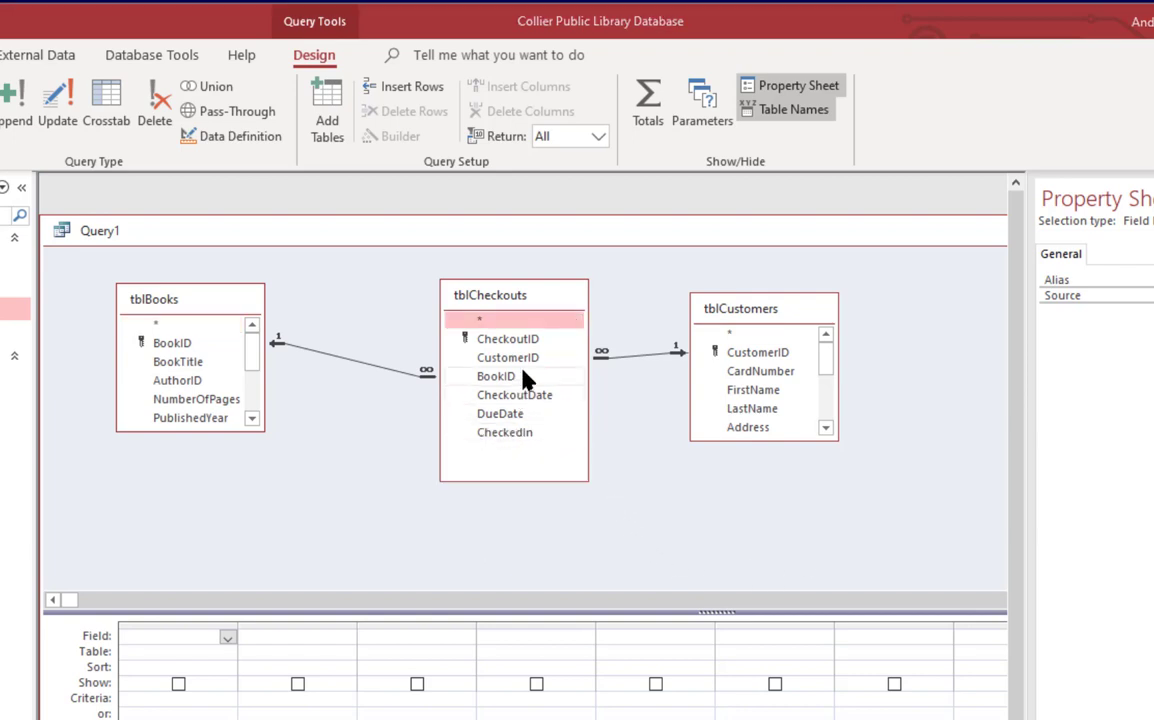
Step: Add BookID from tblCheckouts, then BookTitle and CheckoutDays from tblBooks, to the query grid
double_click(524, 378)
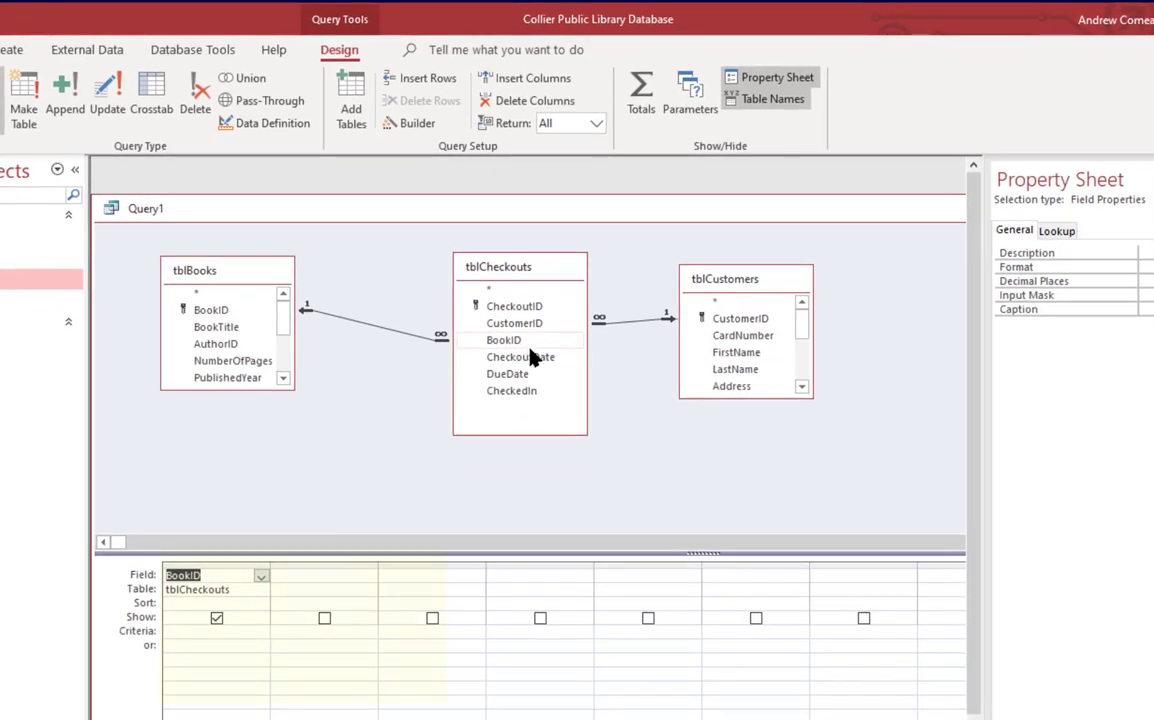
left_click(231, 329)
double_click(231, 329)
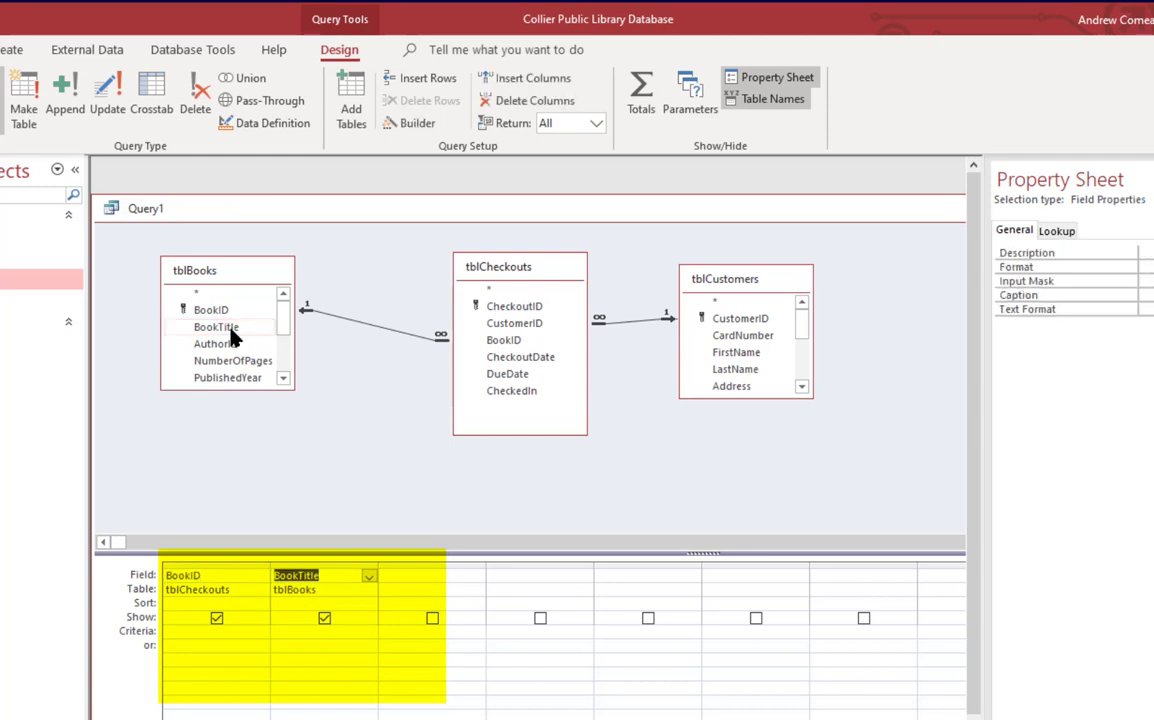
left_click(284, 379)
left_click(284, 379)
left_click(284, 379)
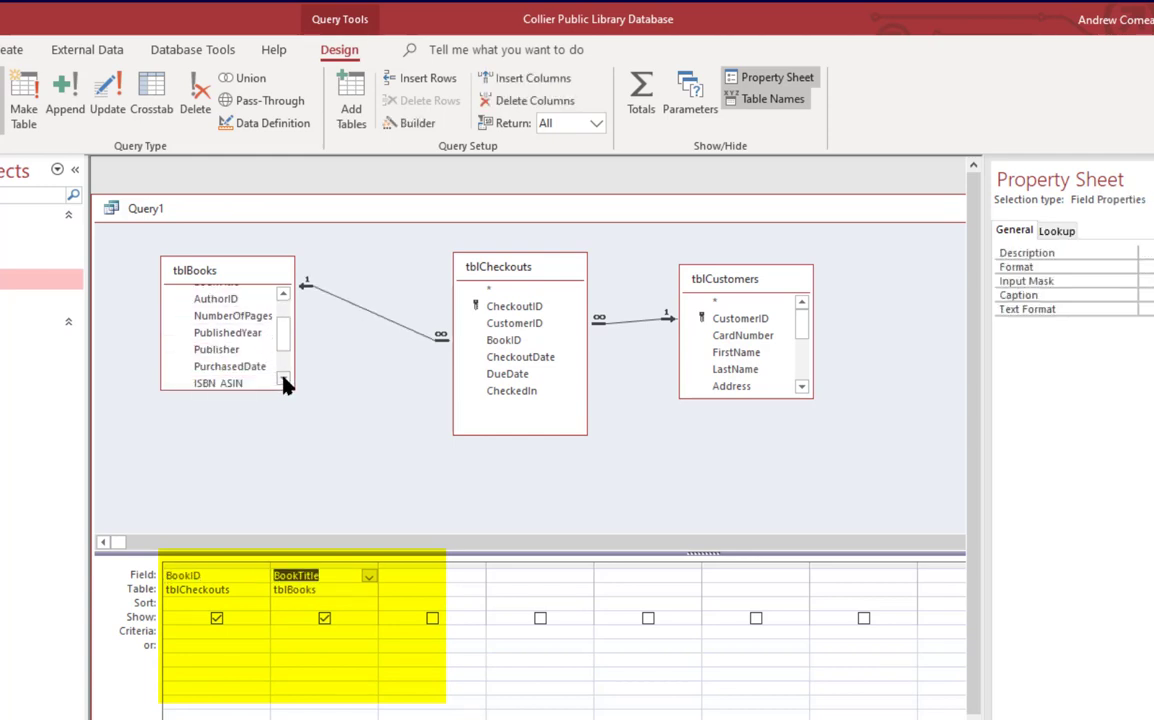
left_click(284, 379)
left_click(284, 379)
left_click(284, 379)
left_click(284, 379)
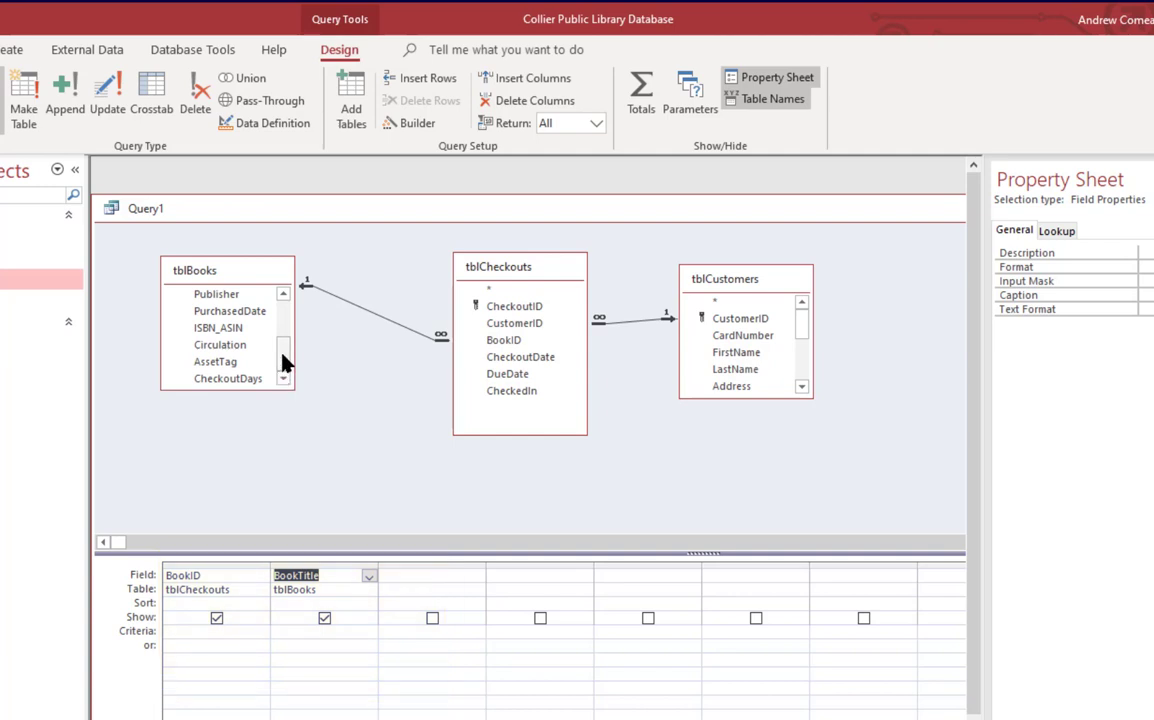
double_click(228, 381)
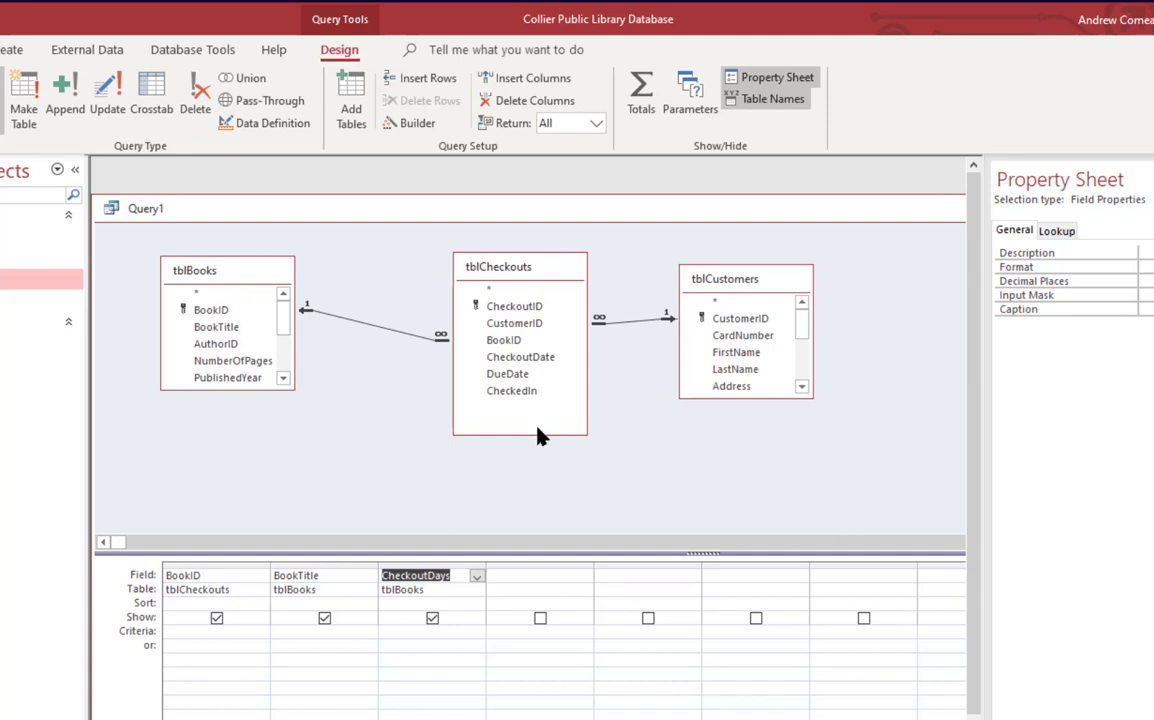
Step: Add CustomerID from tblCheckouts and LastName, FirstName, Phone and Email from the lengthened tblCustomers to the query grid
double_click(523, 325)
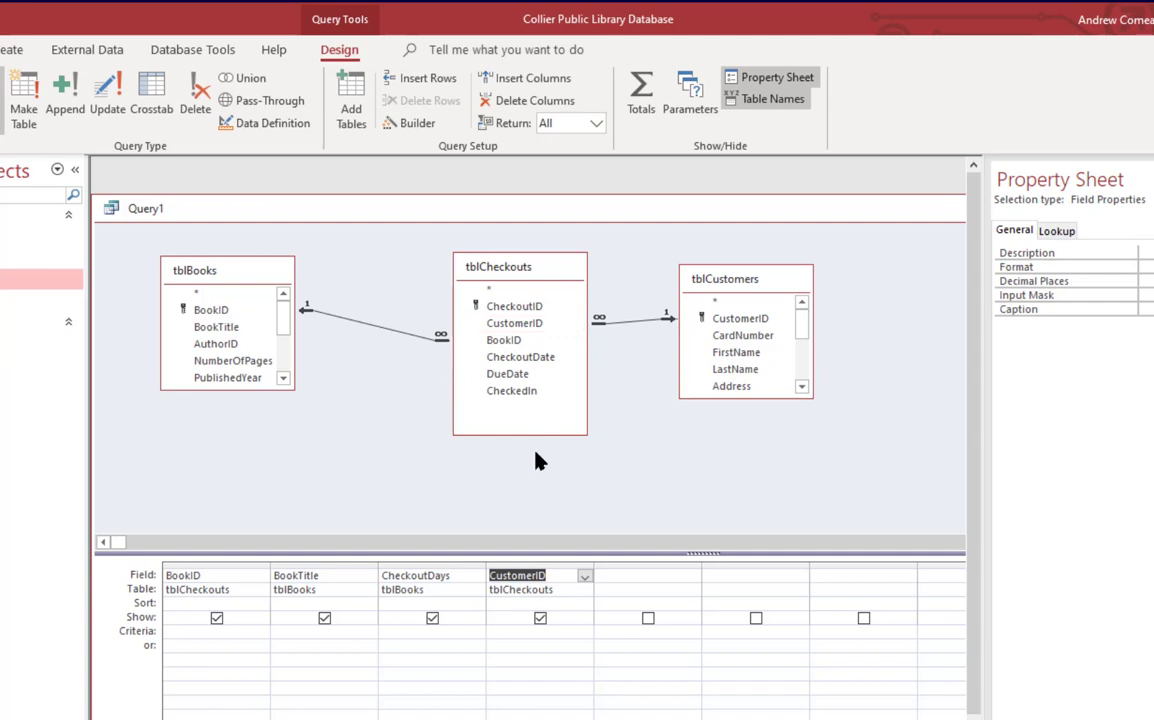
left_click_drag(758, 398, 748, 493)
double_click(745, 372)
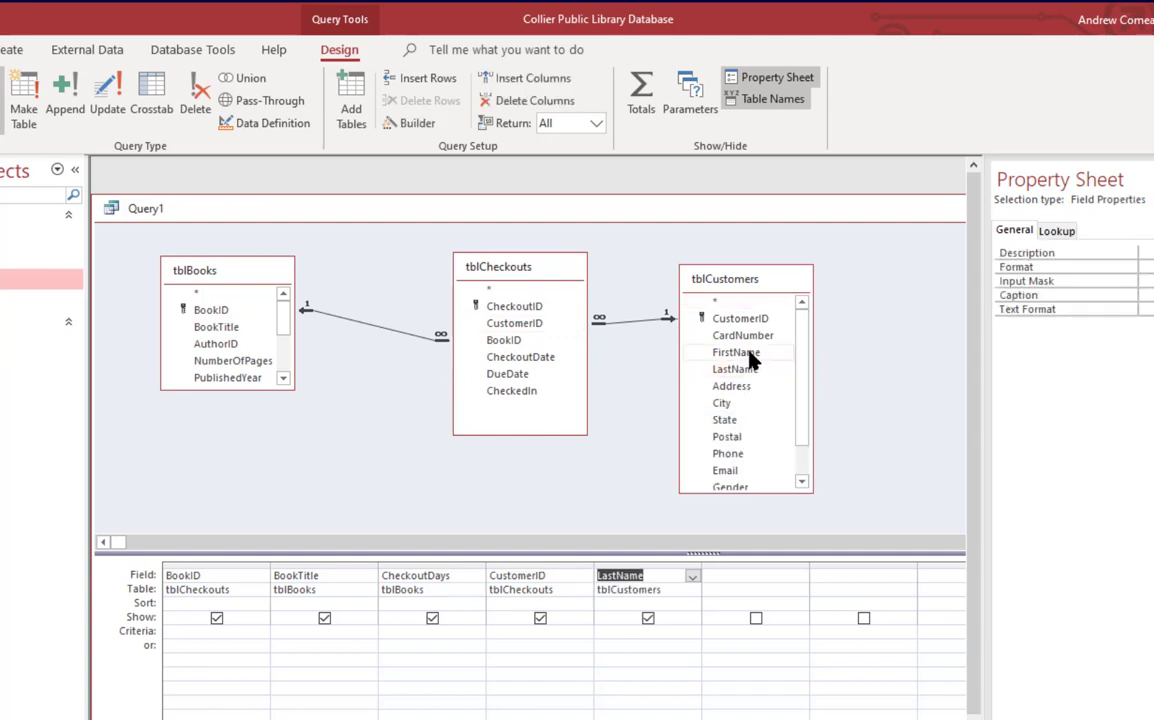
double_click(750, 354)
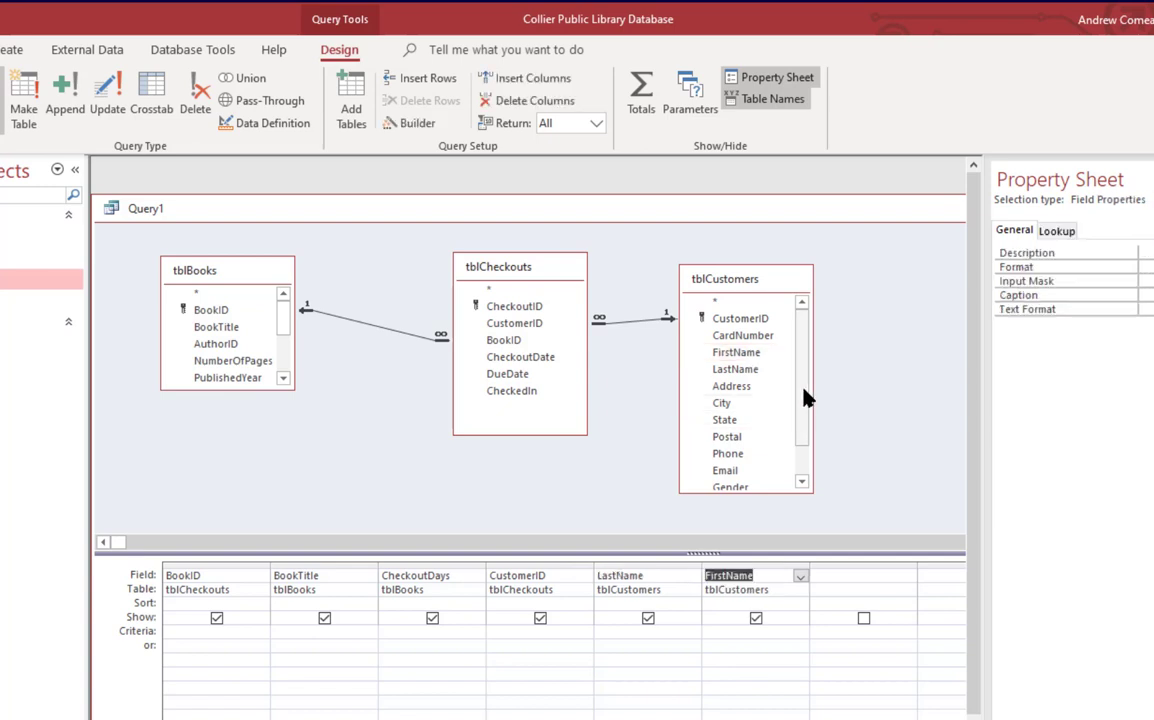
scroll(808, 398, "down", 2)
left_click(740, 414)
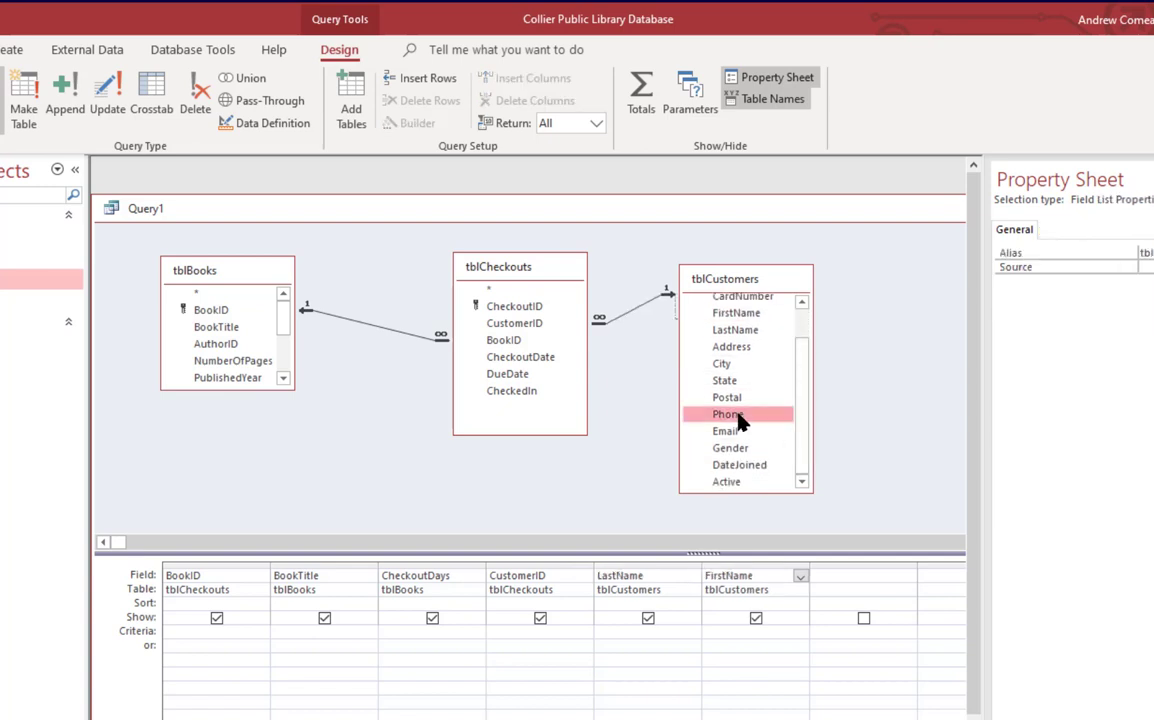
double_click(740, 416)
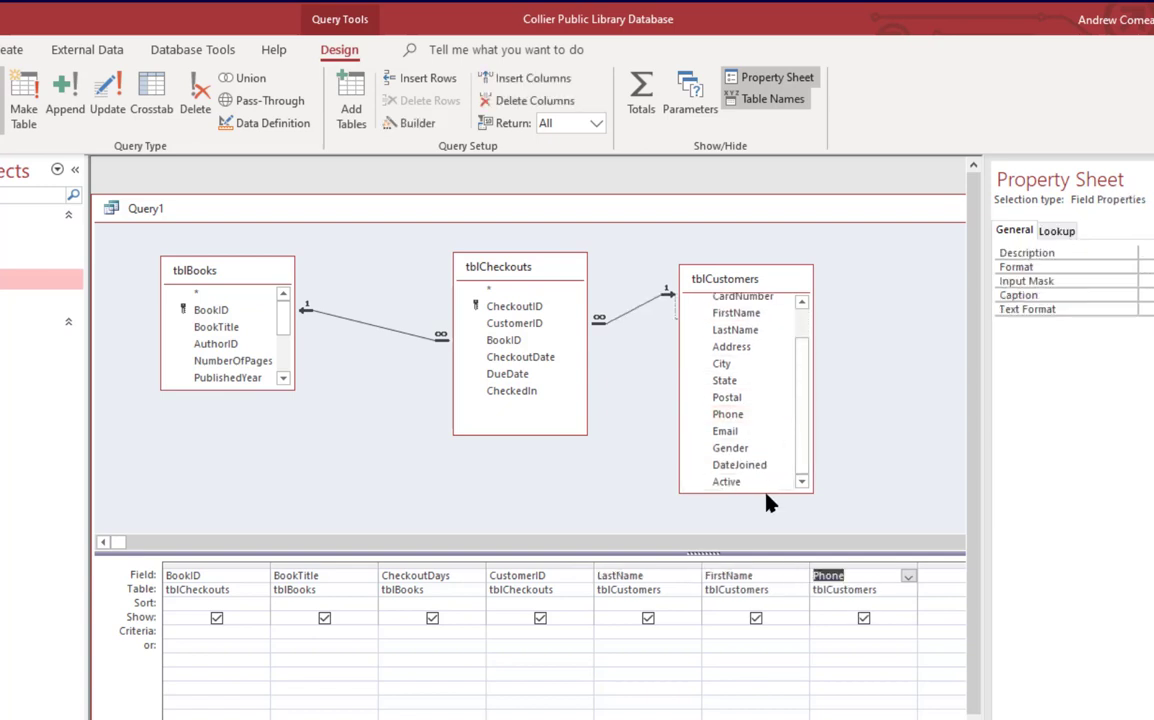
double_click(735, 431)
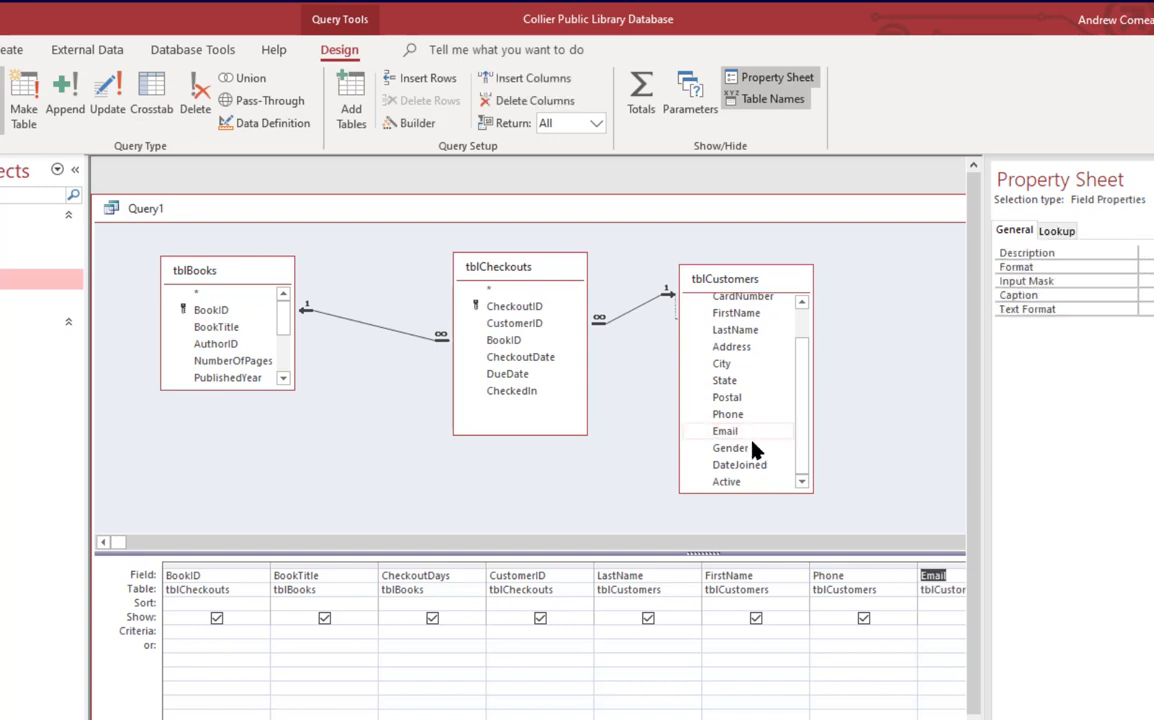
Step: Add DueDate and CheckedIn from tblCheckouts to the query grid, and maximize and widen the query design area
left_click_drag(989, 445, 1063, 450)
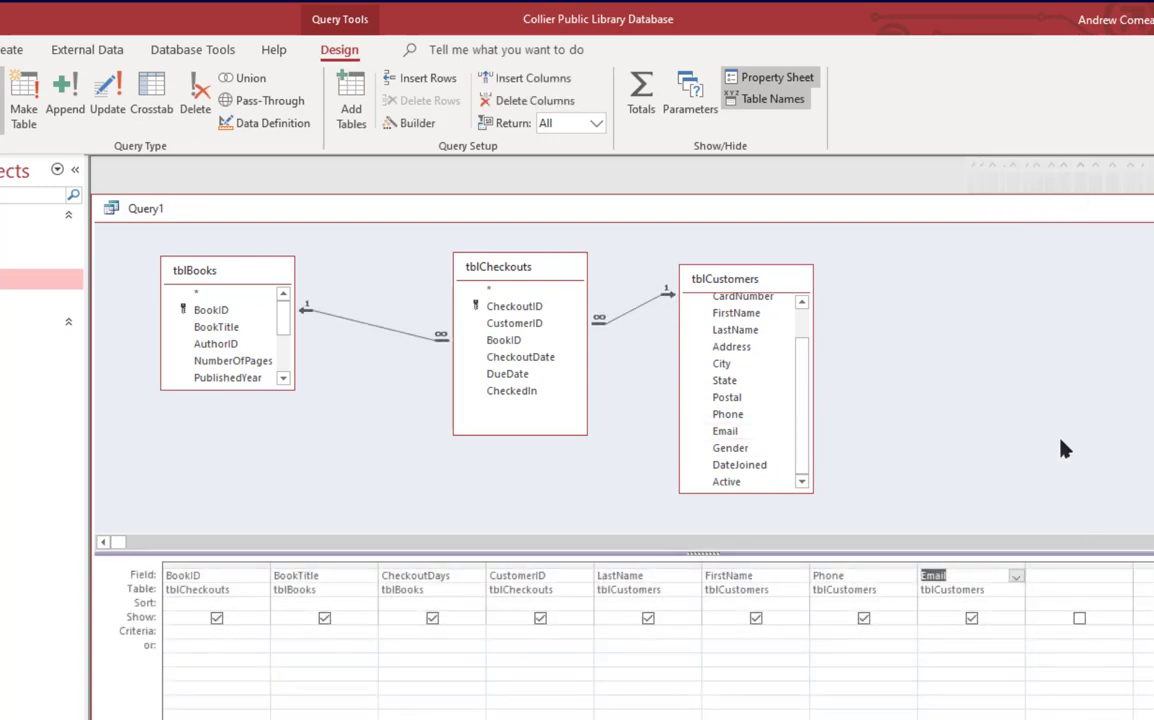
double_click(535, 381)
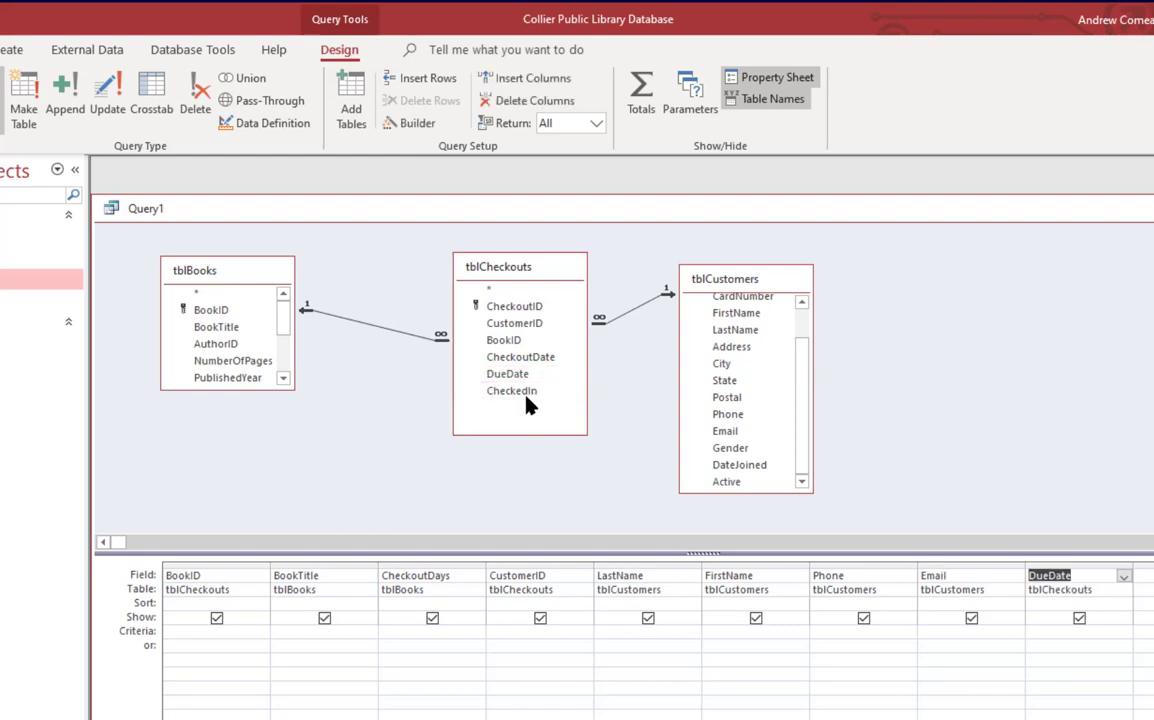
double_click(535, 393)
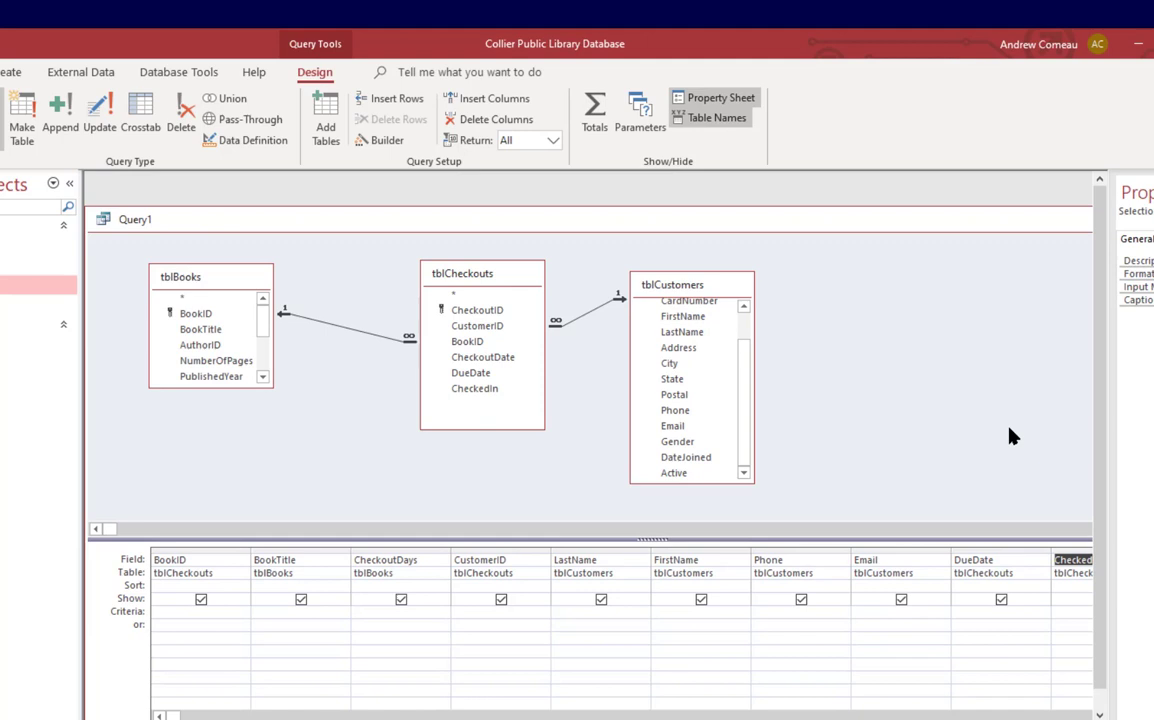
double_click(900, 228)
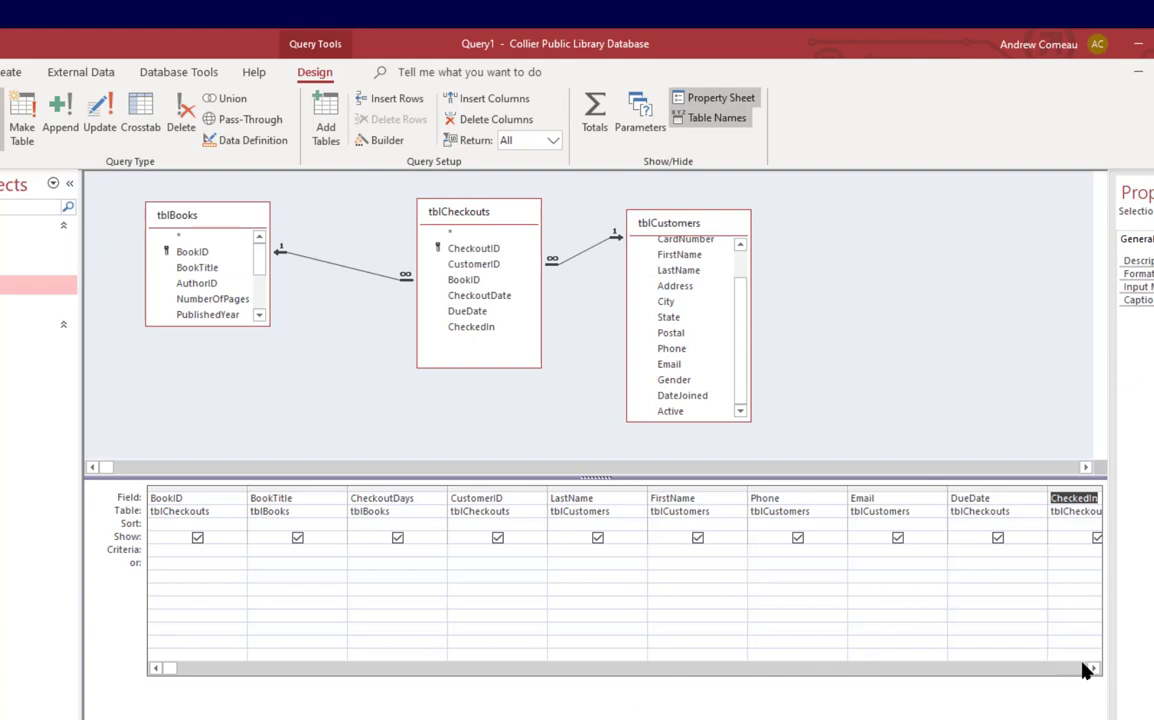
left_click_drag(1122, 461, 1144, 456)
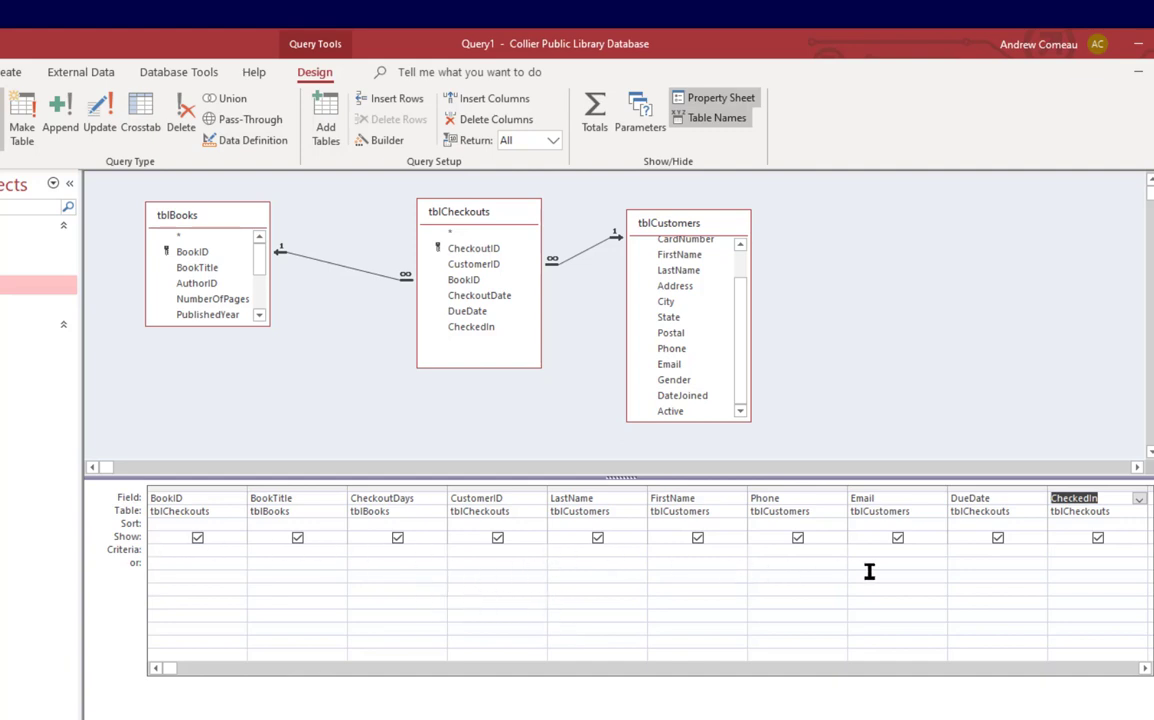
Step: Set the query criteria to <Date() for DueDate and Is Null for CheckedIn
left_click(1010, 551)
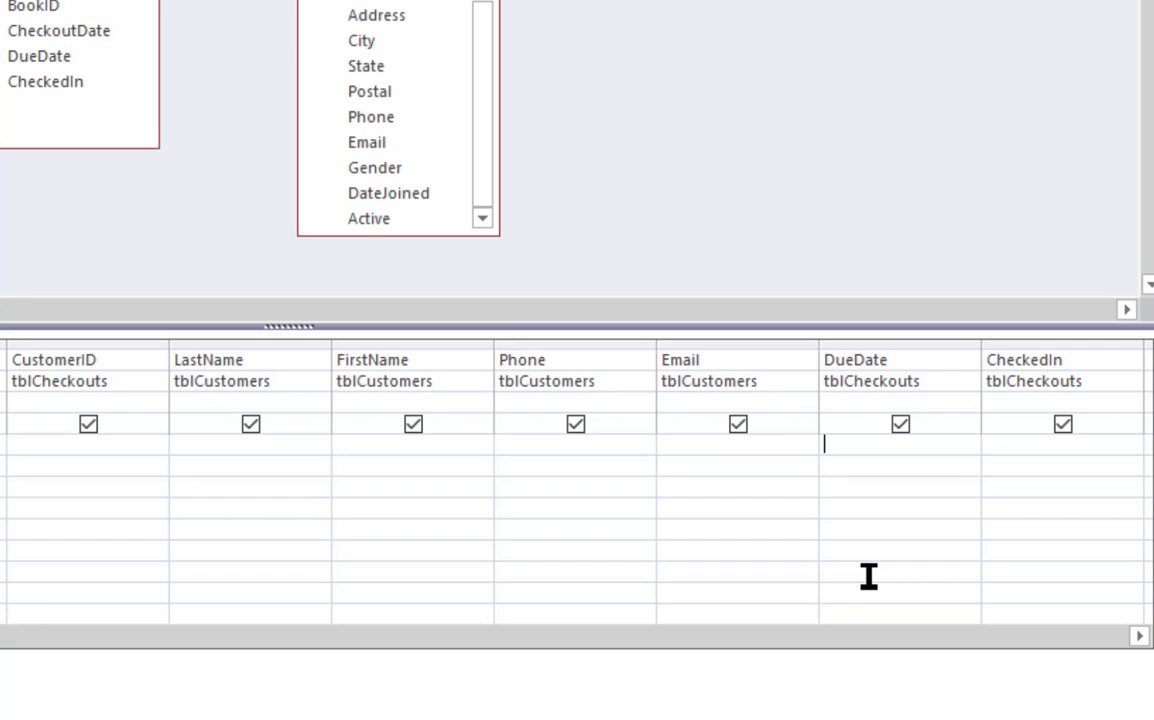
type("< Date()")
key("Tab")
type("Is null")
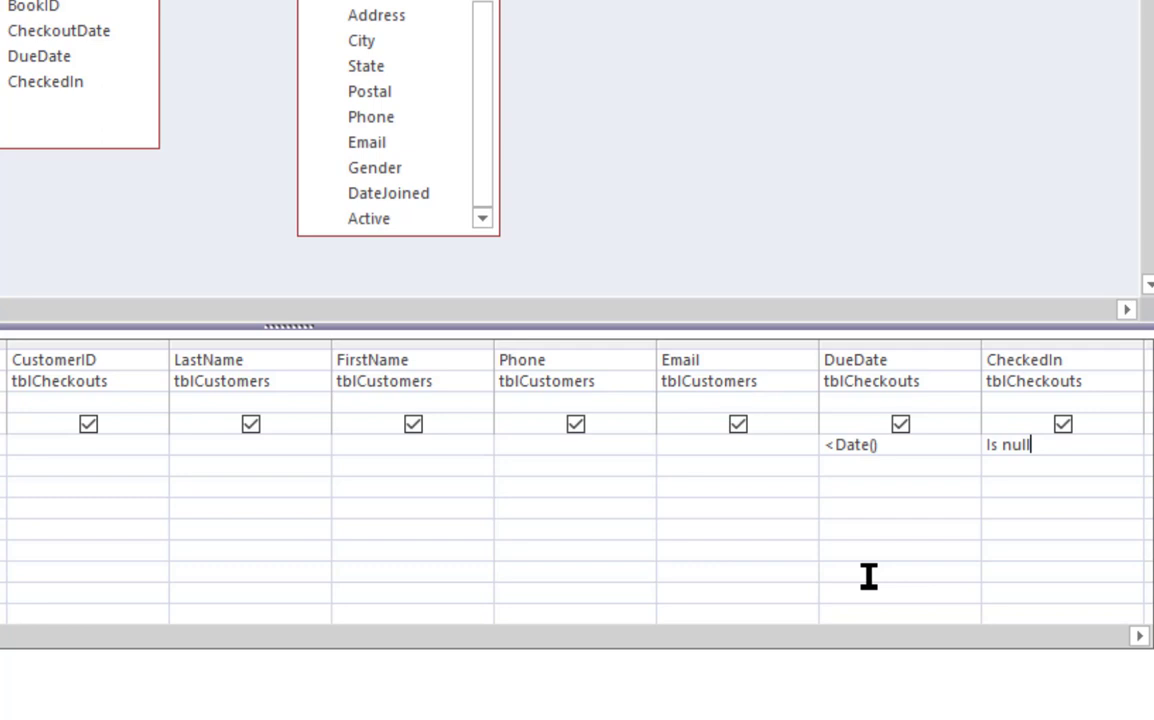
key("Down")
key("Up")
key("Left")
key("Left")
key("Left")
key("Left")
key("Right")
key("Right")
key("Right")
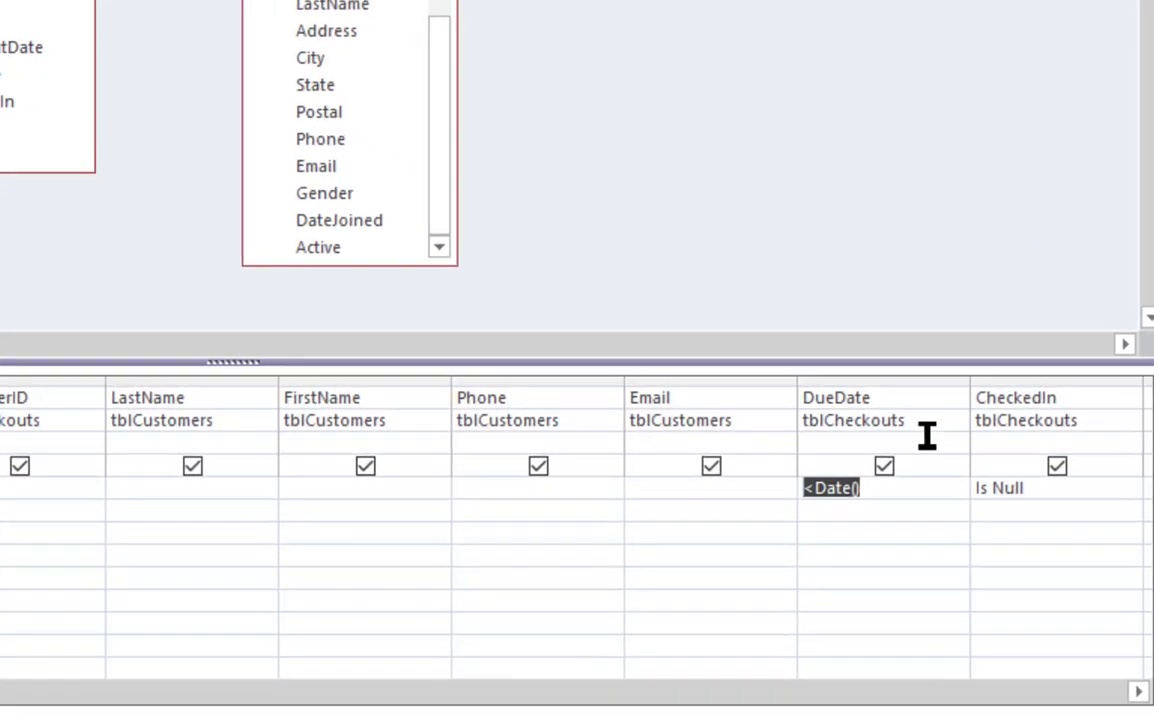
Step: Sort the query by DueDate in ascending order
left_click(981, 423)
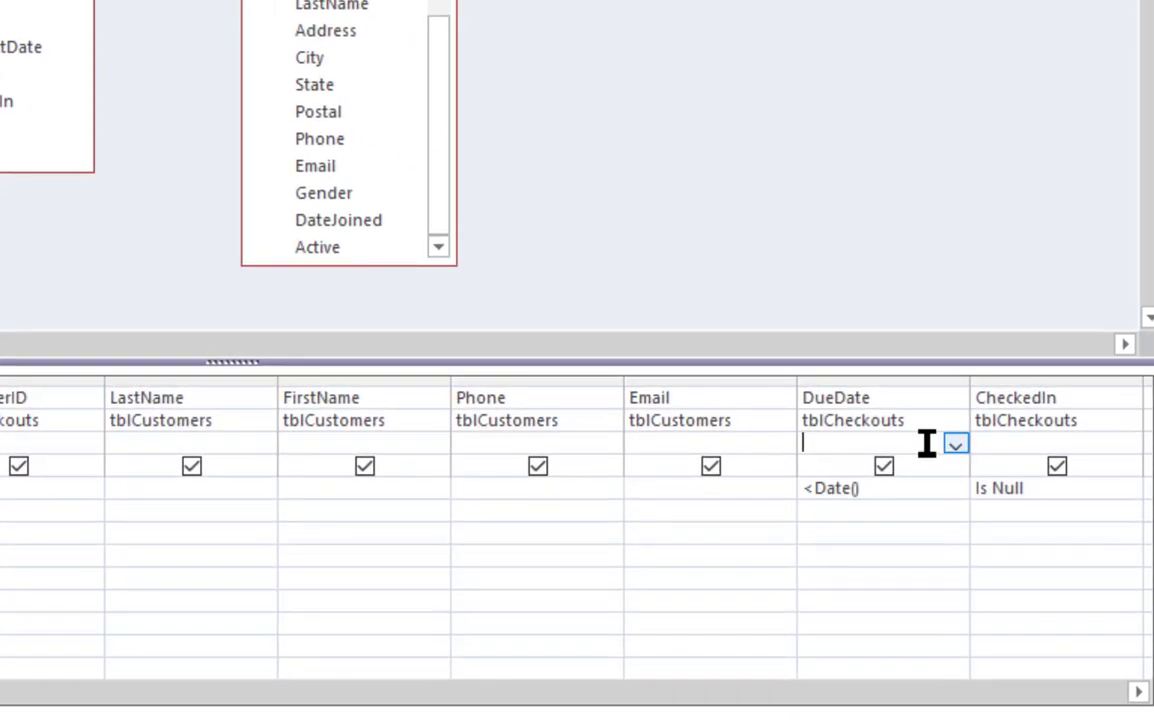
left_click(955, 447)
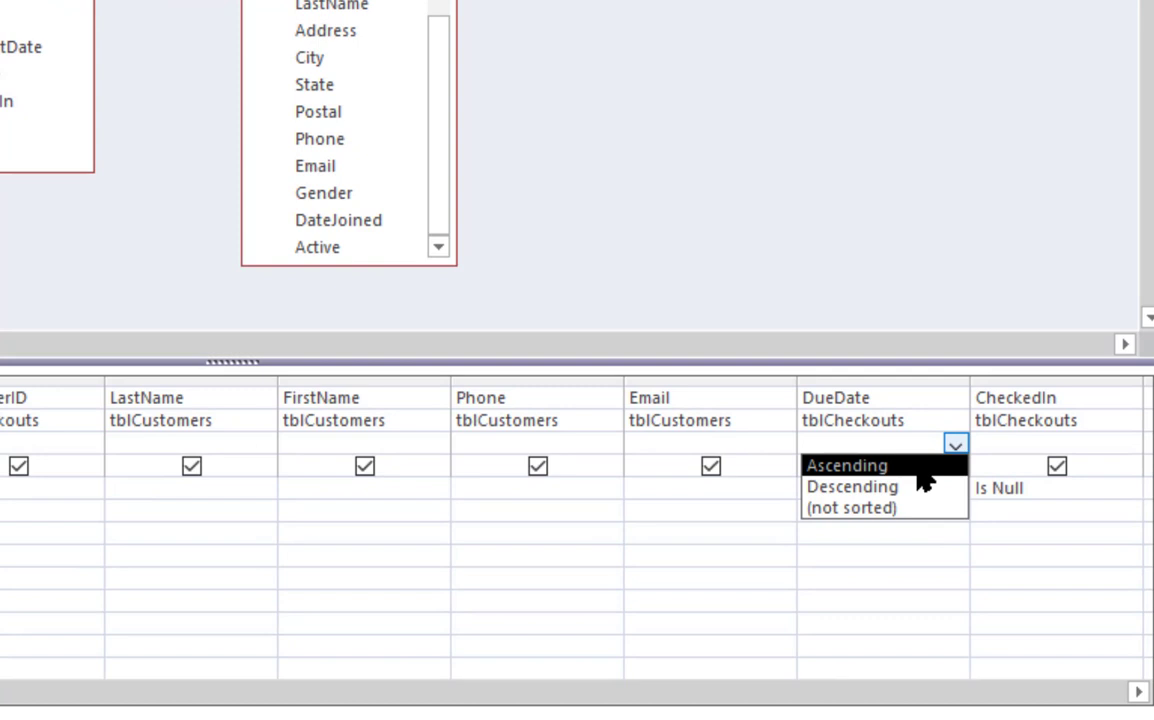
left_click(918, 468)
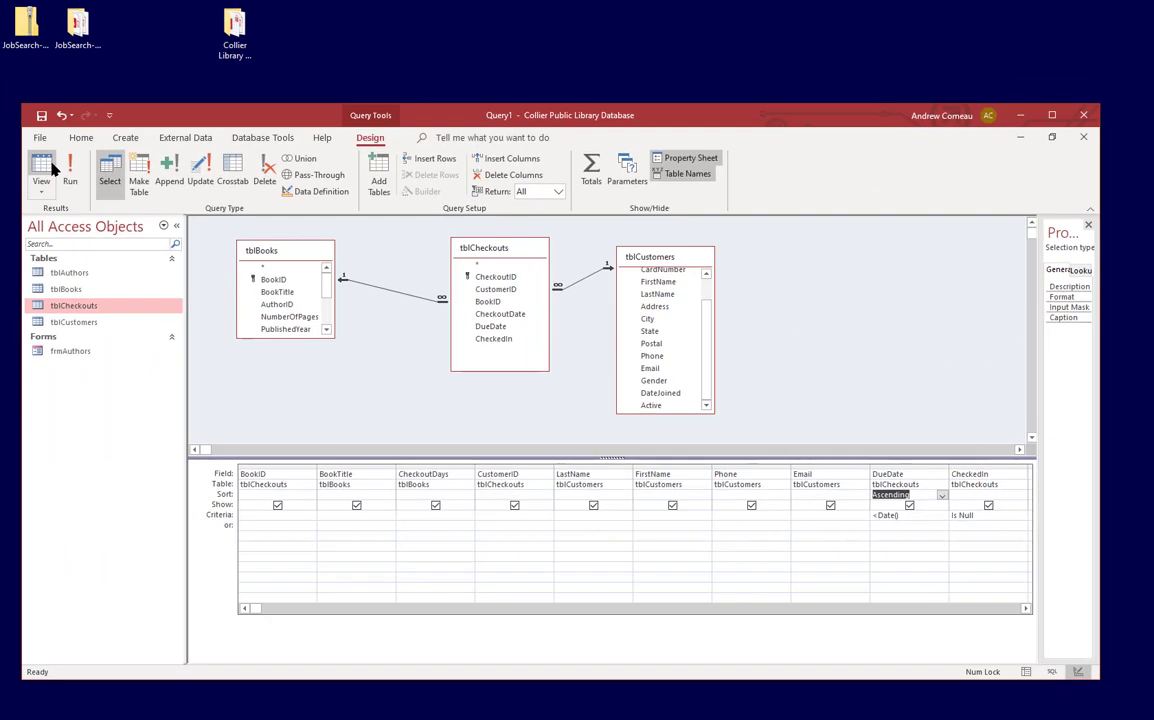
Step: Display the query's datasheet and widen the BookTitle and CheckoutDays columns
left_click(44, 163)
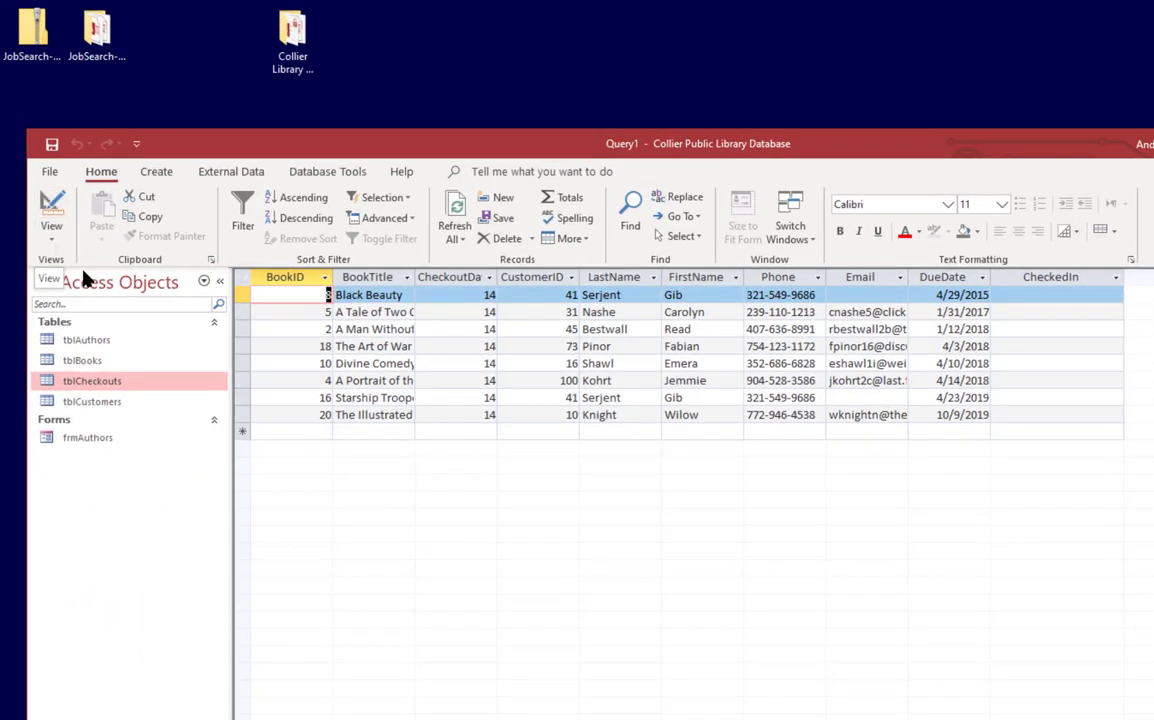
left_click_drag(414, 284, 495, 284)
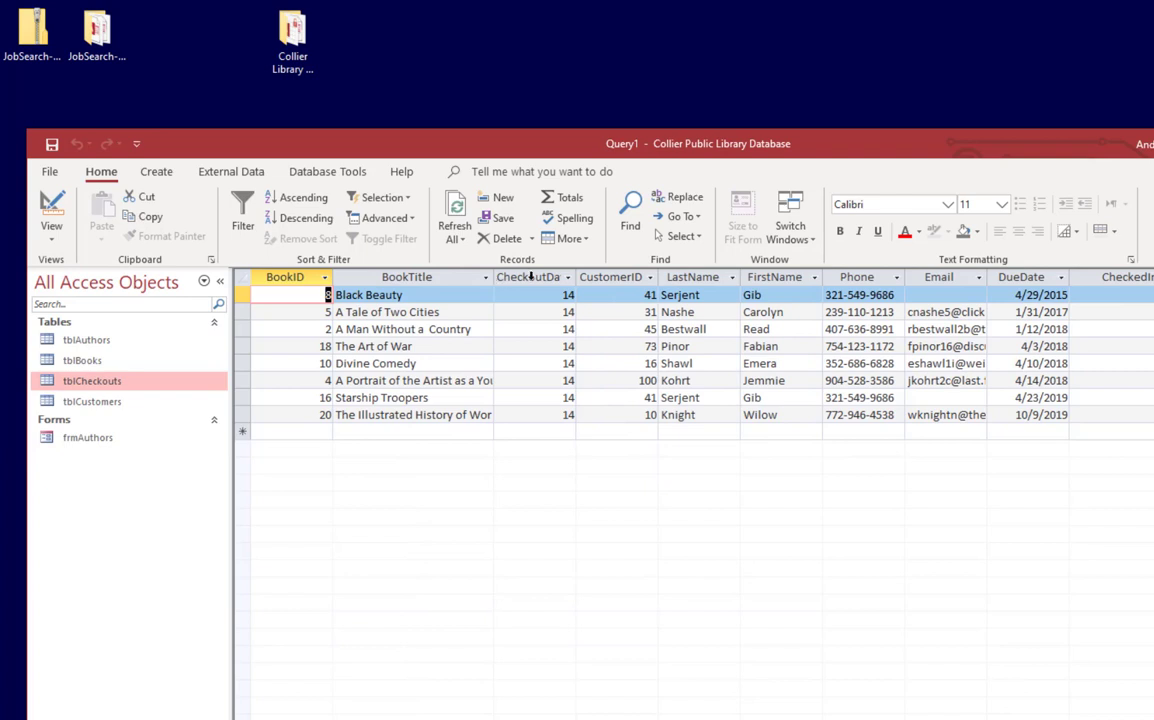
left_click_drag(575, 284, 603, 284)
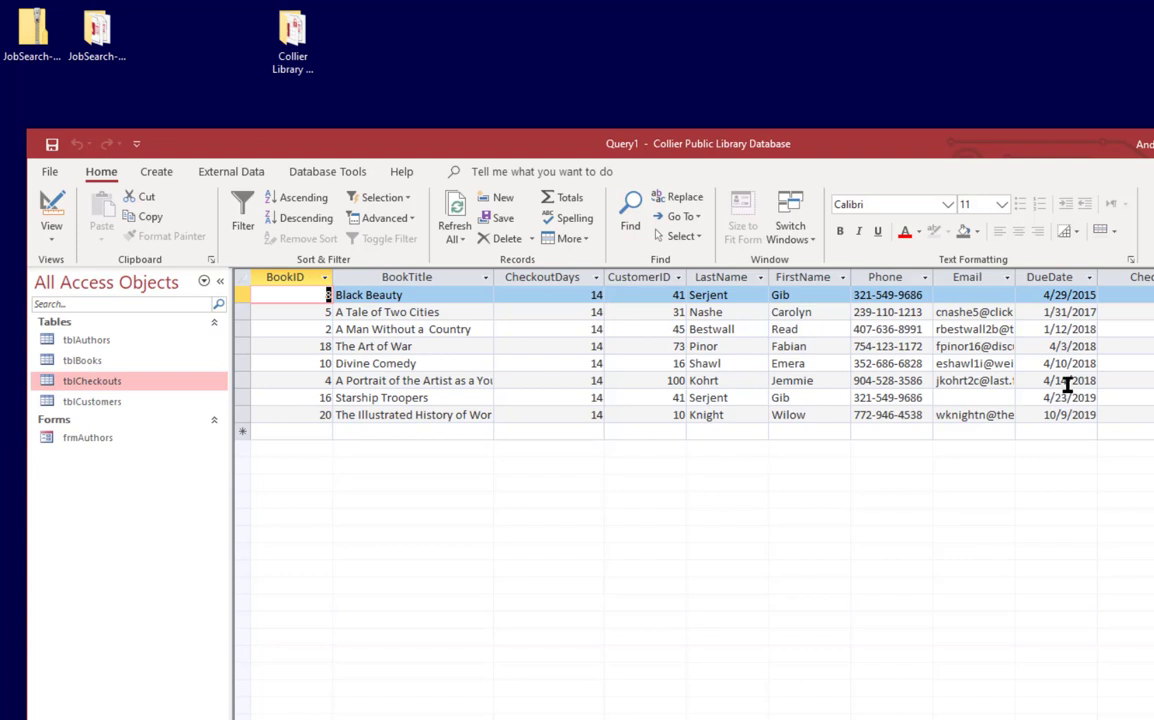
Step: Return to the query design, lengthen the tblBooks field list to show all fields, and add Circulation to the query grid
left_click(51, 210)
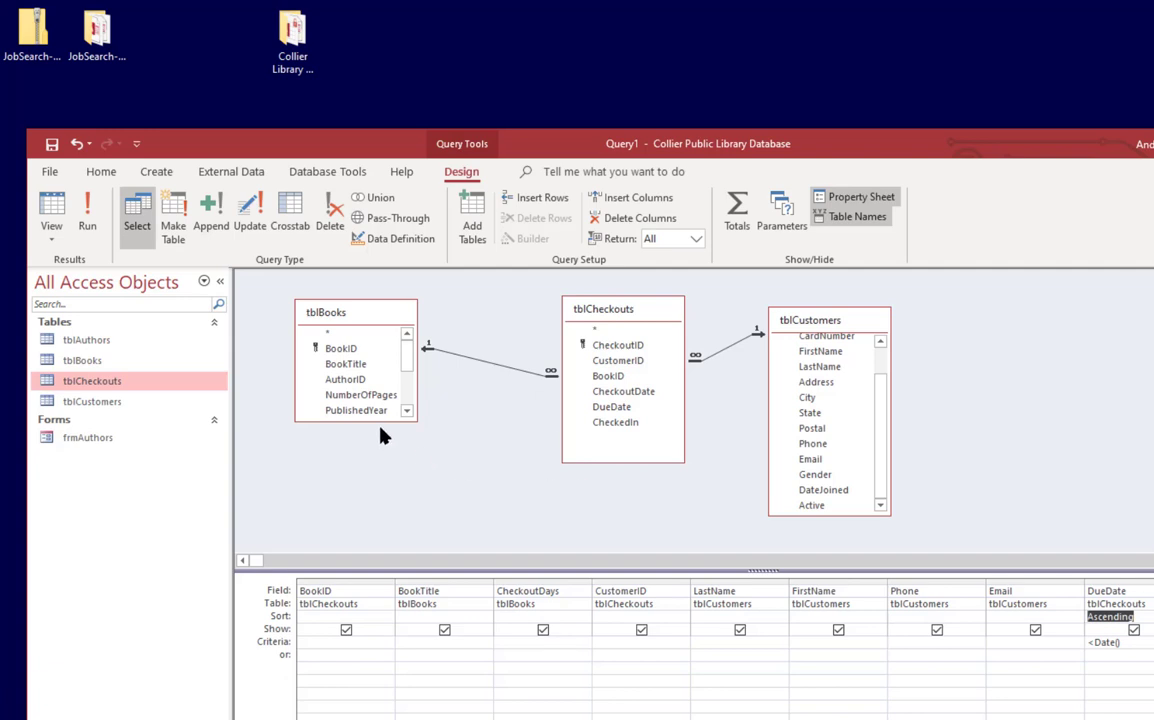
left_click_drag(378, 421, 365, 529)
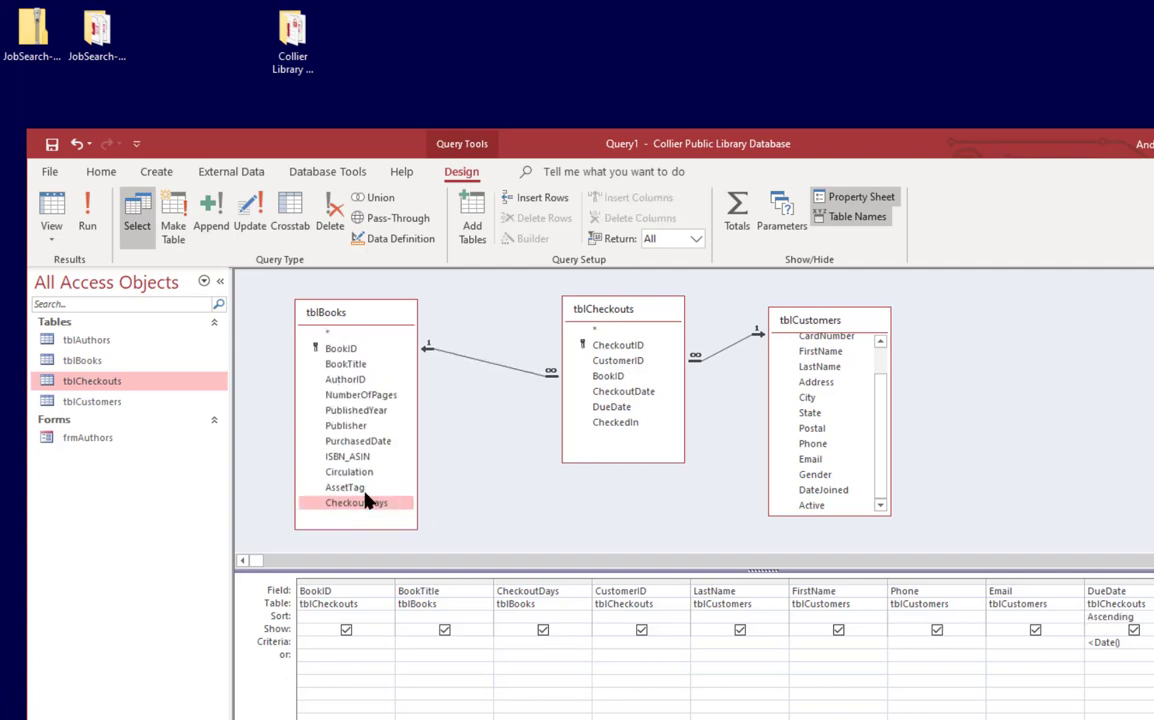
left_click(754, 665)
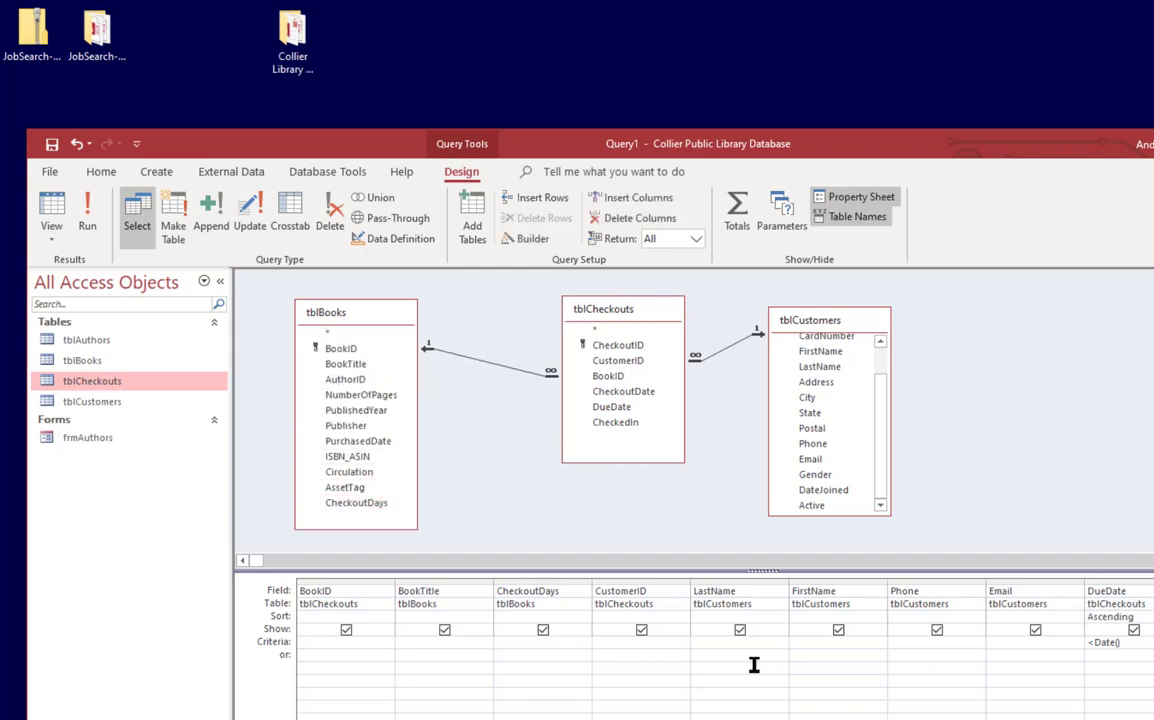
left_click(1150, 716)
left_click(1150, 716)
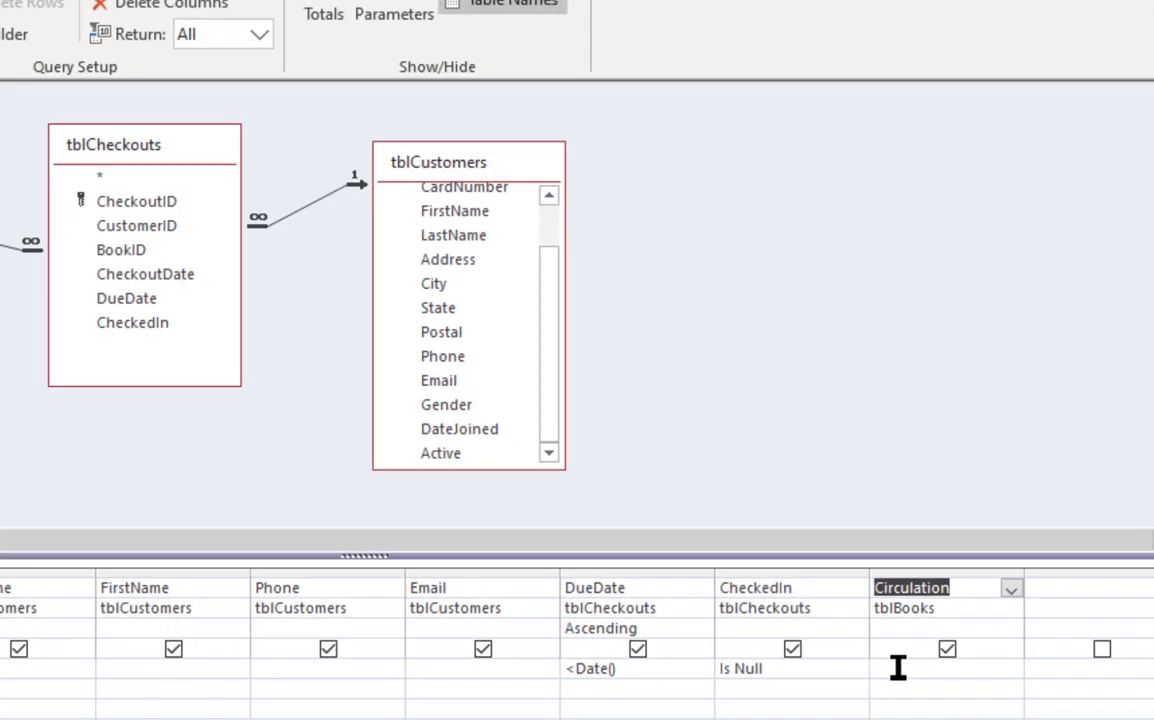
Step: Try True and Yes as alternative criteria for the Circulation field
left_click(897, 668)
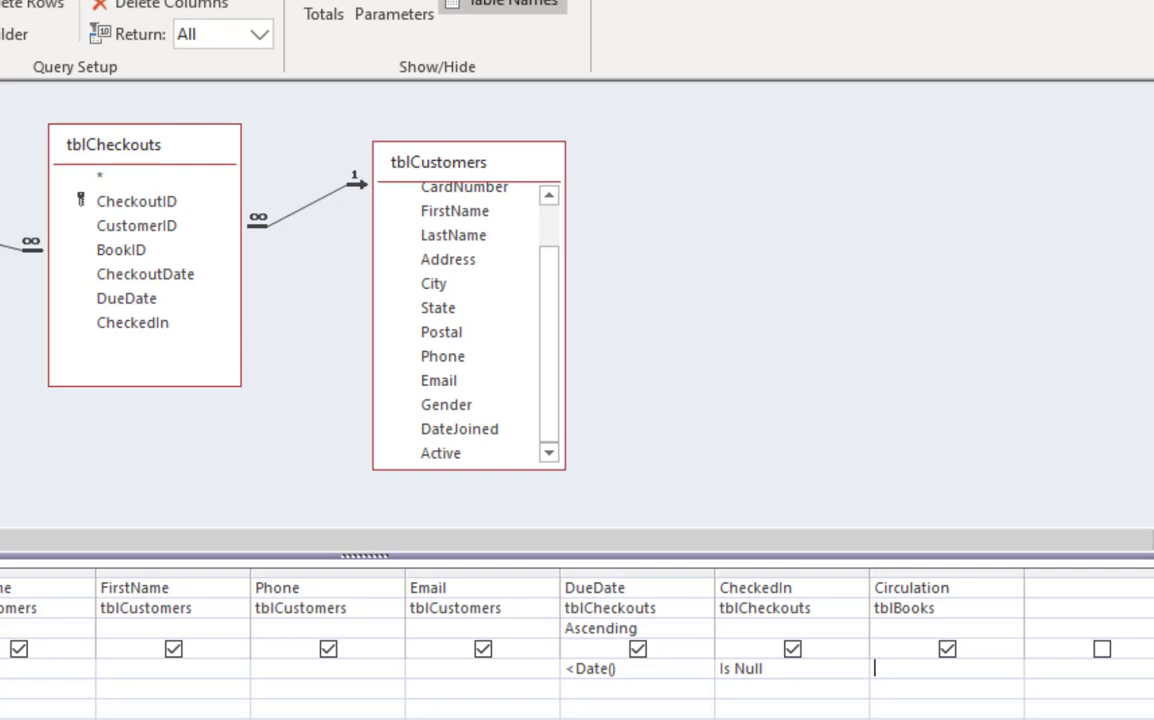
type("True")
key("Tab")
key("shift+Tab")
key("Down")
key("Up")
type("Yes")
key("Down")
key("Up")
type("True")
key("Down")
key("Up")
Step: Set the Circulation criterion to <>0
type("<> 0")
key("Down")
key("Up")
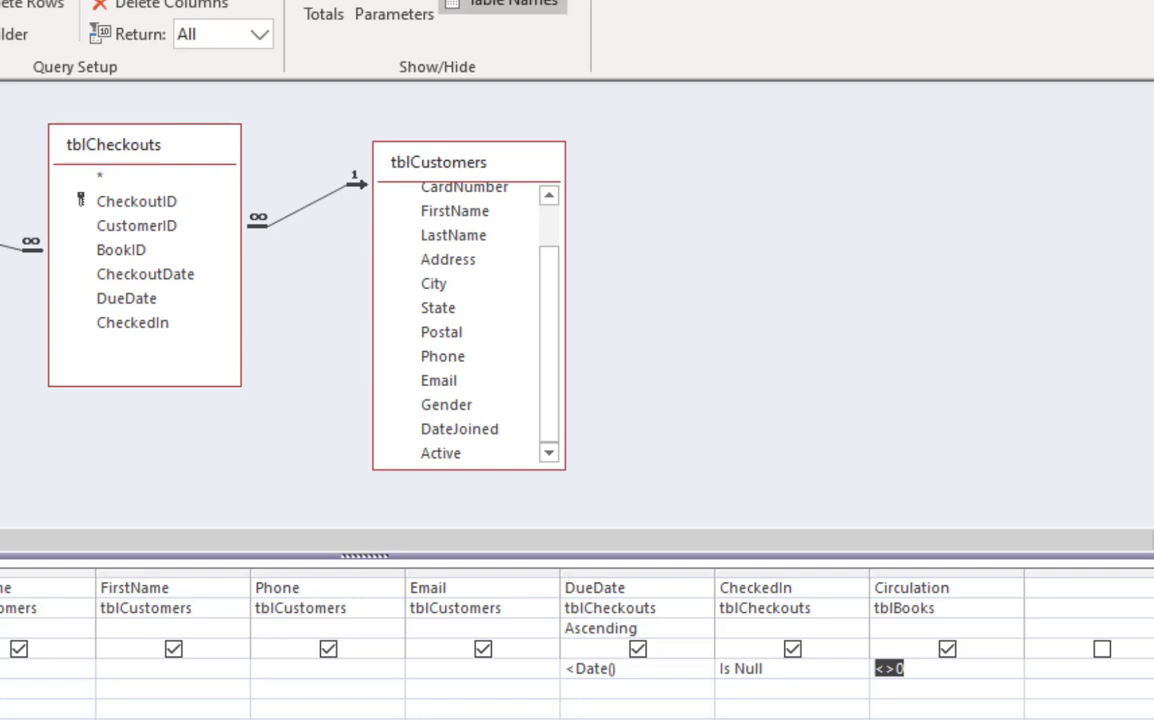
left_click(966, 669)
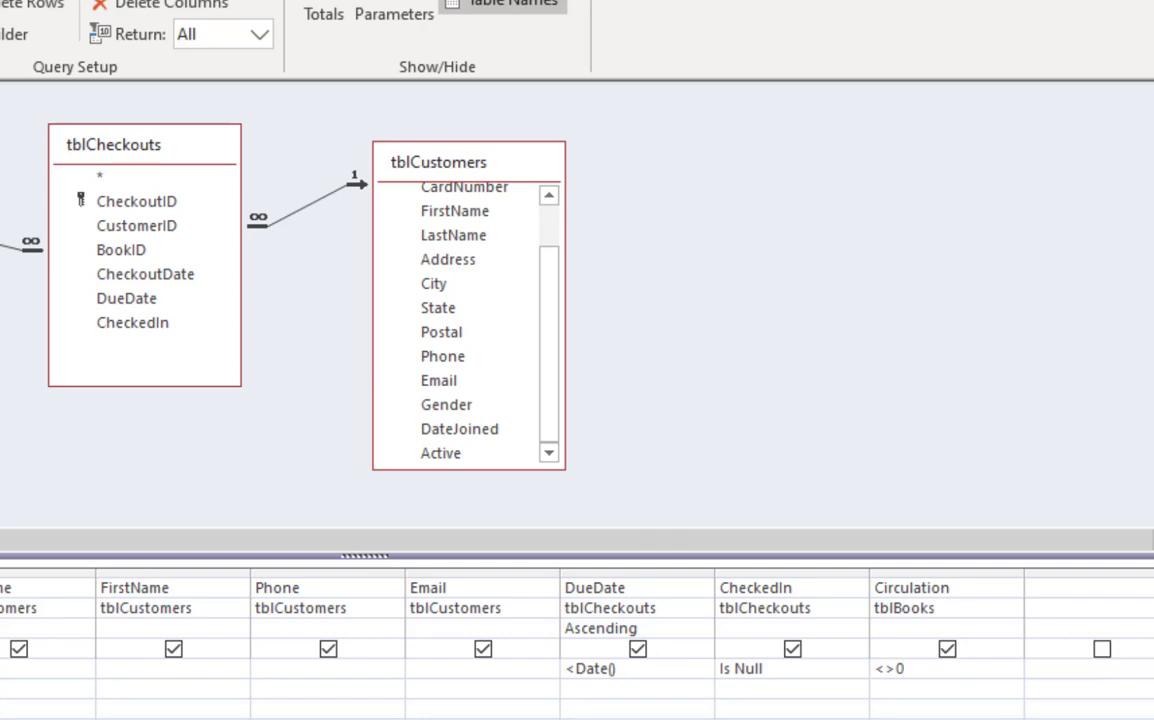
Step: Run the query and check the book IDs and due dates of the listed overdue checkouts
left_click(2, 8)
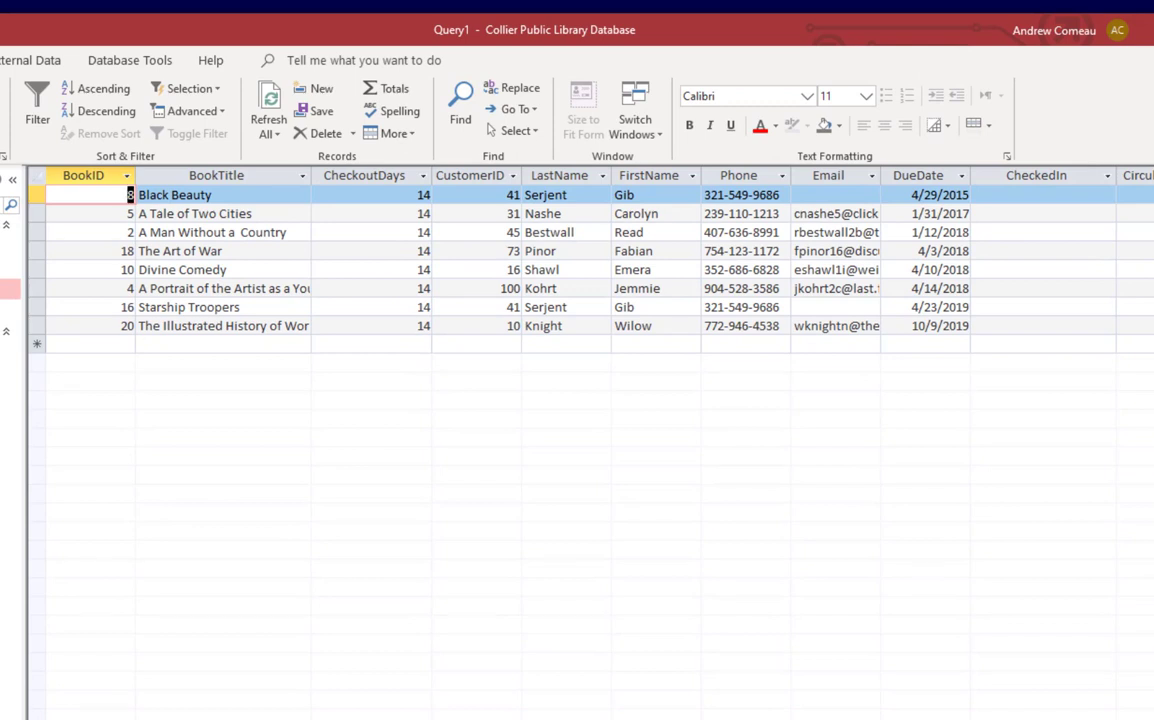
left_click(70, 213)
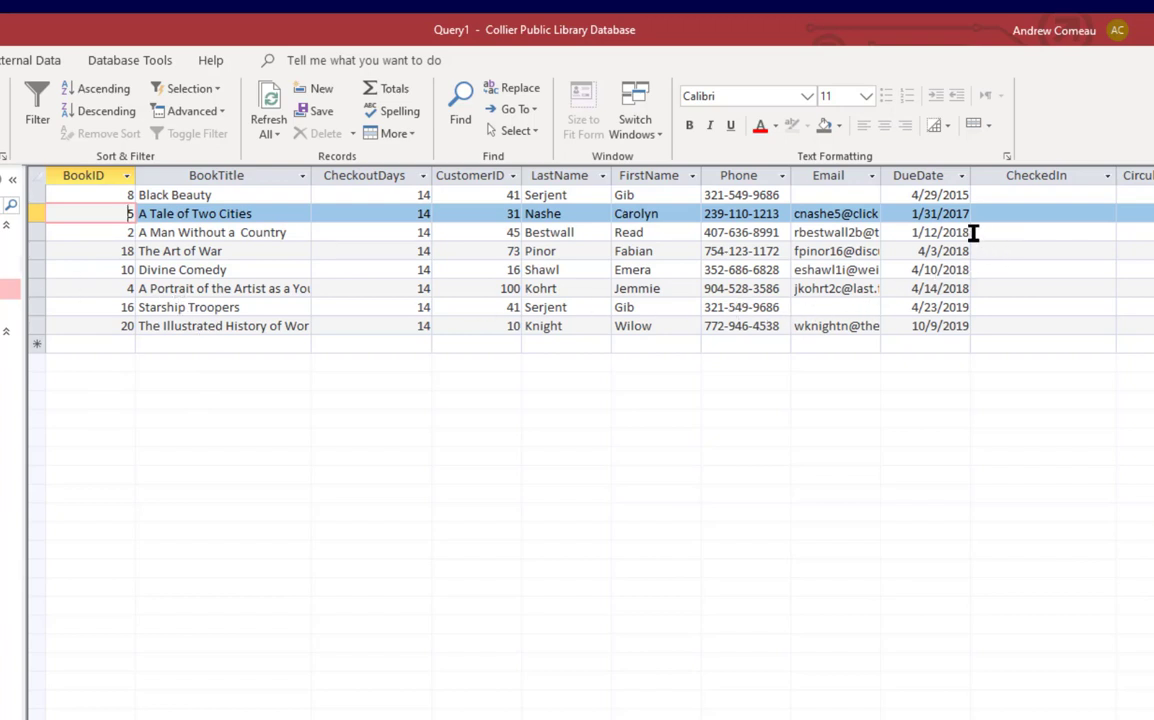
left_click(952, 195)
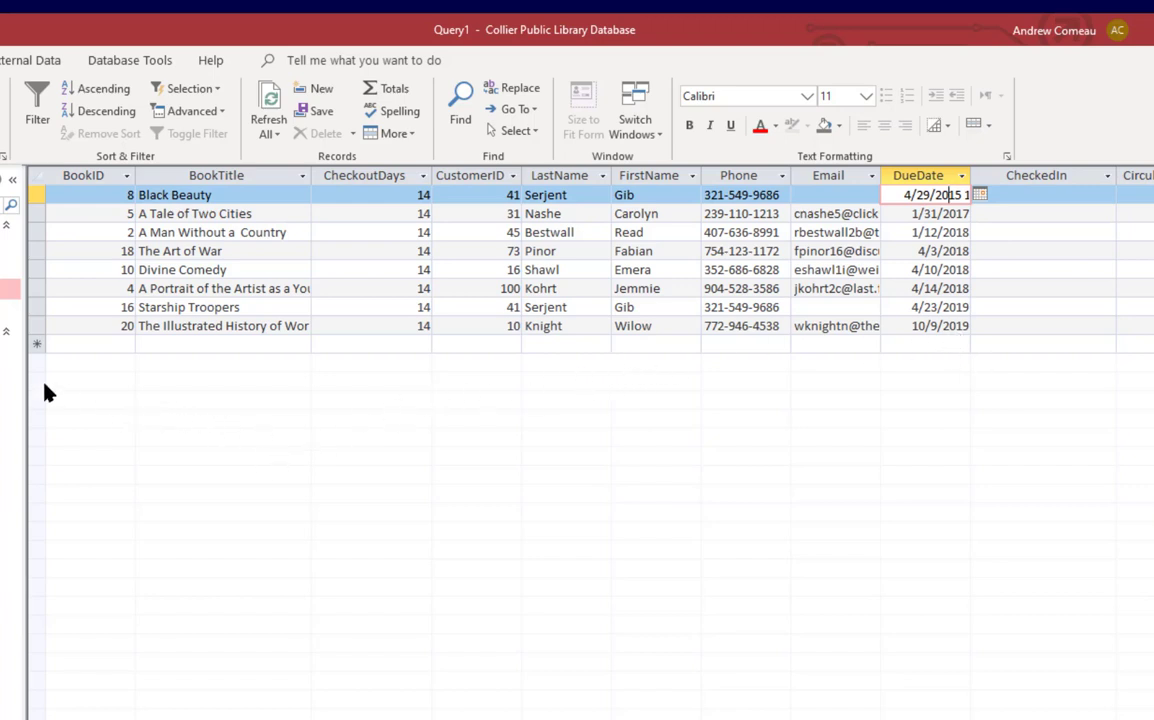
Step: Take Black Beauty (BookID 8) out of circulation in tblBooks and close the table
double_click(8, 266)
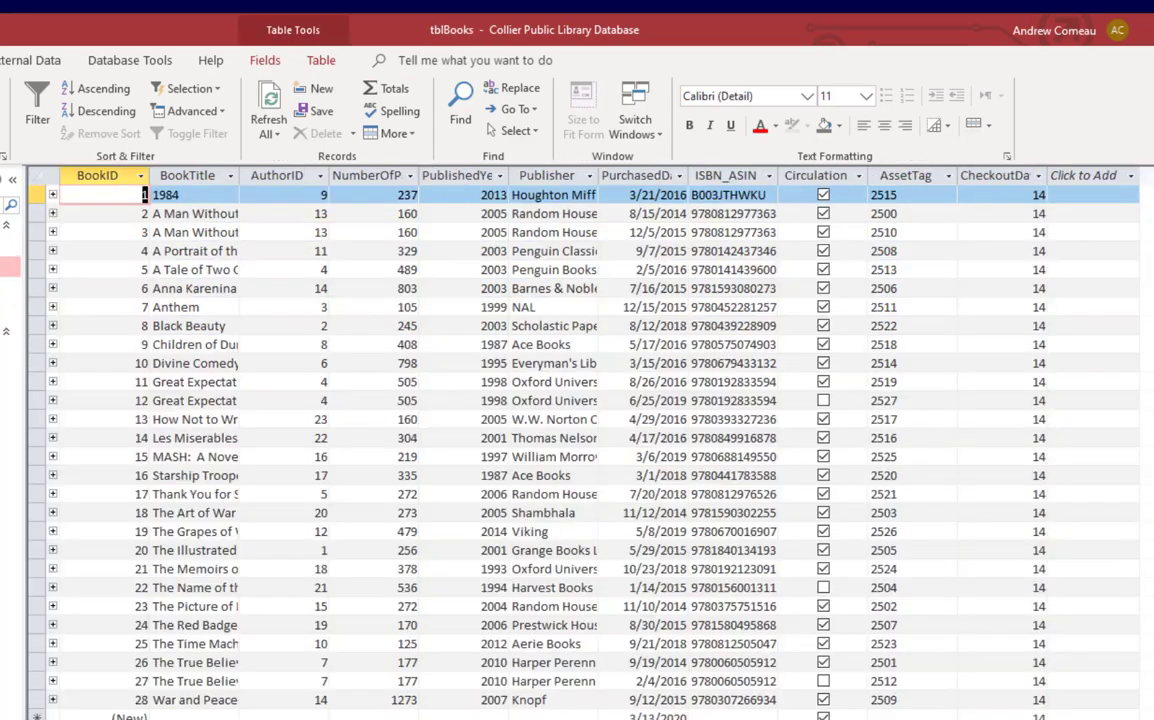
left_click(824, 327)
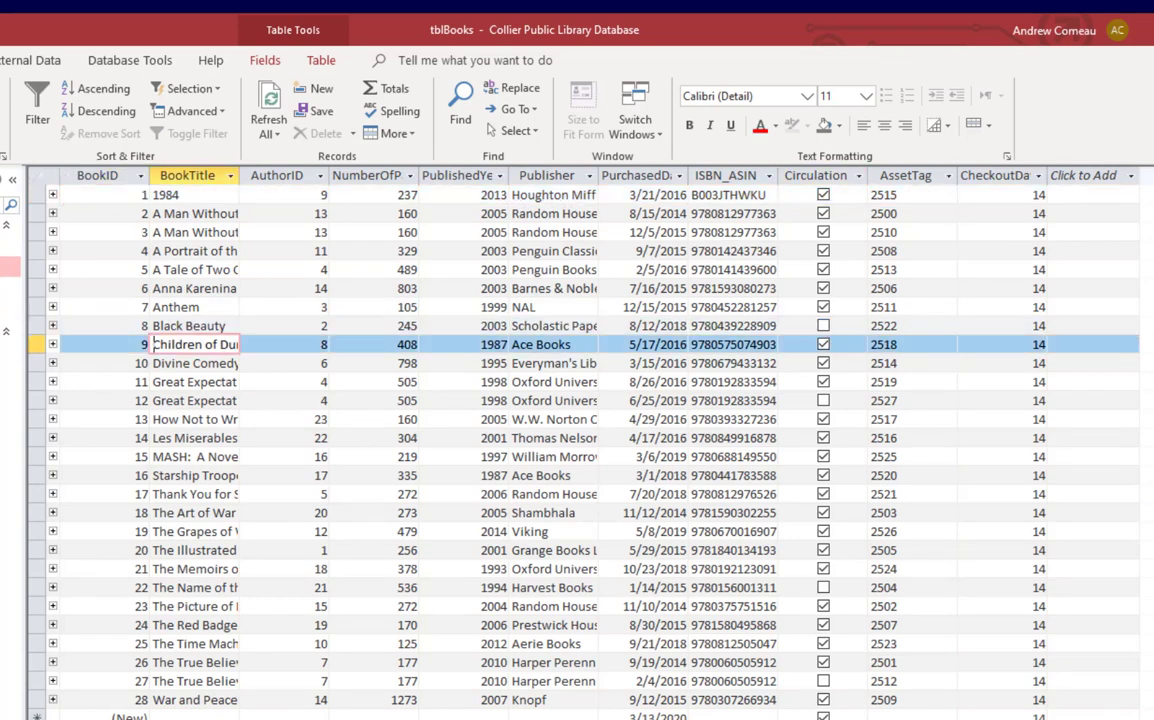
key("ctrl+w")
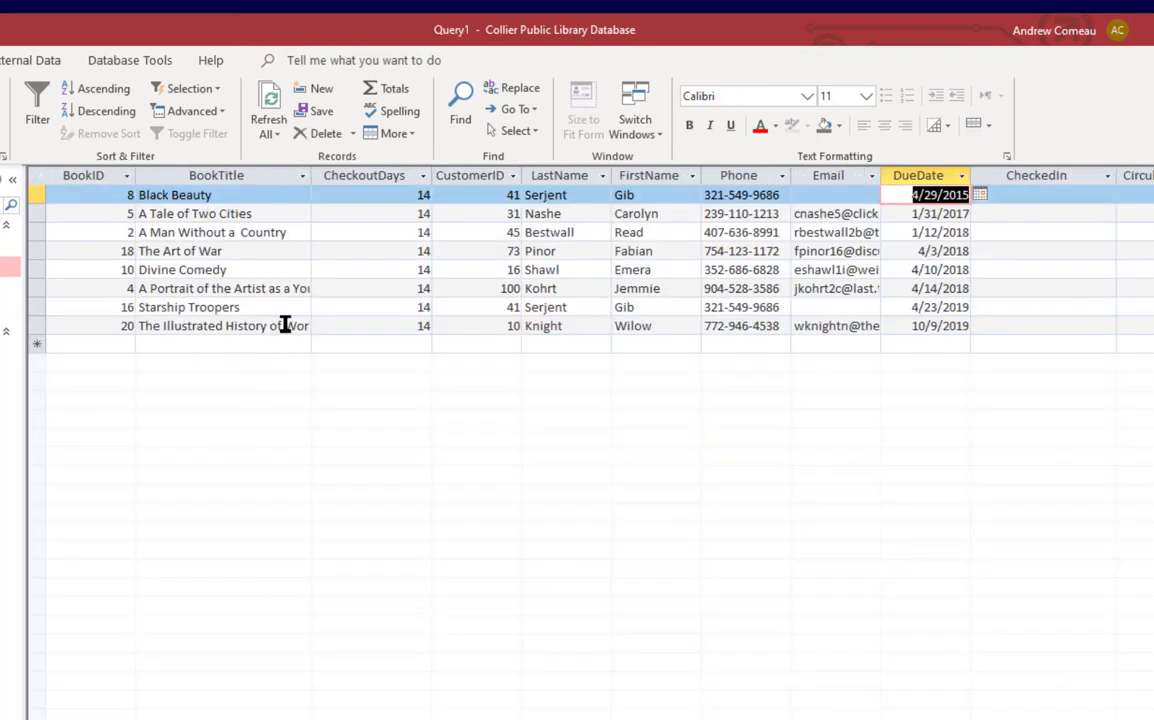
Step: Rerun the query from its design to check the effect of the circulation change, and return to the design
key("shift+F9")
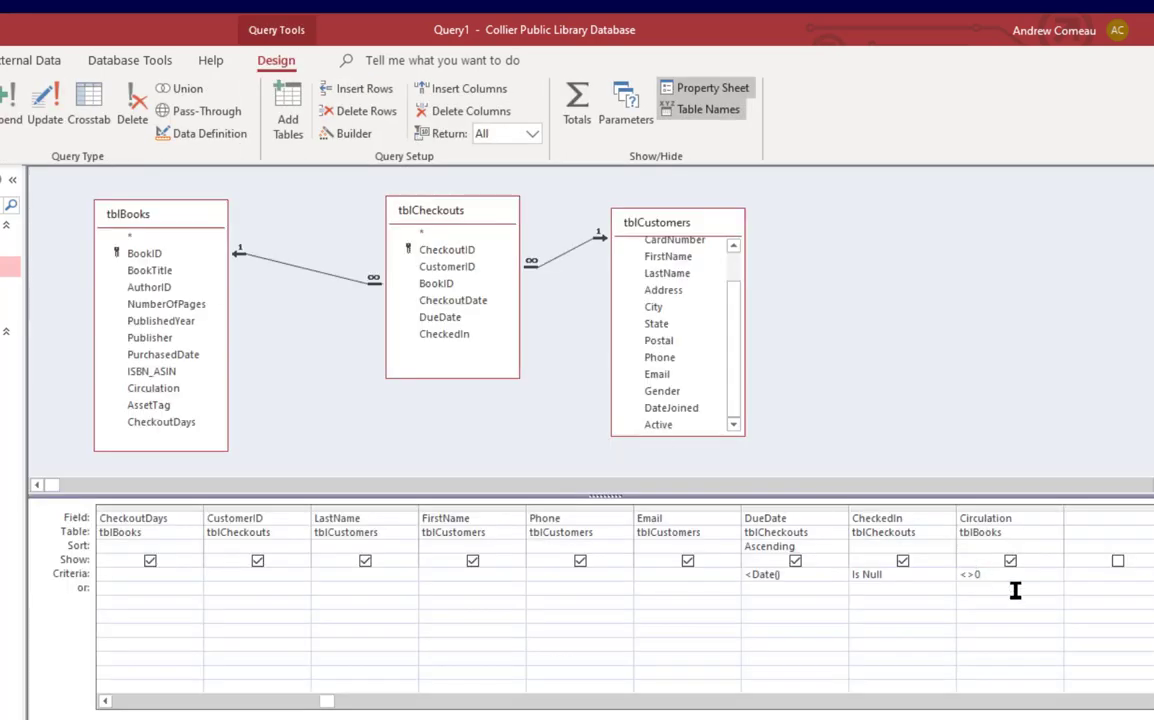
left_click(1000, 597)
left_click(0, 104)
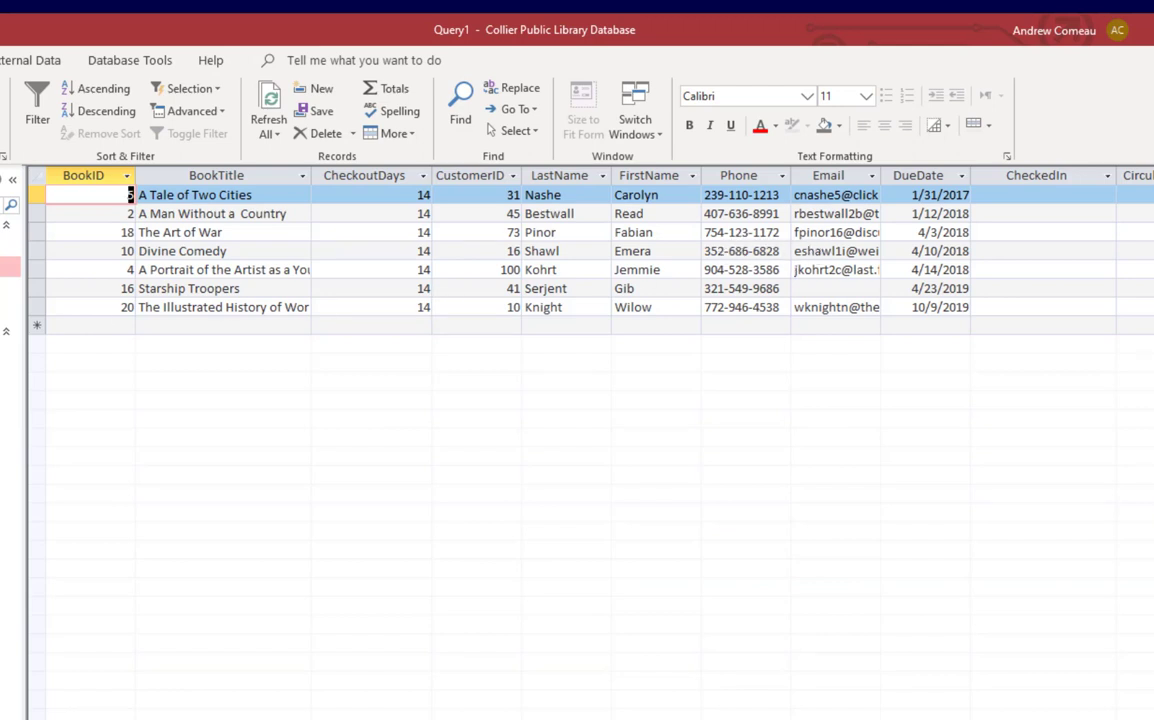
left_click(0, 104)
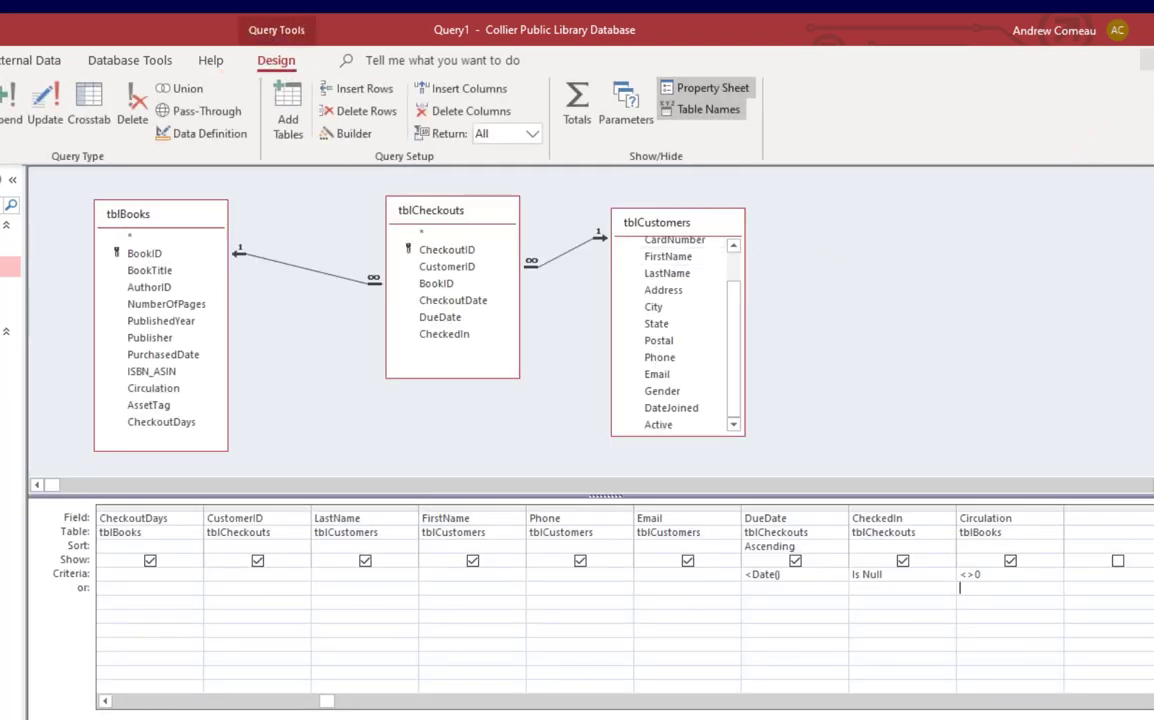
Step: Start the Report Wizard for the current query, saving the query as qryOverdue
left_click(1148, 61)
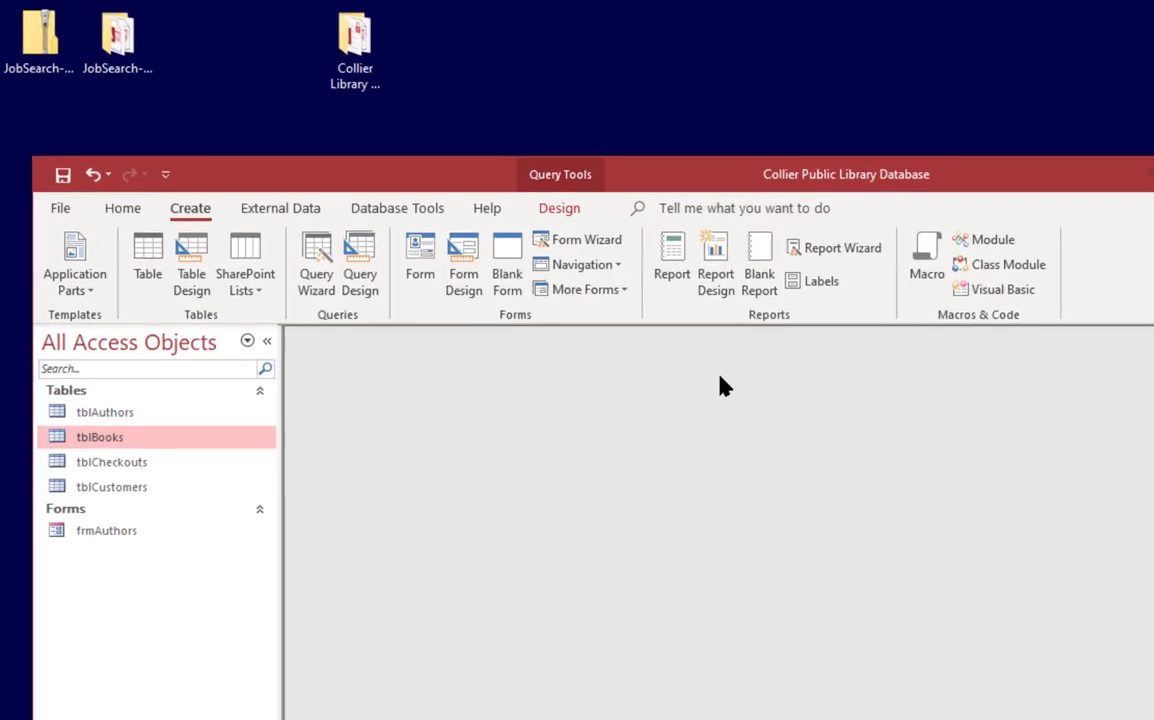
left_click(857, 258)
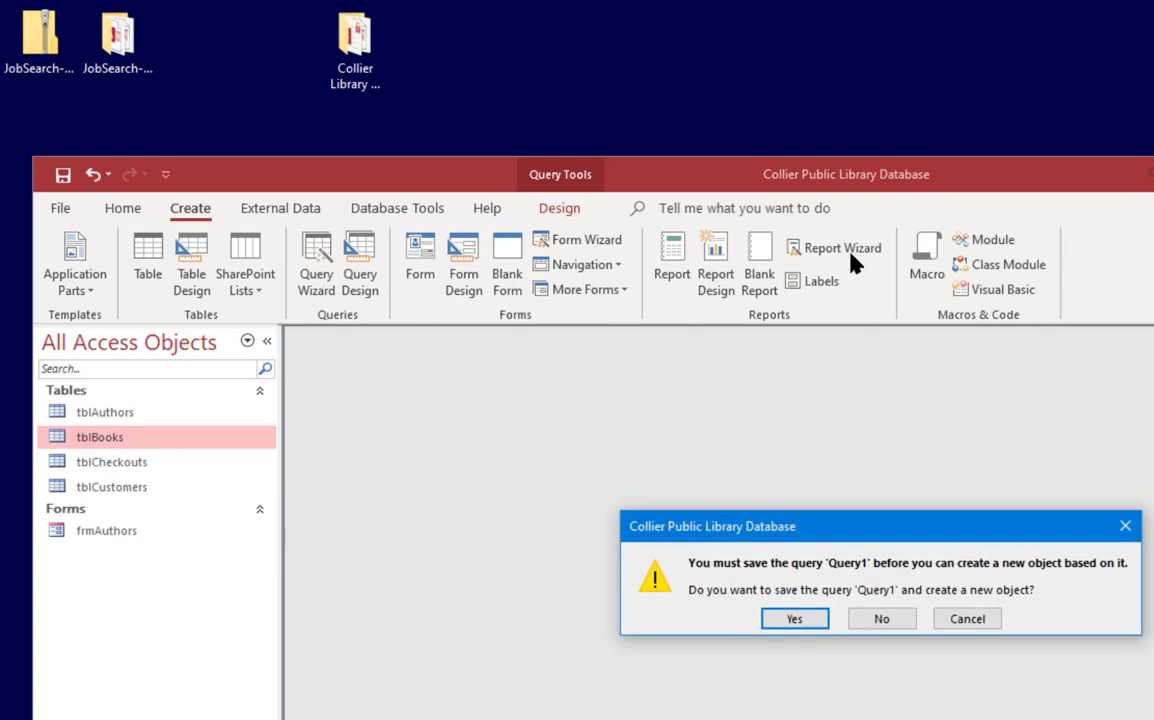
left_click(788, 622)
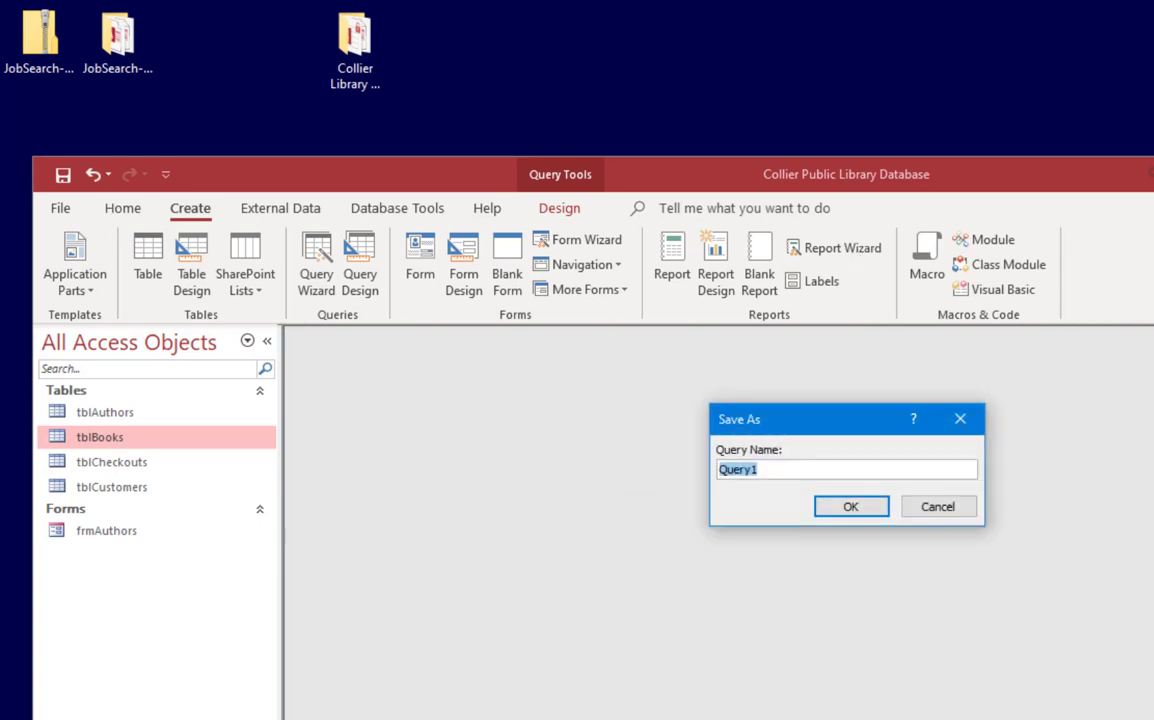
type("qryOverdue")
key("Return")
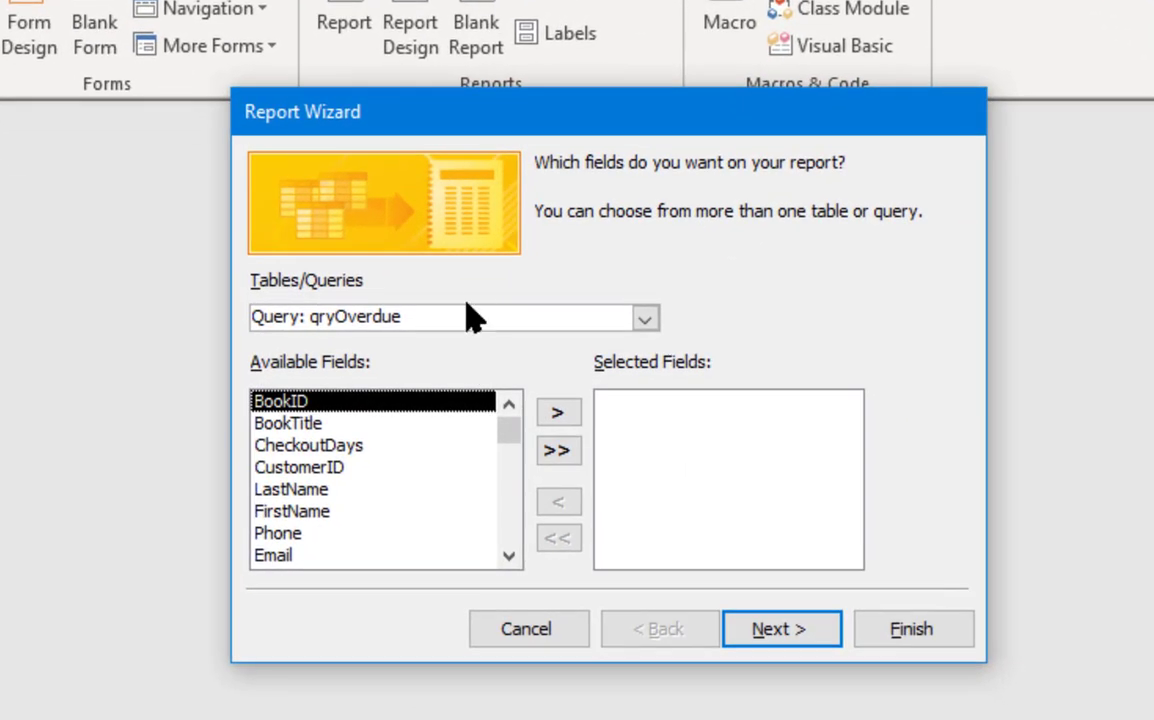
Step: Use qryOverdue as the report source and include all of its fields in the report
left_click(645, 318)
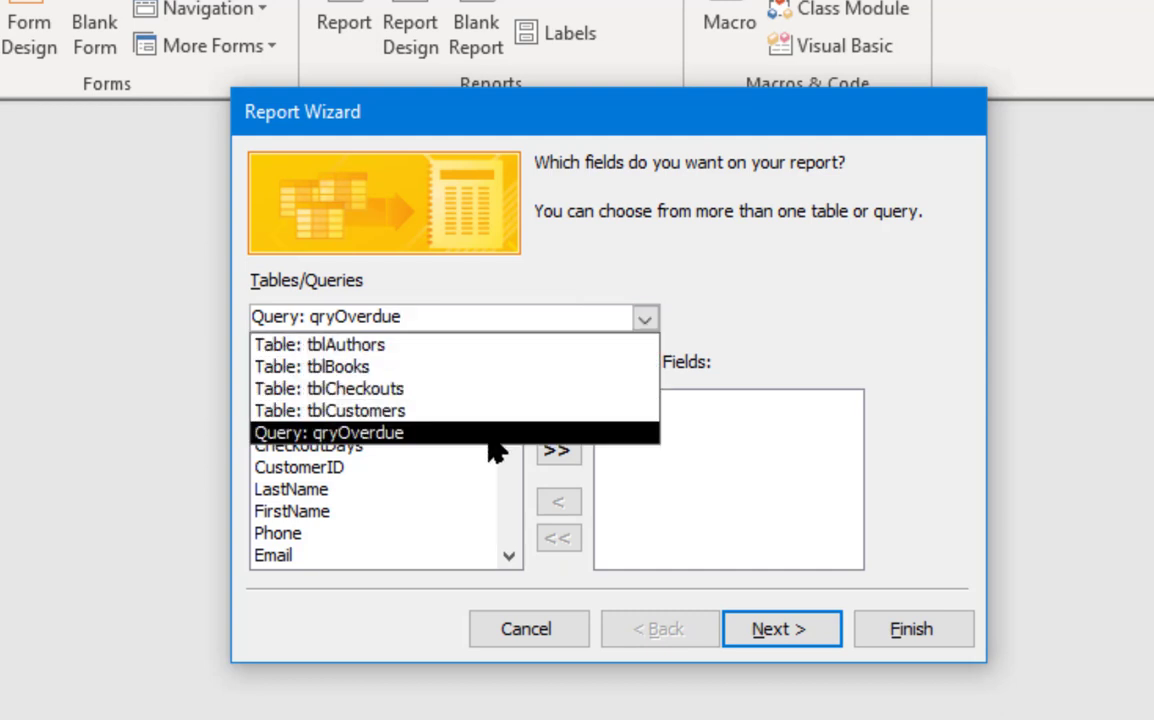
left_click(400, 436)
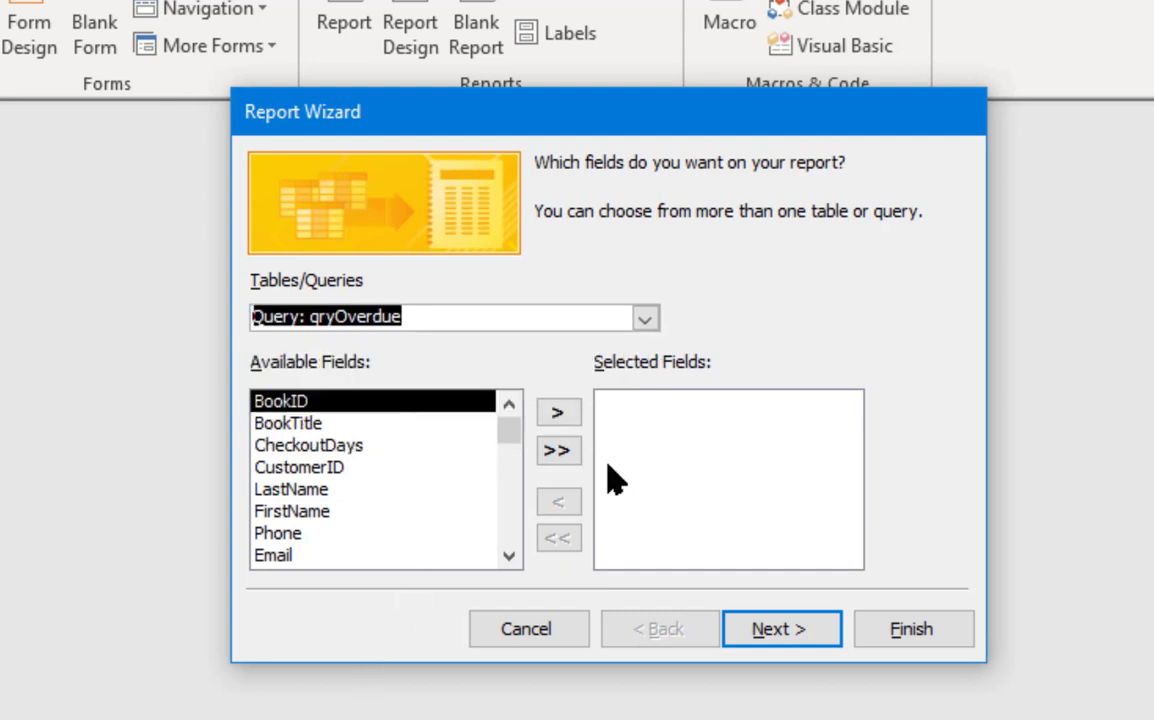
left_click(572, 450)
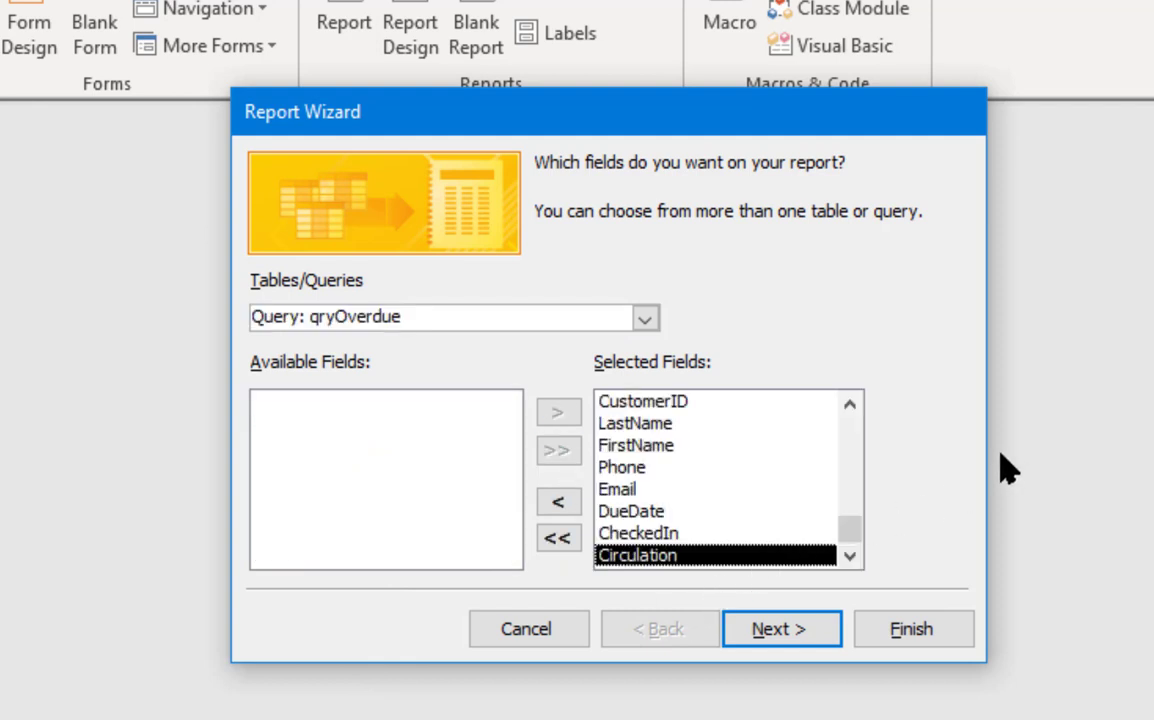
left_click(796, 630)
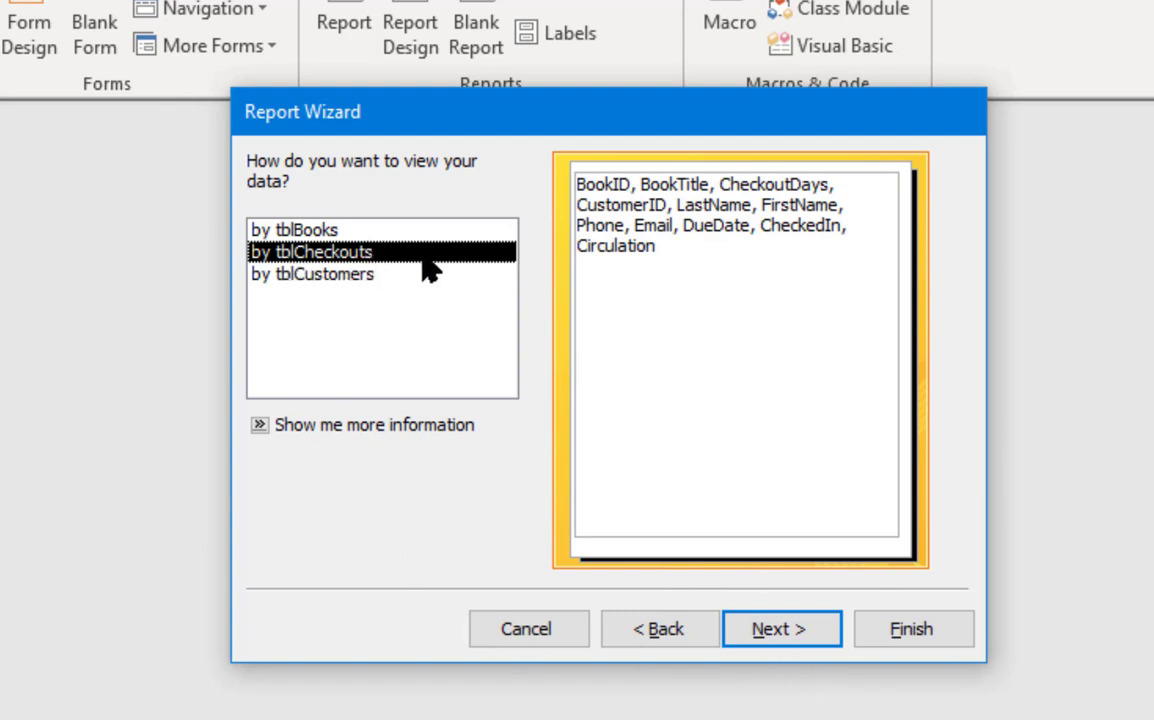
Step: Read the wizard's grouping tips, keep the data viewed by tblCheckouts, and add no grouping levels
left_click(259, 426)
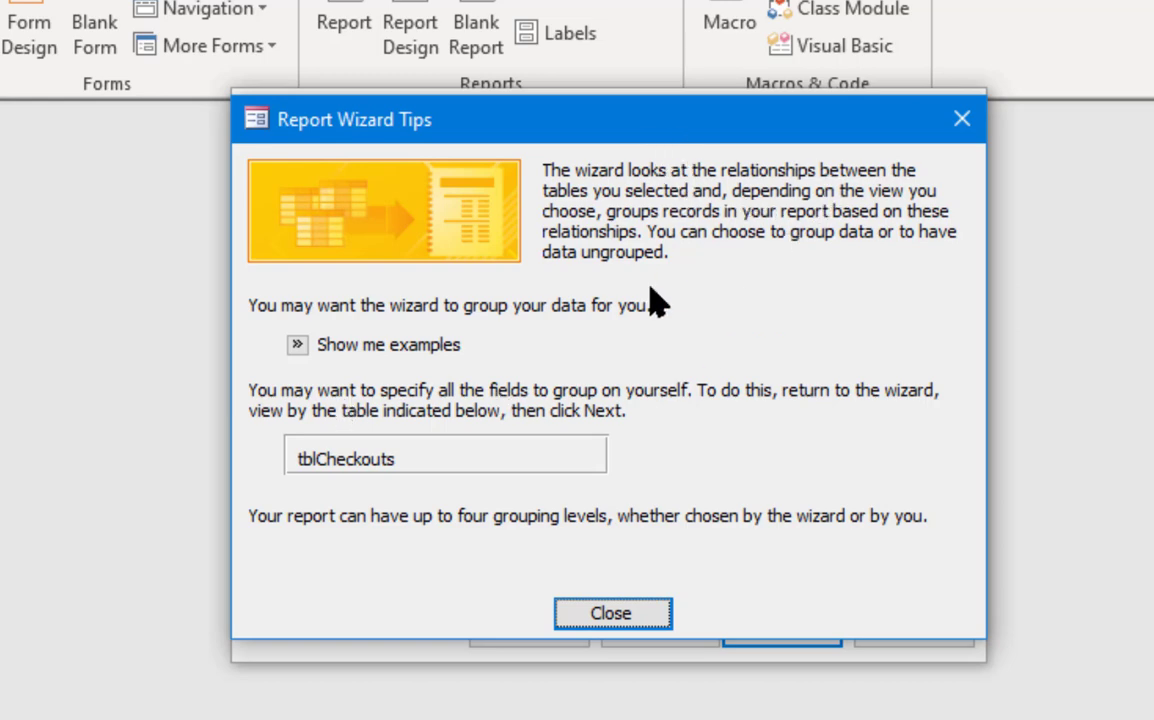
left_click(659, 619)
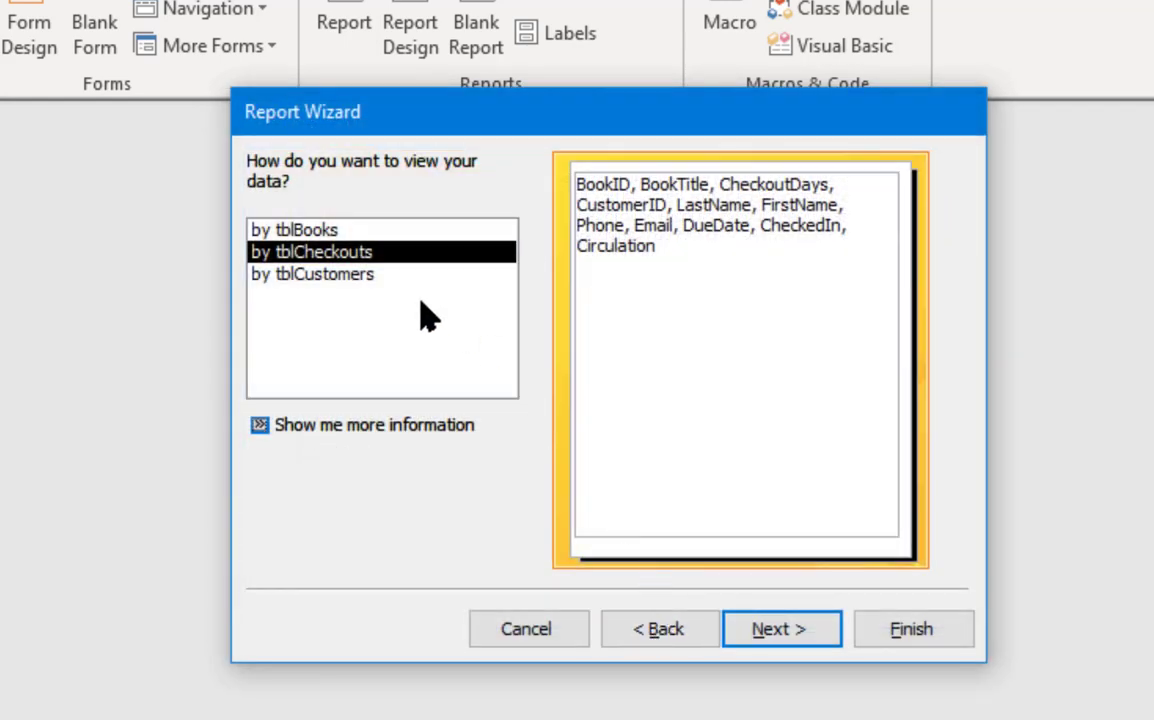
left_click(779, 630)
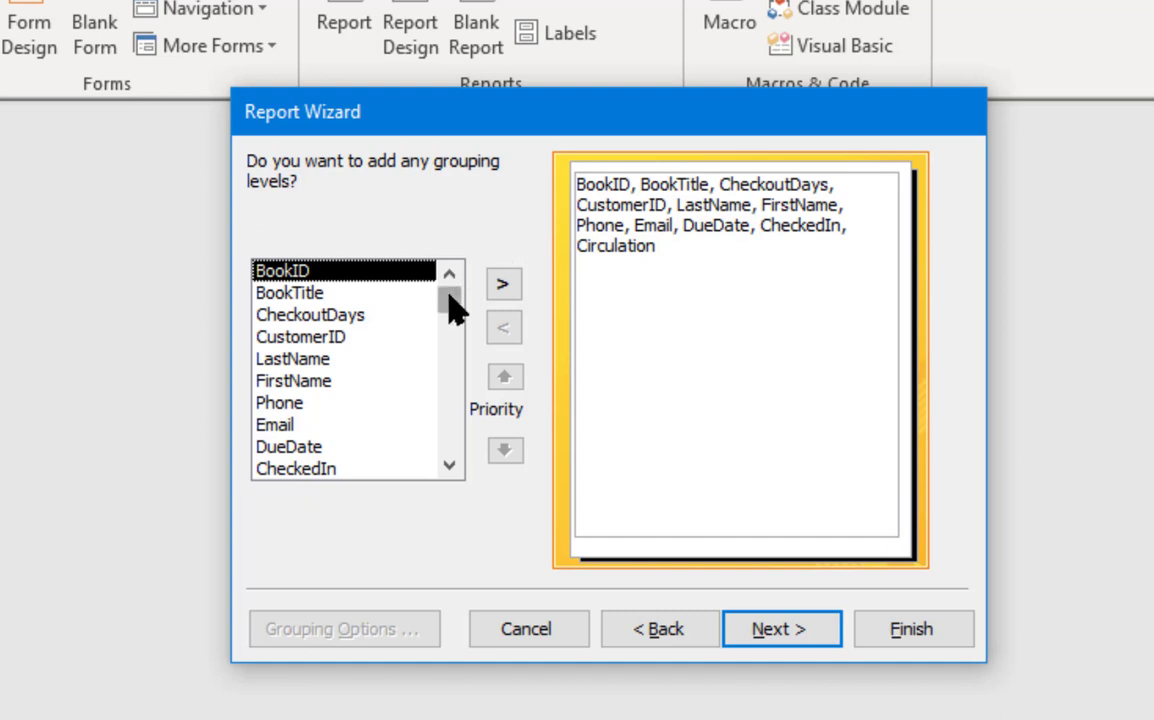
left_click_drag(449, 300, 458, 378)
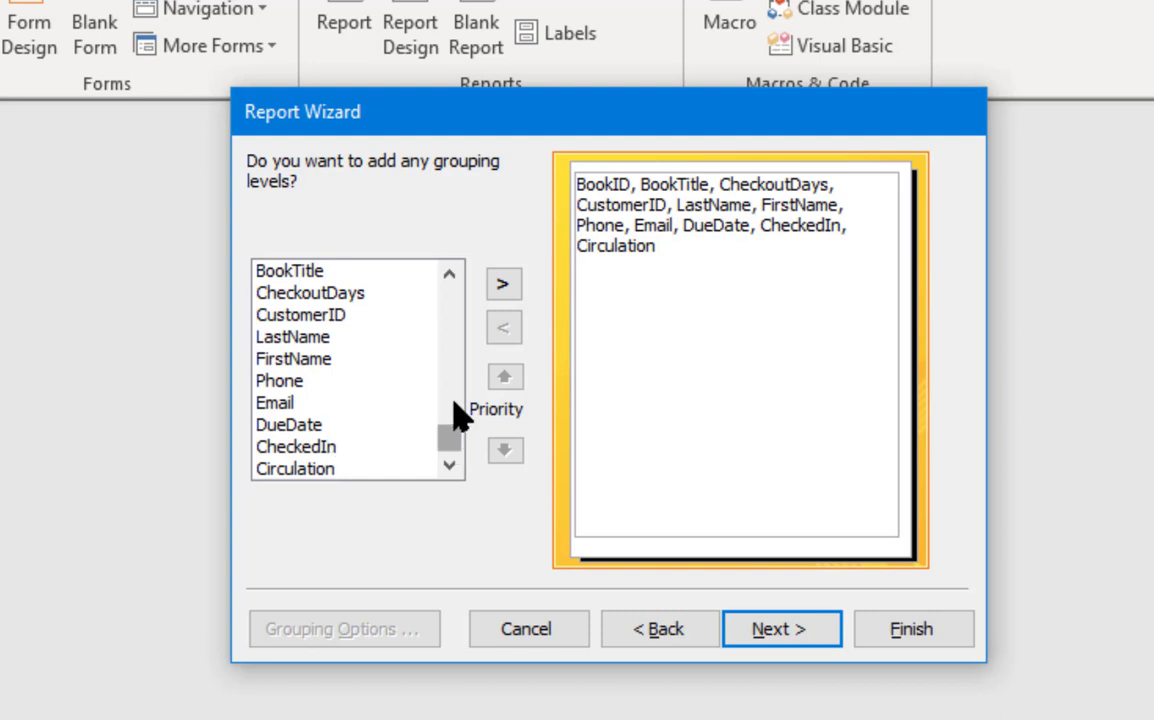
left_click_drag(456, 410, 437, 540)
left_click(790, 634)
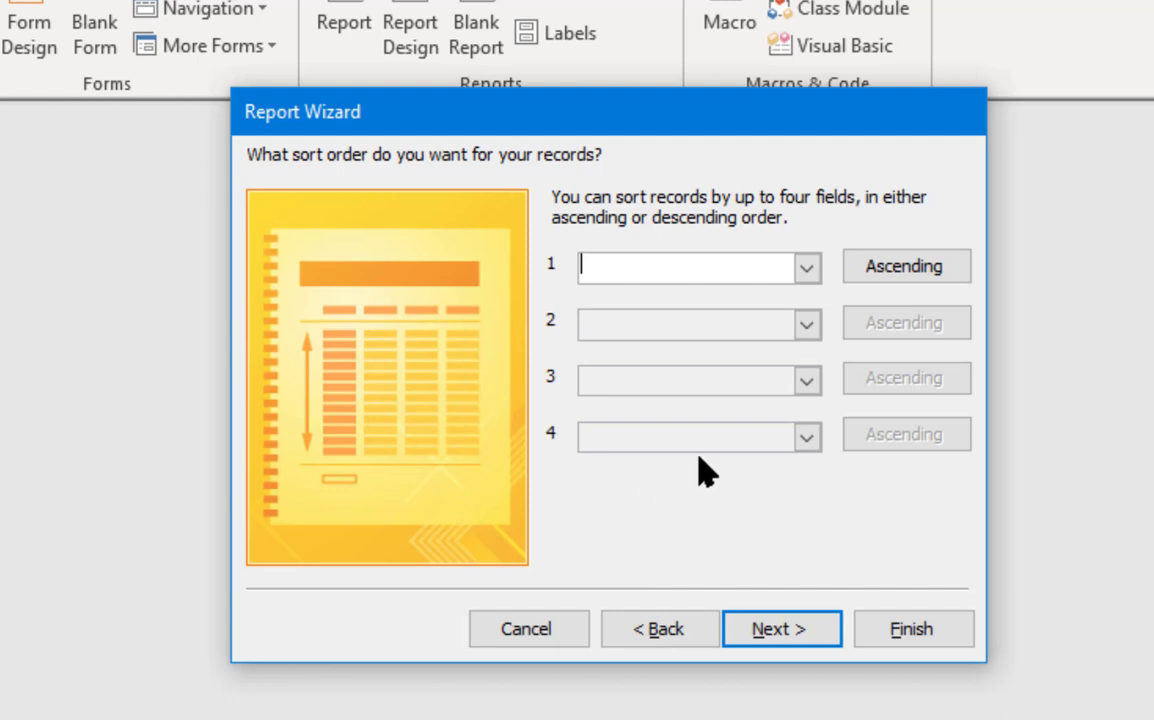
Step: Sort the report records by DueDate in ascending order and continue to the layout options
left_click(808, 278)
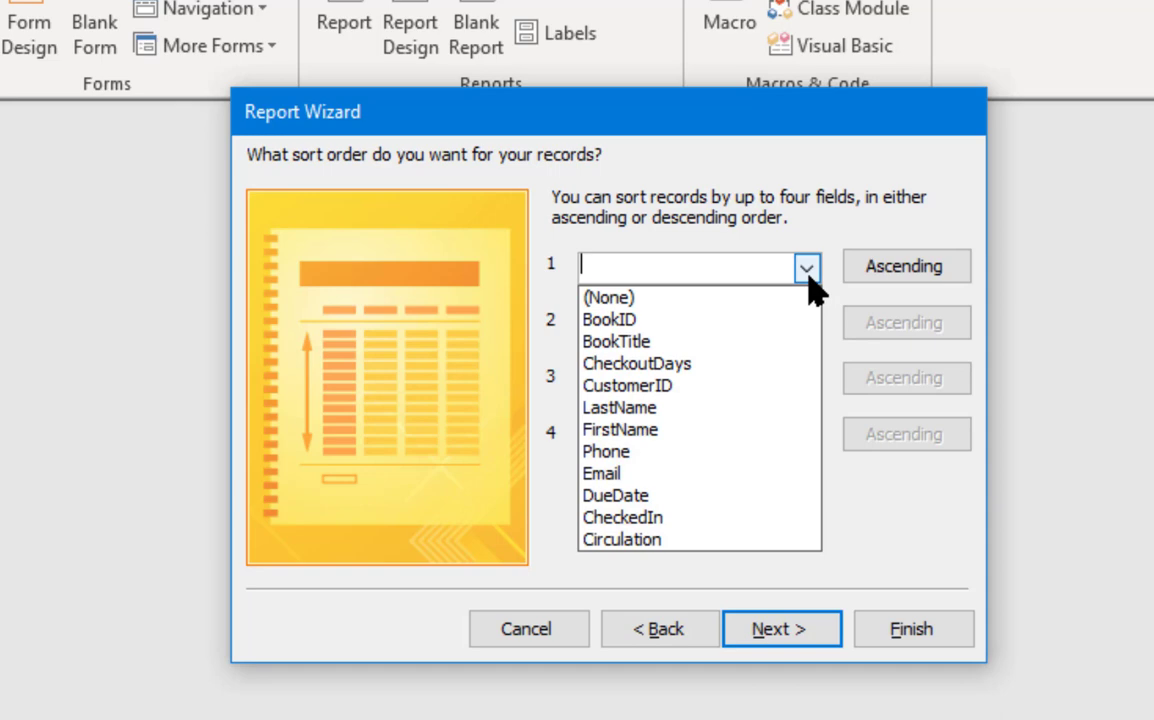
left_click(660, 500)
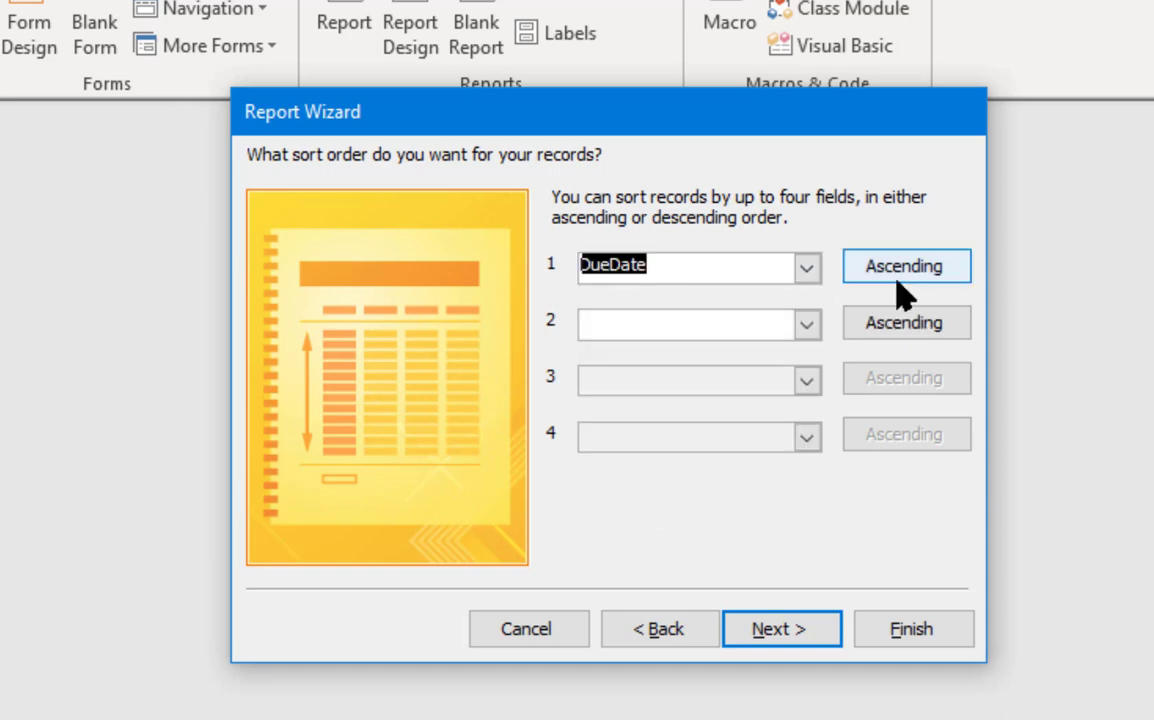
left_click(806, 633)
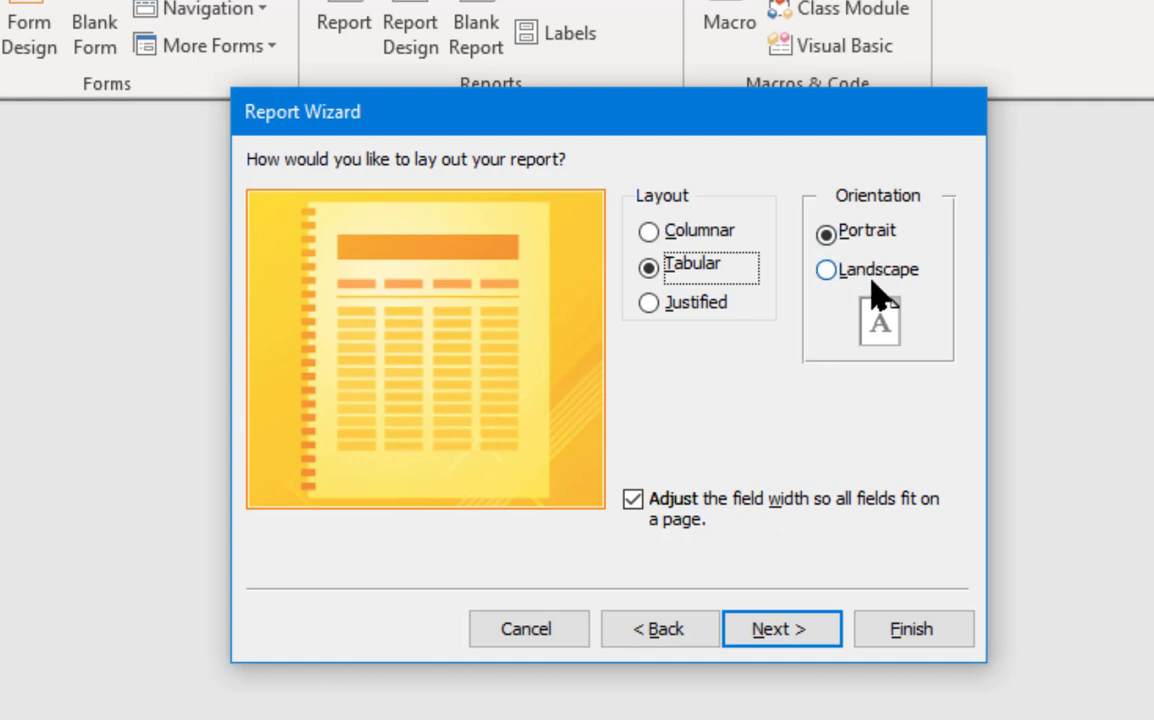
Step: Compare the report layout options, choose the Columnar layout in portrait orientation, and continue to the title page
left_click(718, 245)
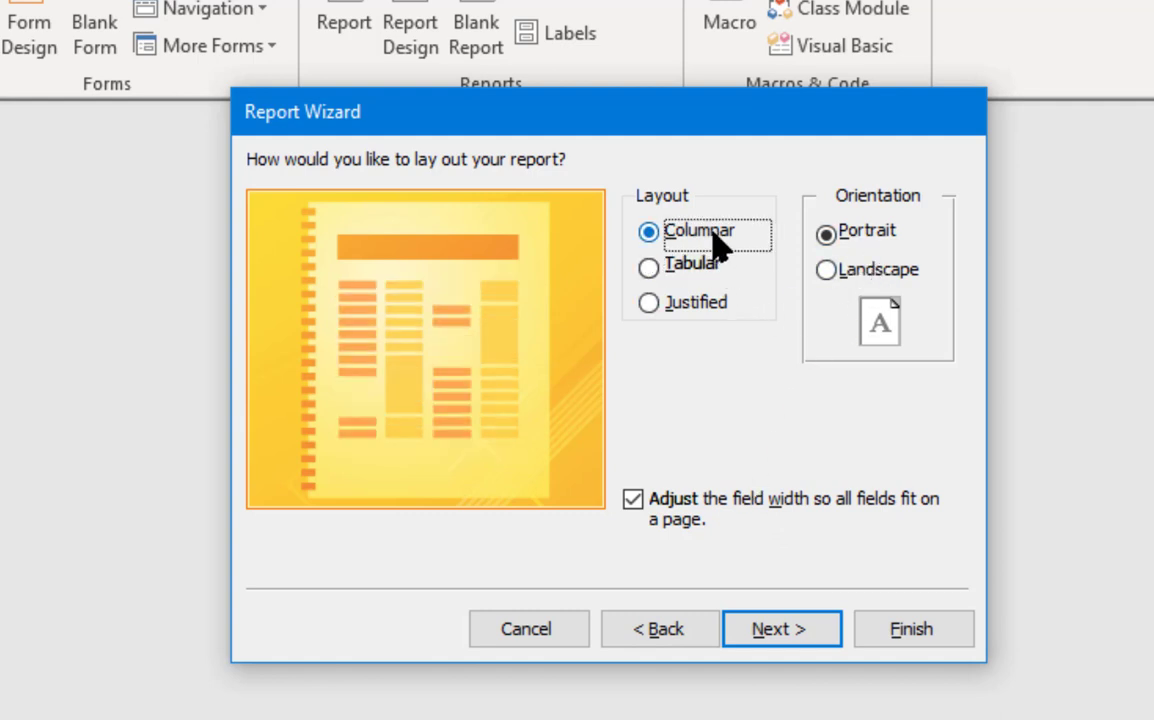
left_click(706, 266)
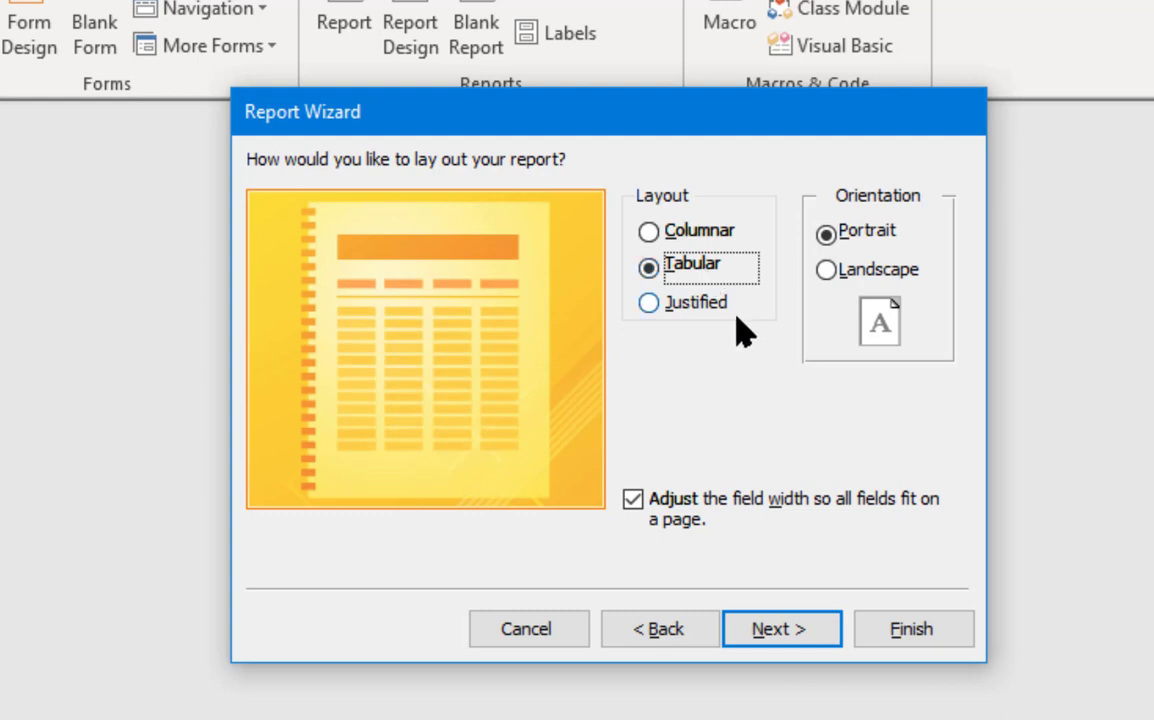
left_click(689, 309)
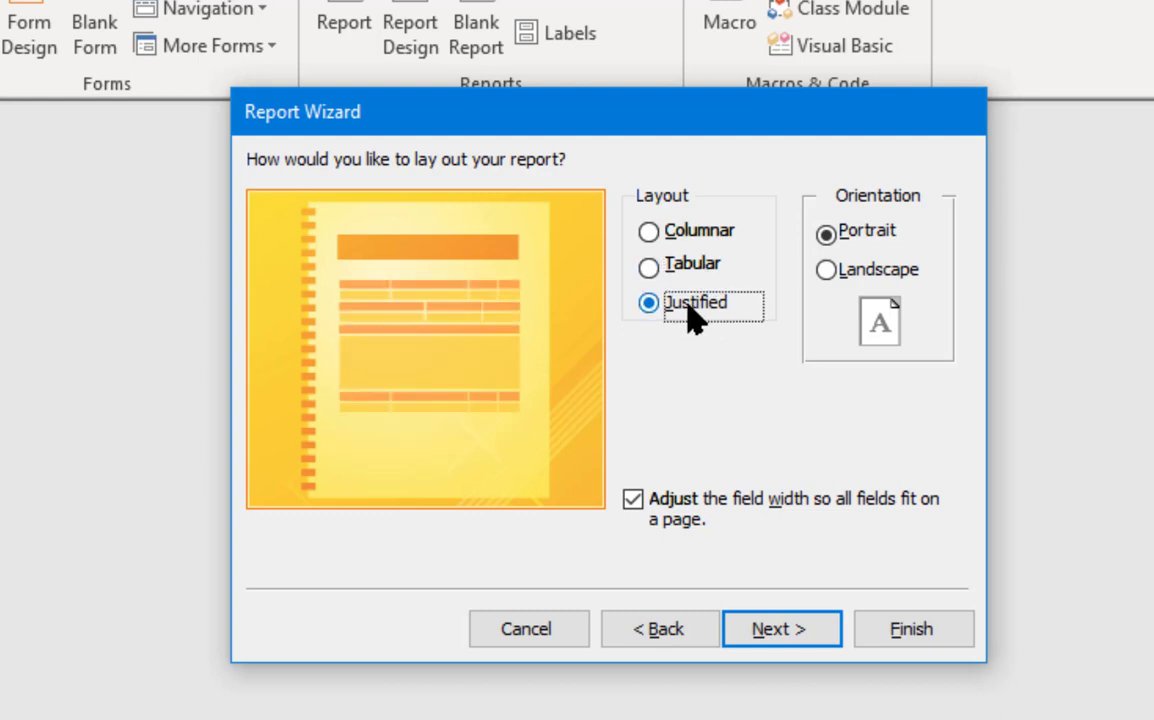
left_click(688, 236)
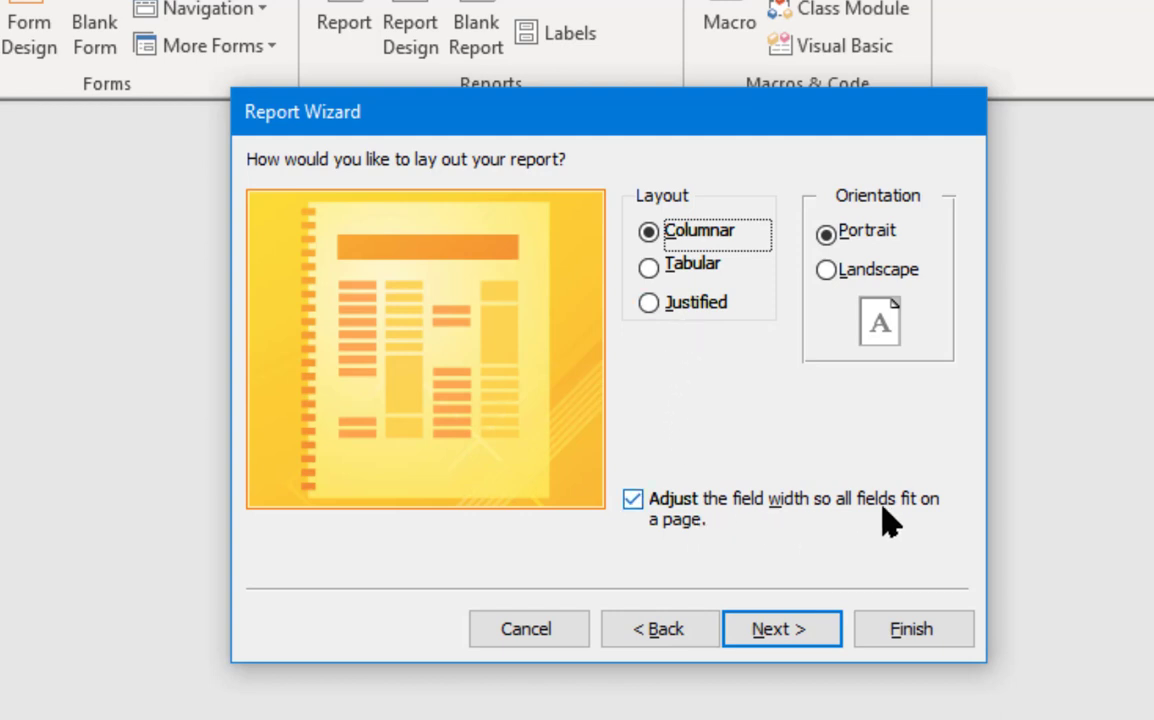
left_click(791, 645)
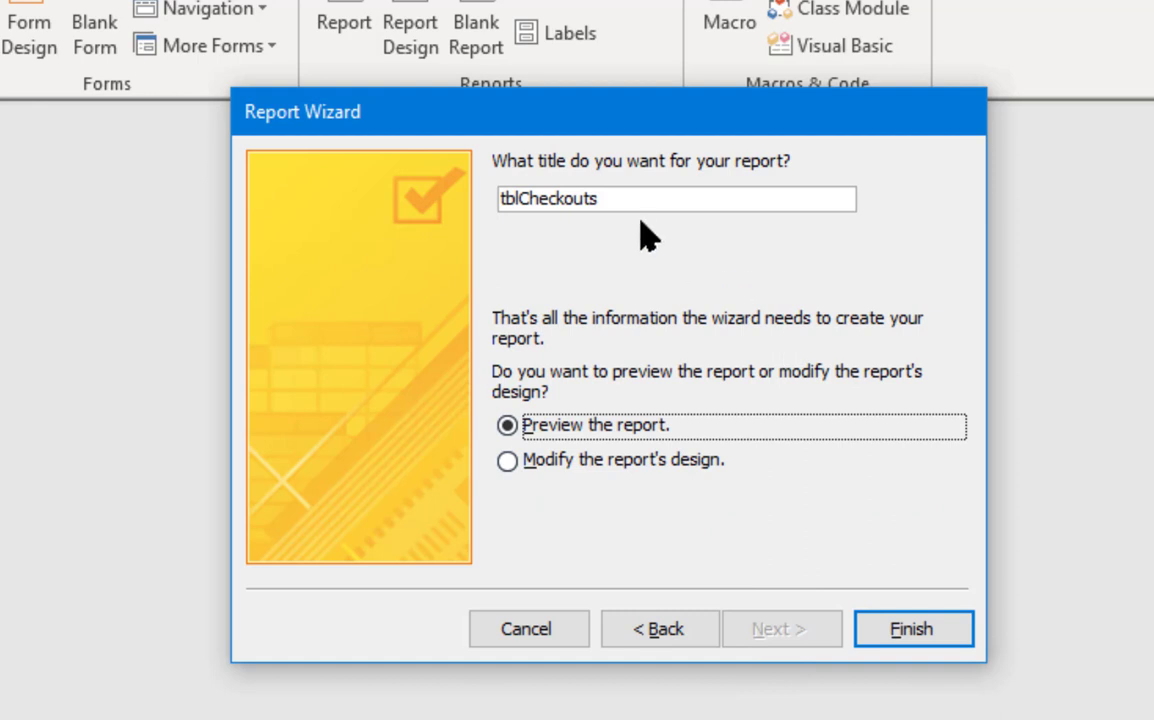
Step: Title the report rptOverdue and finish the wizard with the report preview
double_click(595, 200)
type("rptOverdue")
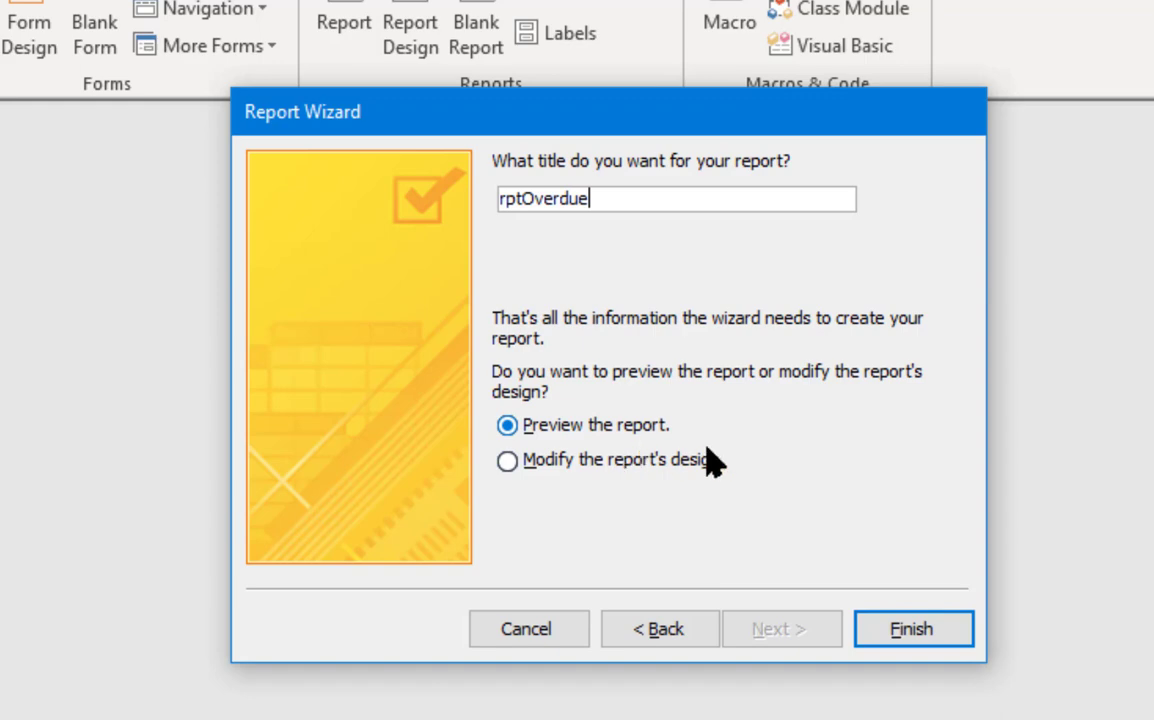
left_click(895, 628)
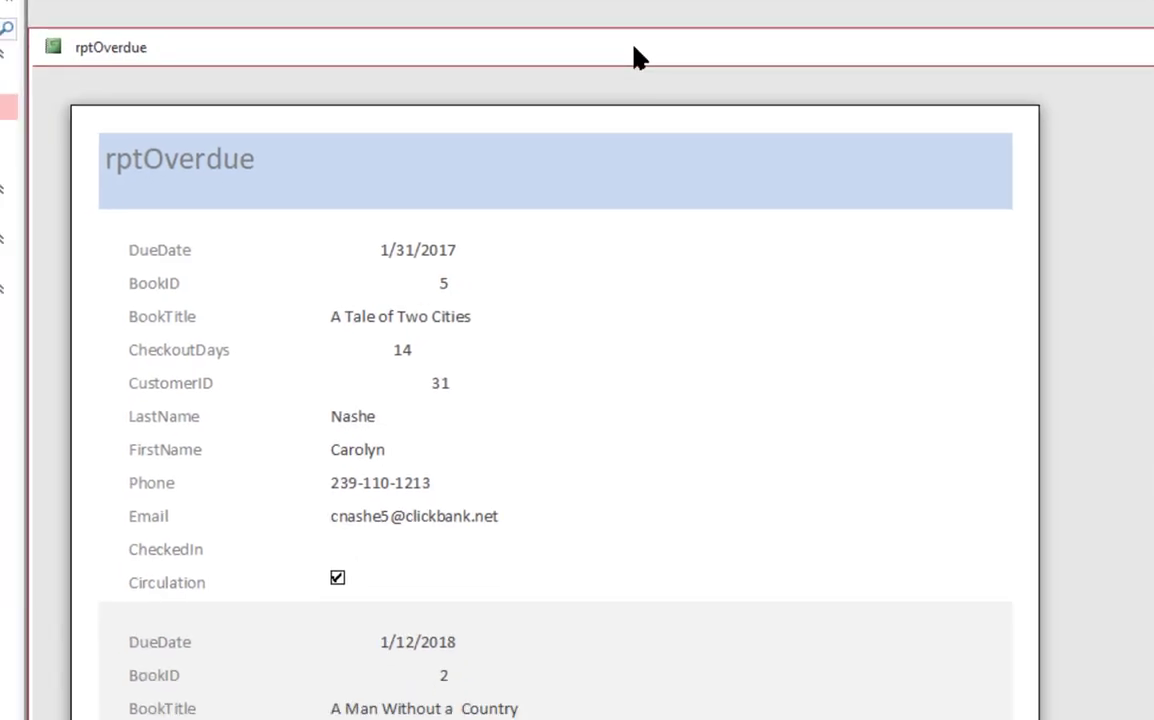
Step: Maximize the report preview, look through the overdue records, and switch the report to Design View
double_click(637, 55)
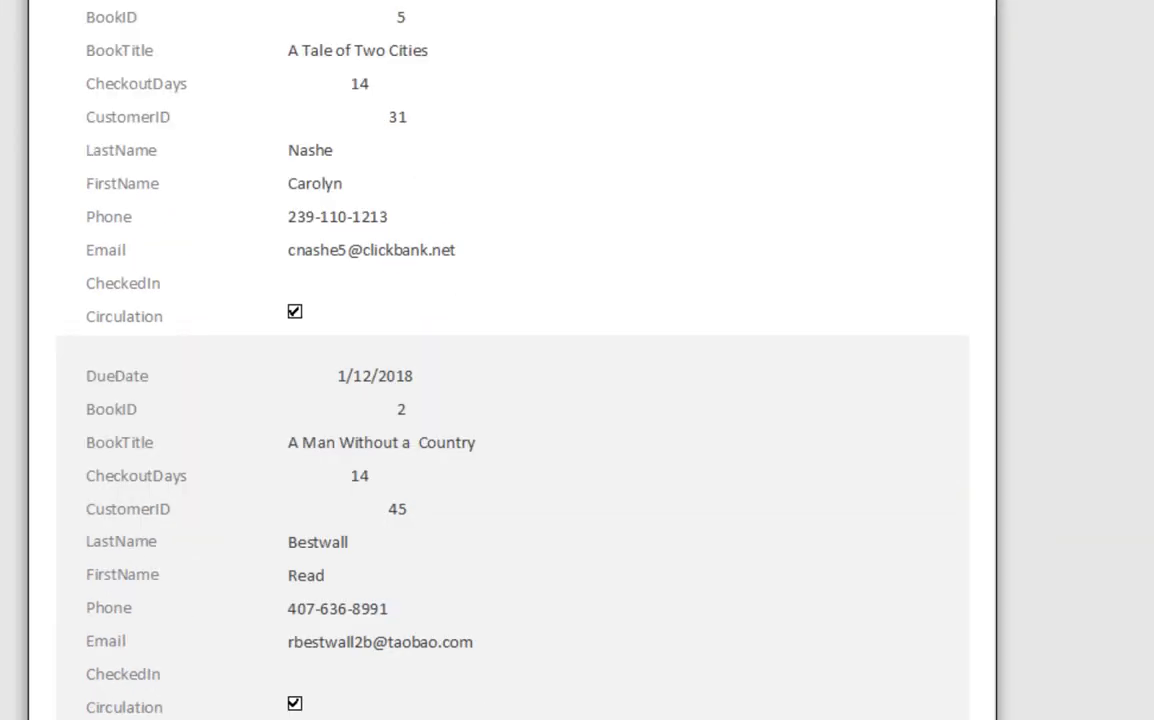
scroll(512, 360, "down", 3)
scroll(512, 360, "up", 4)
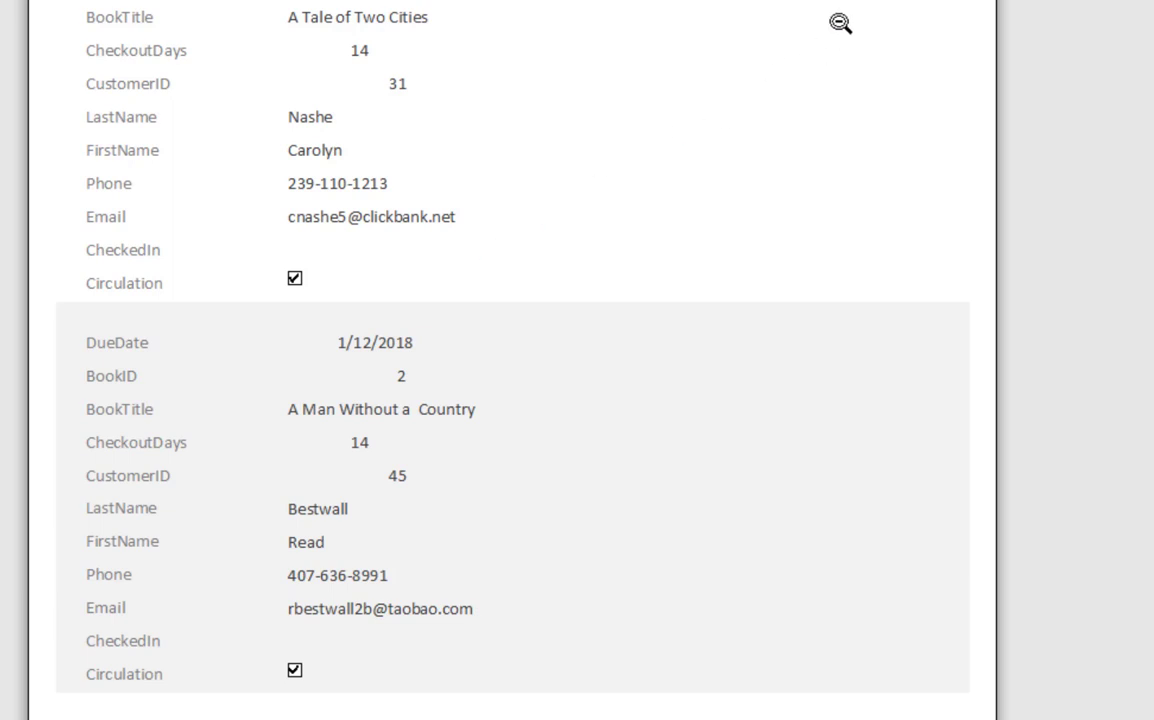
right_click(765, 24)
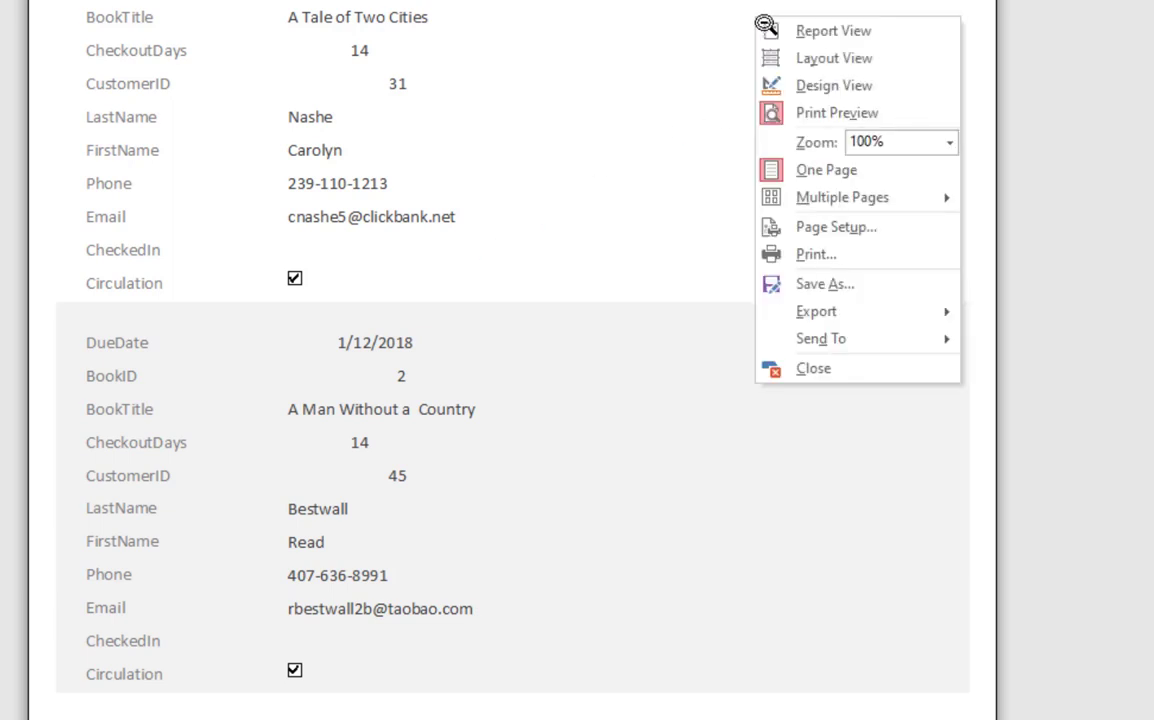
left_click(882, 90)
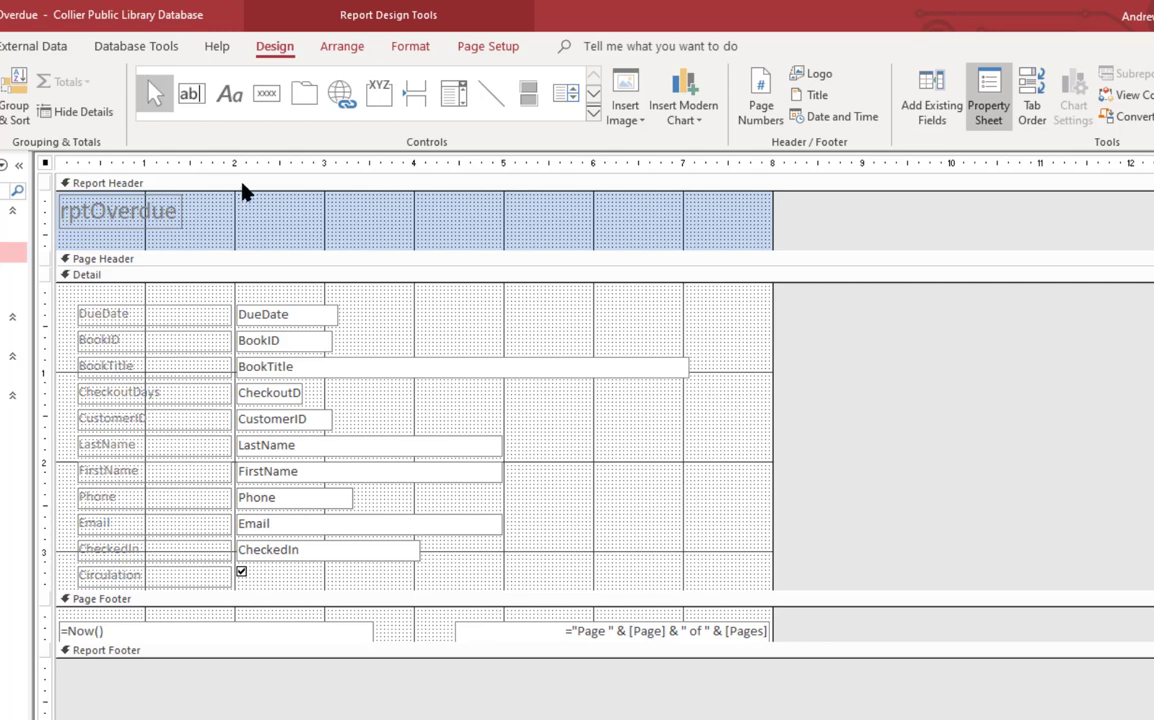
Step: Change the title label in the Report Header to Overdue Books
left_click(117, 222)
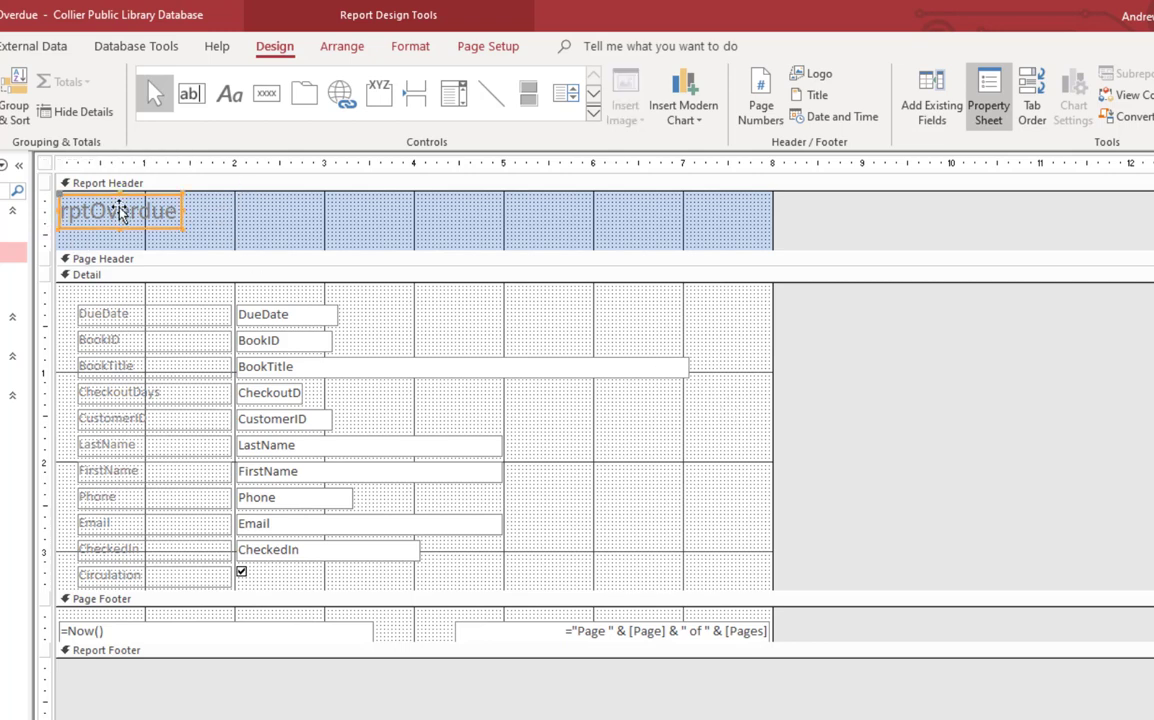
left_click(116, 207)
double_click(116, 207)
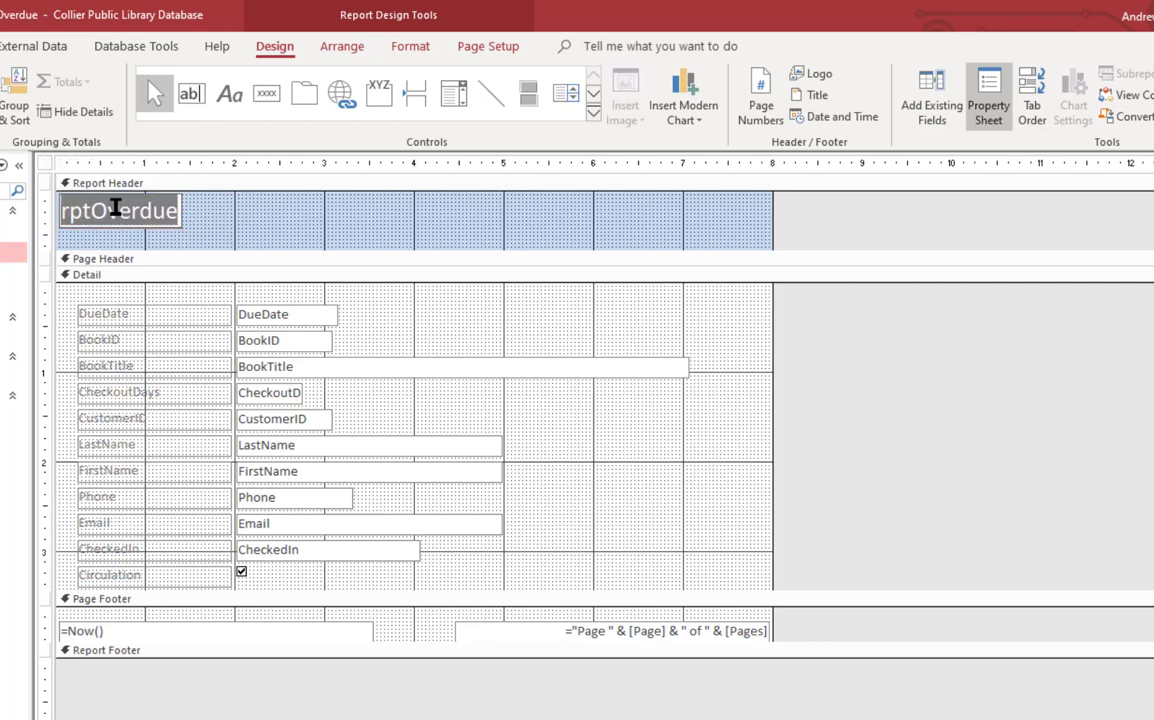
type("Overdue Books")
left_click(275, 232)
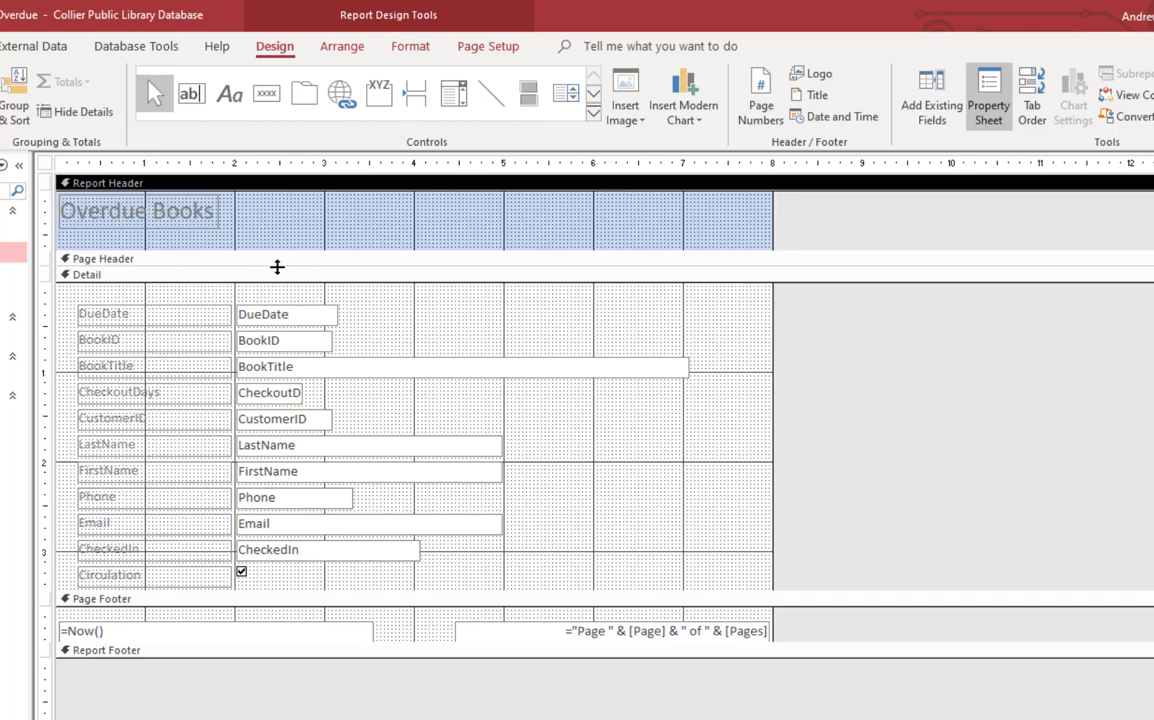
Step: Expand the Page Header section to a height of about 0.45 inch and review the date field in the Page Footer
left_click_drag(278, 267, 289, 306)
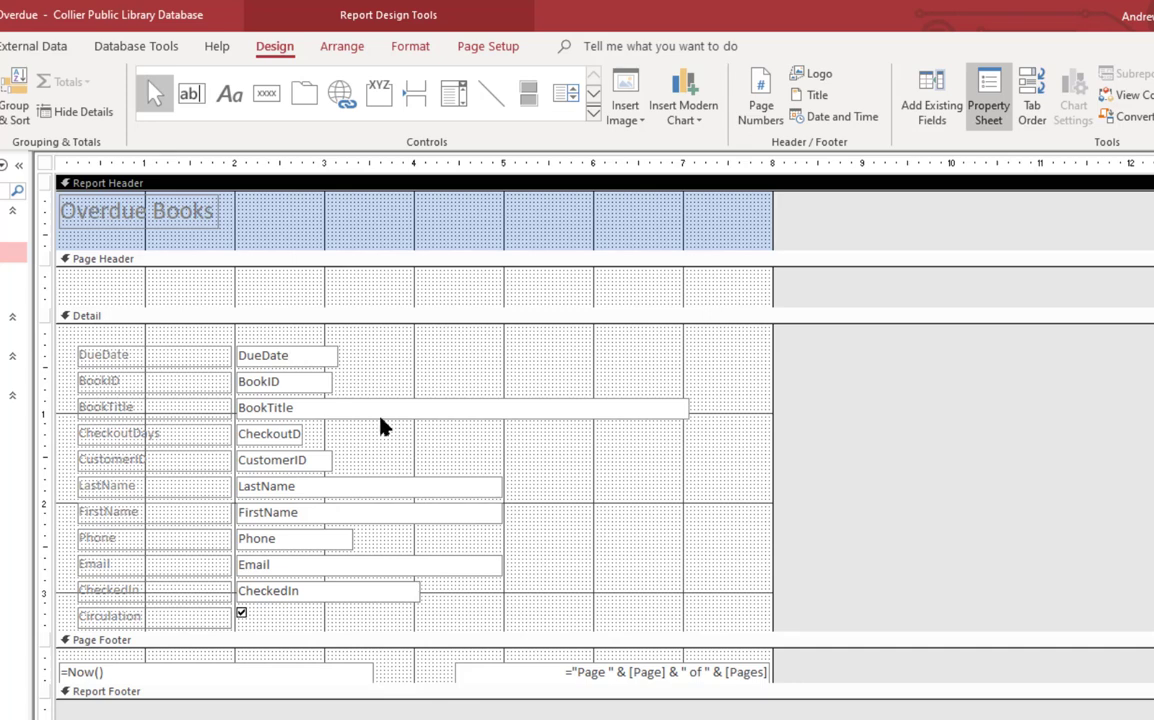
left_click(272, 258)
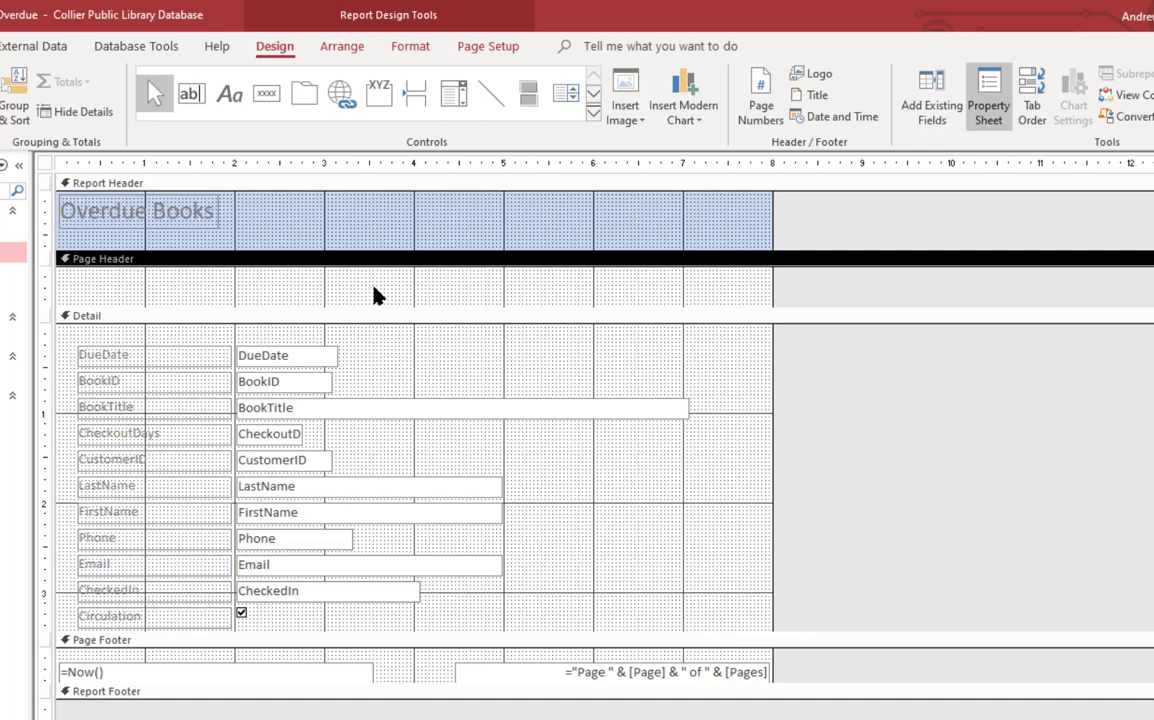
left_click(135, 674)
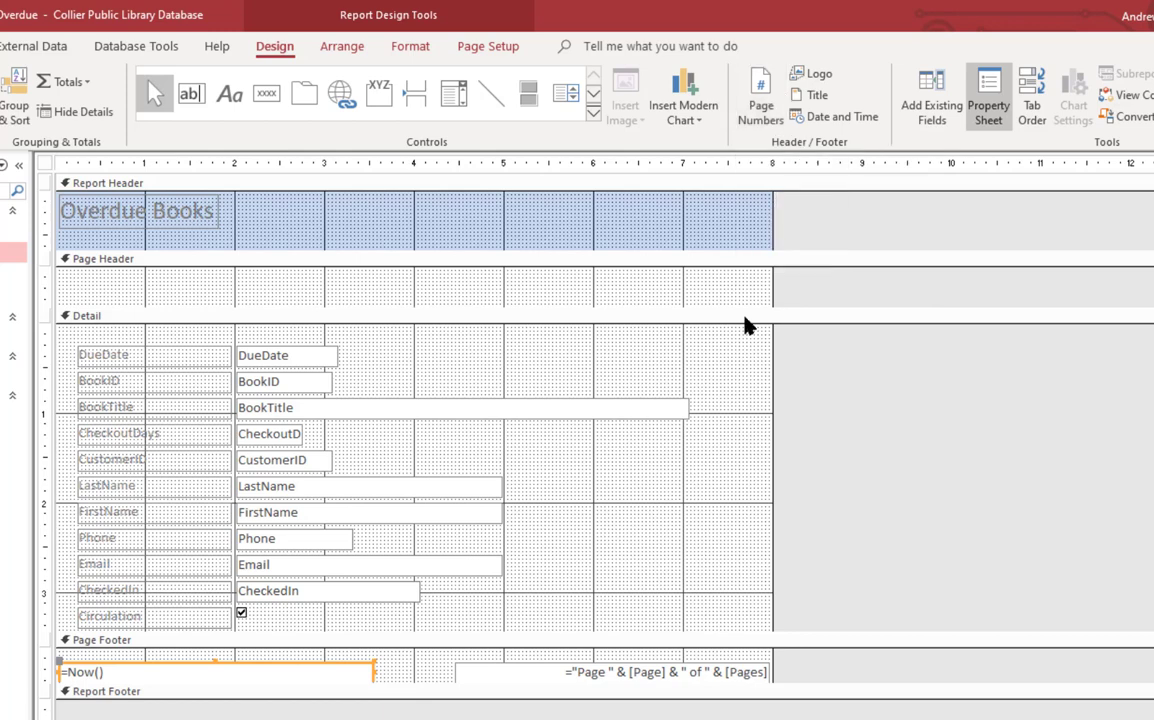
Step: Move the DueDate label out of the Detail section into the Page Header by cutting and pasting it
left_click(176, 357)
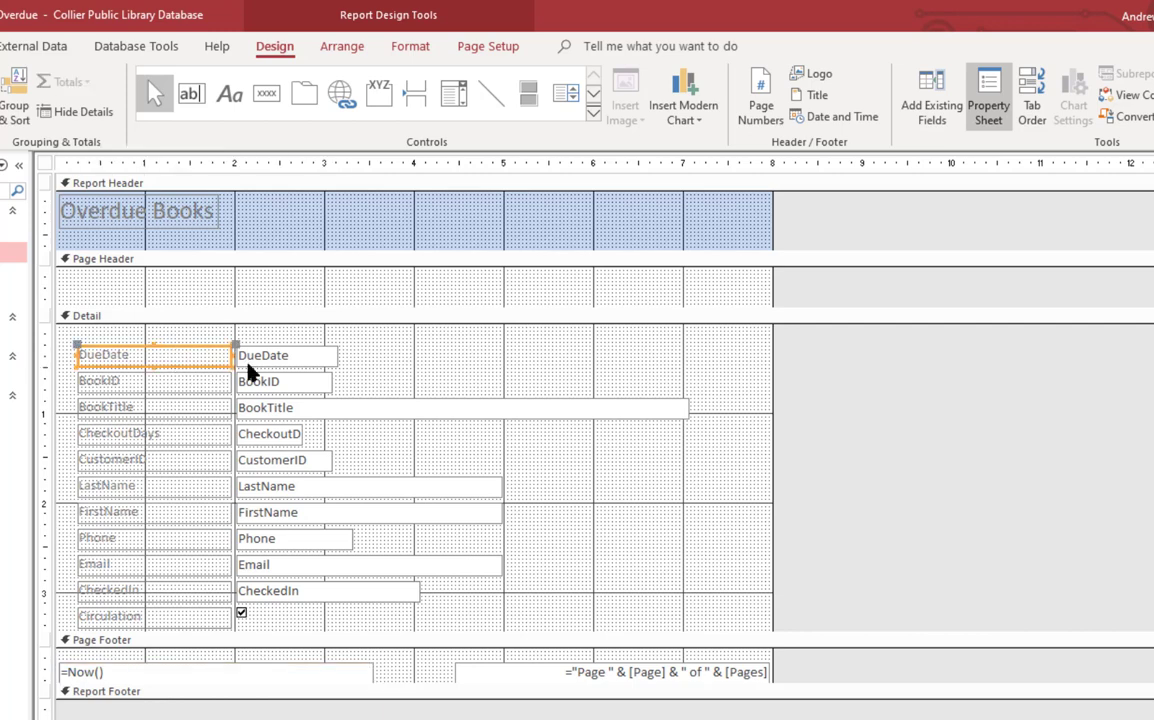
key("Delete")
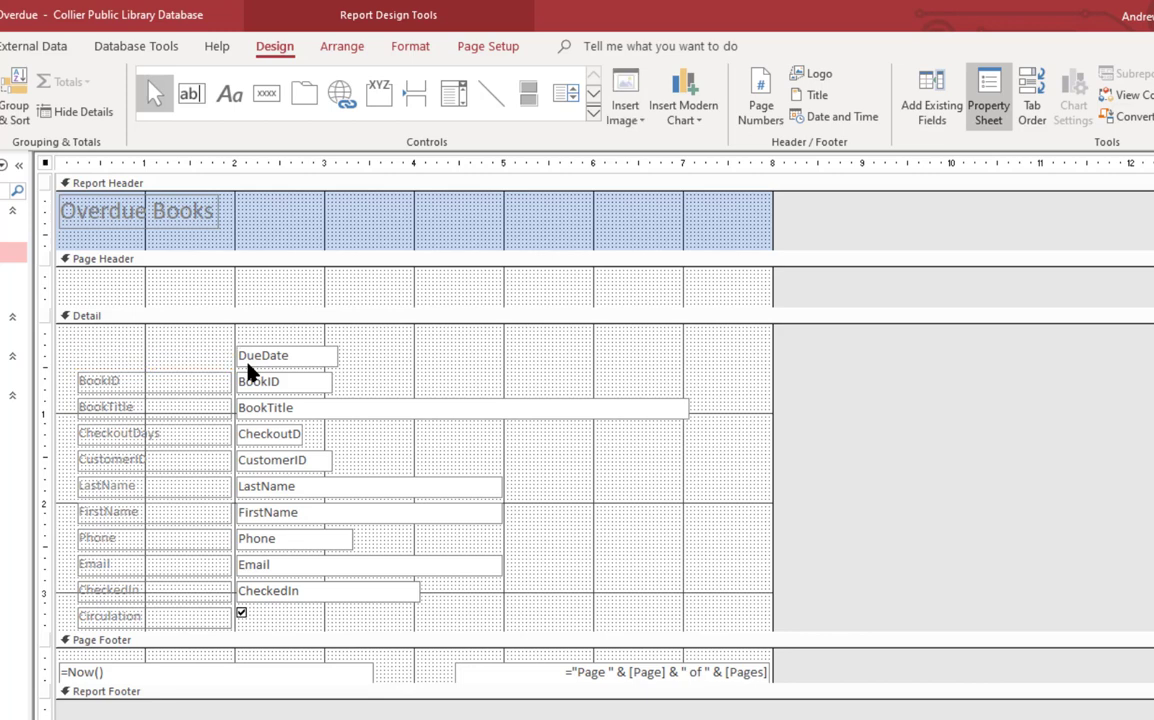
left_click(167, 289)
key("ctrl+v")
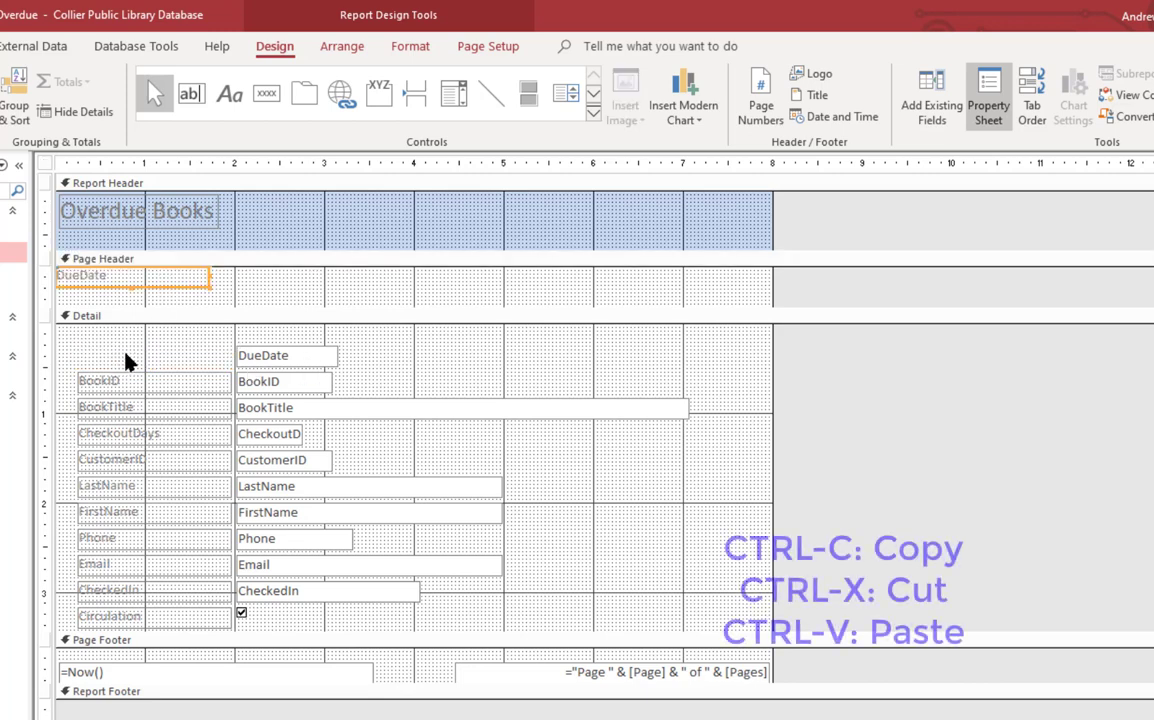
Step: Size all remaining field labels in the Detail section, BookID through Circulation, to fit their text
left_click_drag(130, 345, 162, 630)
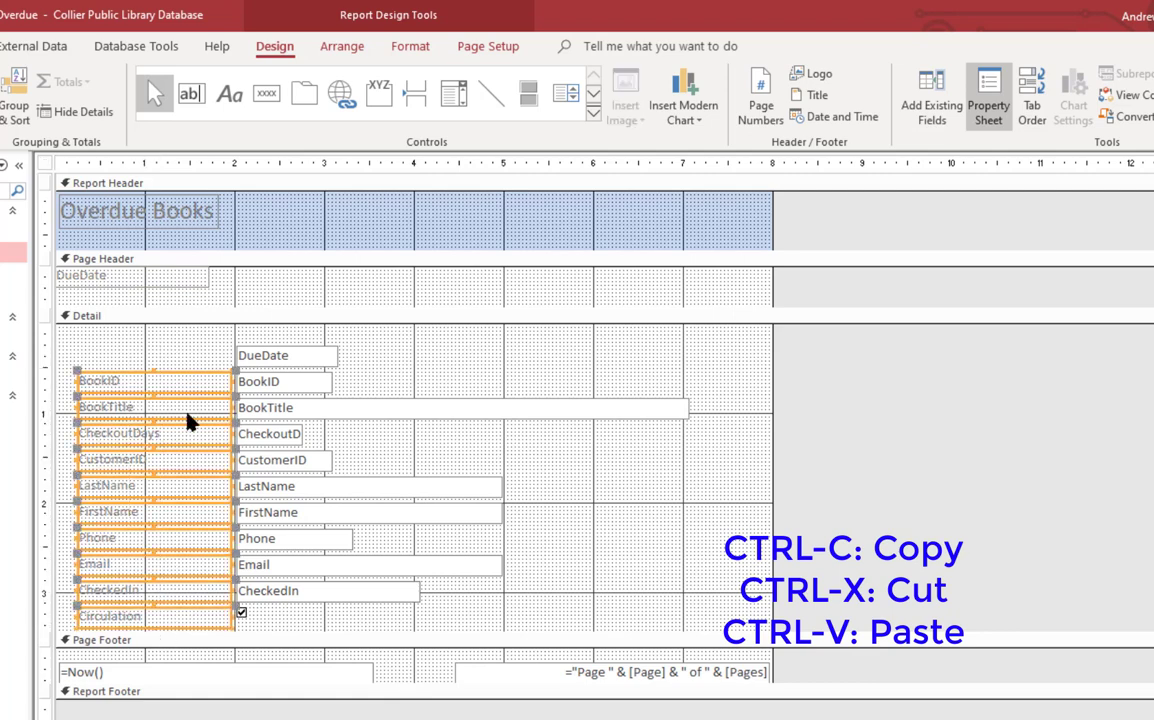
right_click(140, 381)
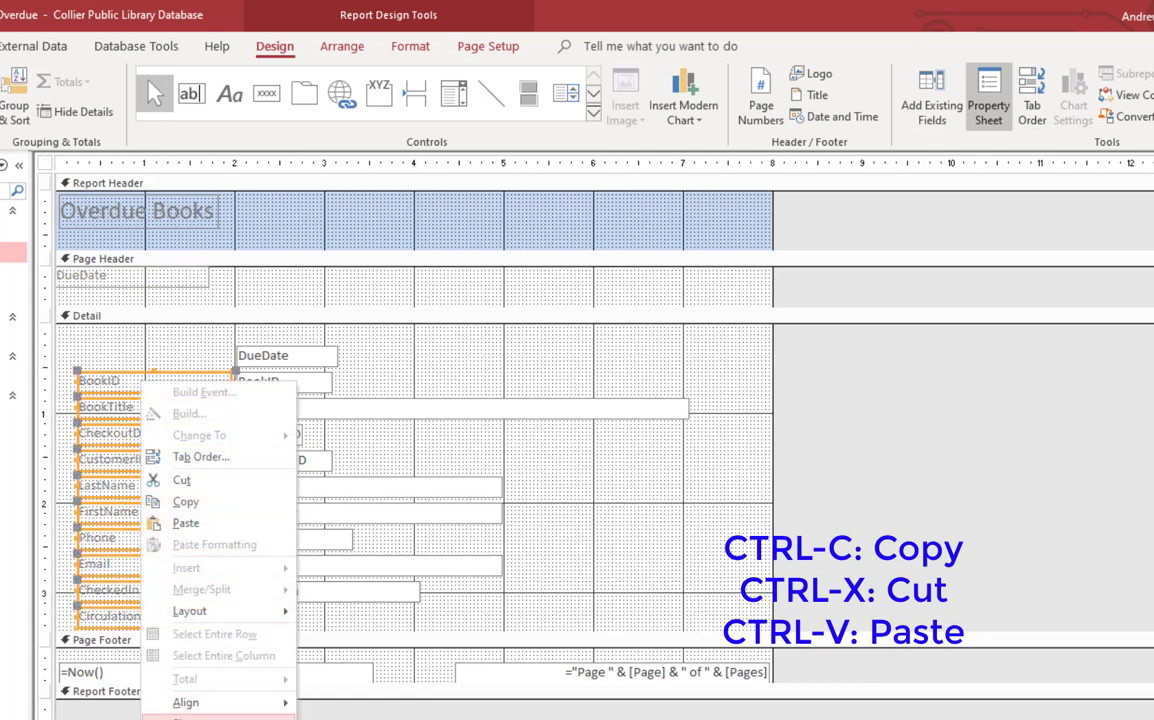
mouse_move(200, 719)
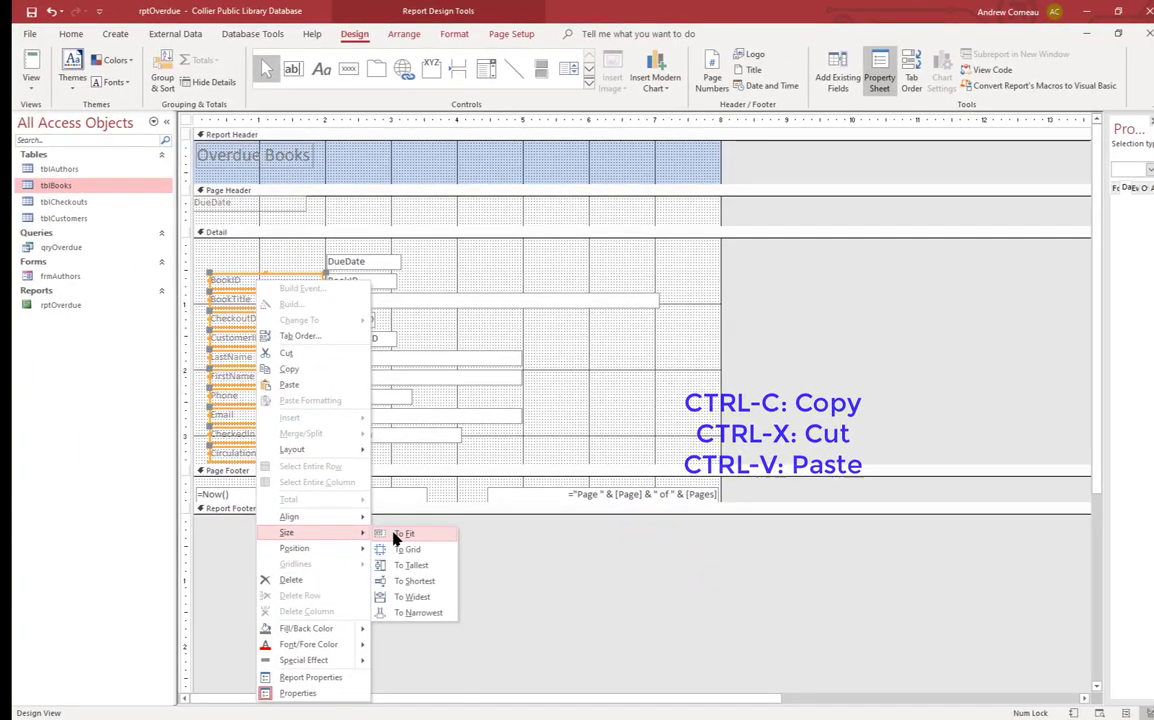
left_click(396, 538)
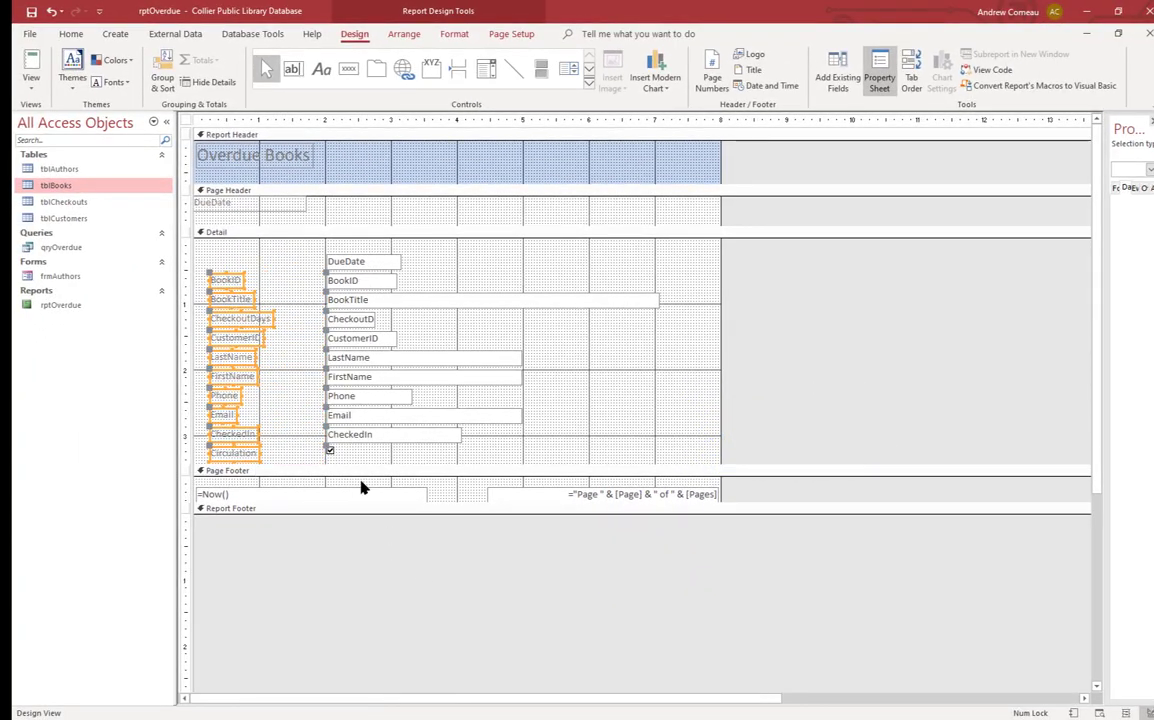
left_click(288, 309)
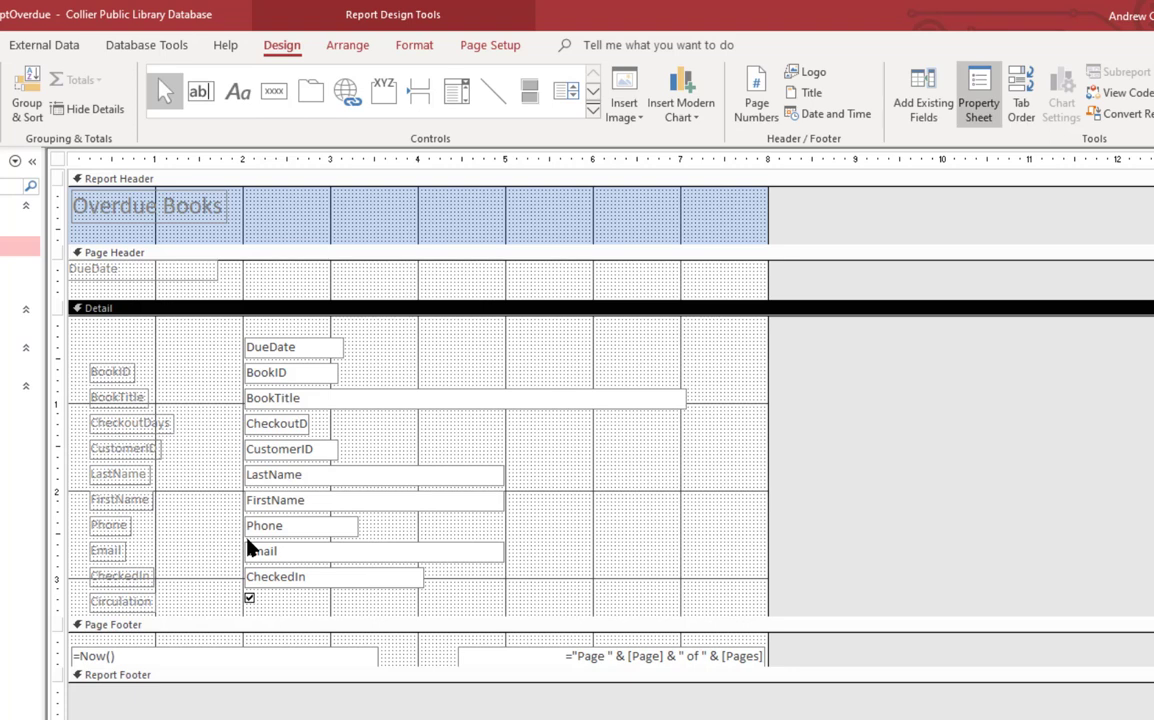
Step: Delete the BookID, CheckoutDays, CustomerID, CheckedIn and Circulation fields with their labels from the Detail section, and save the report
left_click_drag(404, 369, 72, 374)
key("Delete")
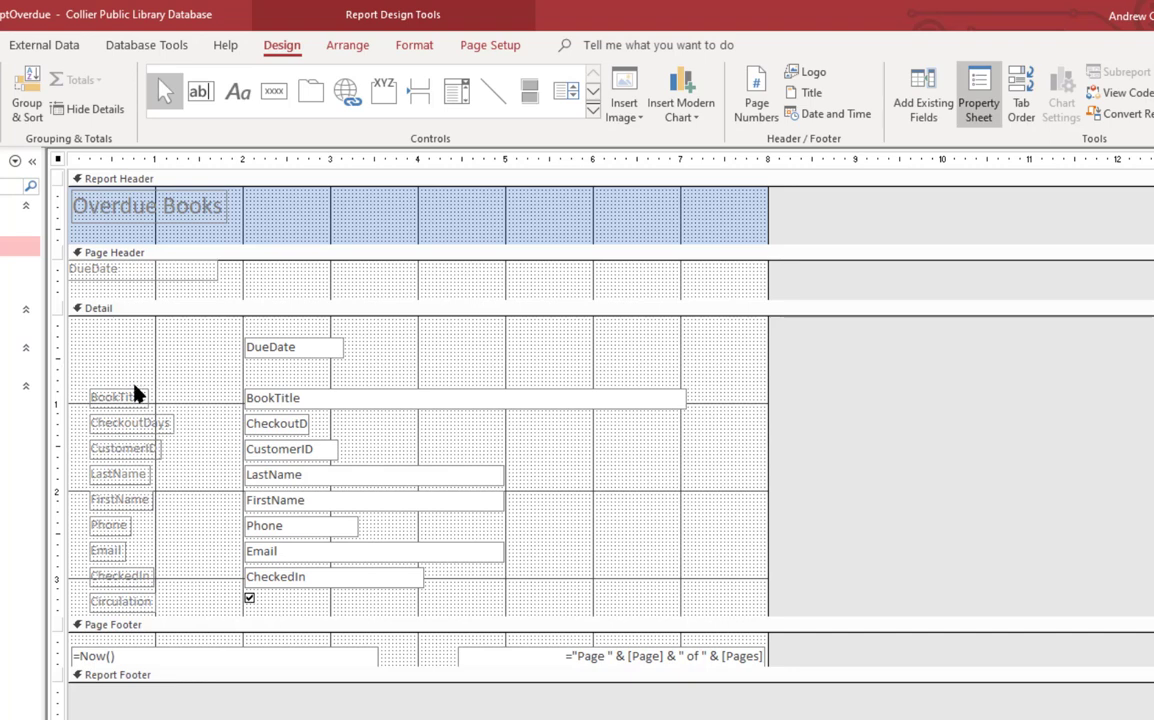
left_click_drag(340, 433, 234, 435)
key("Delete")
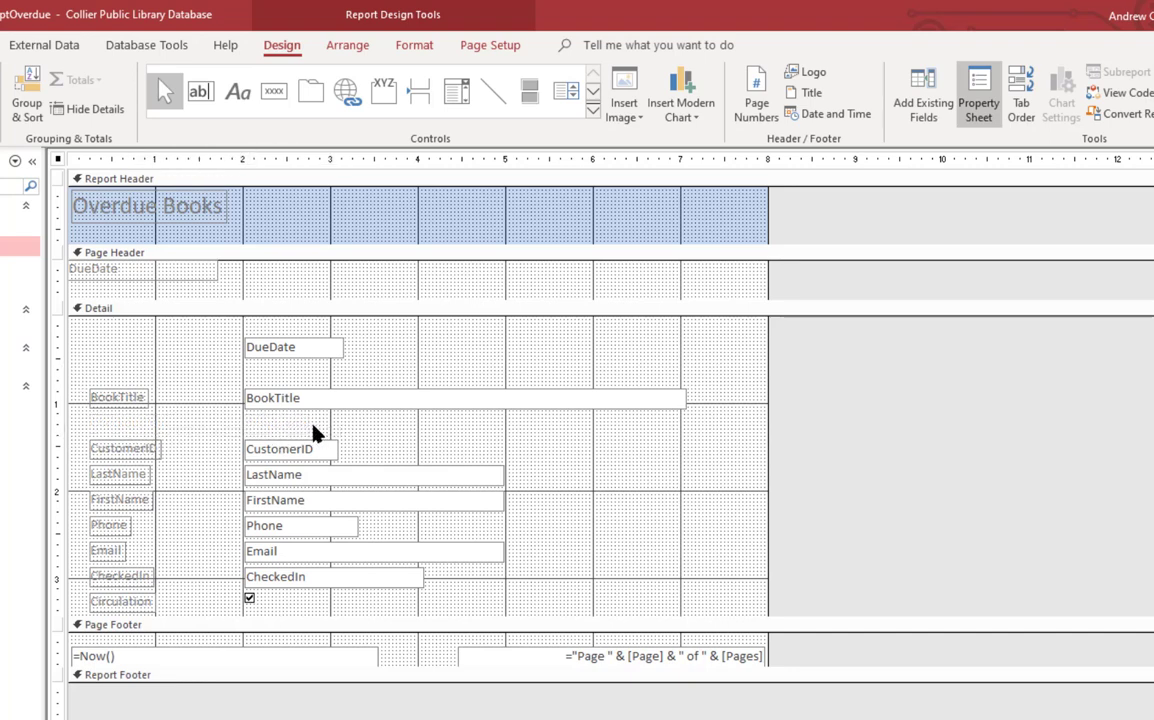
left_click_drag(313, 428, 85, 452)
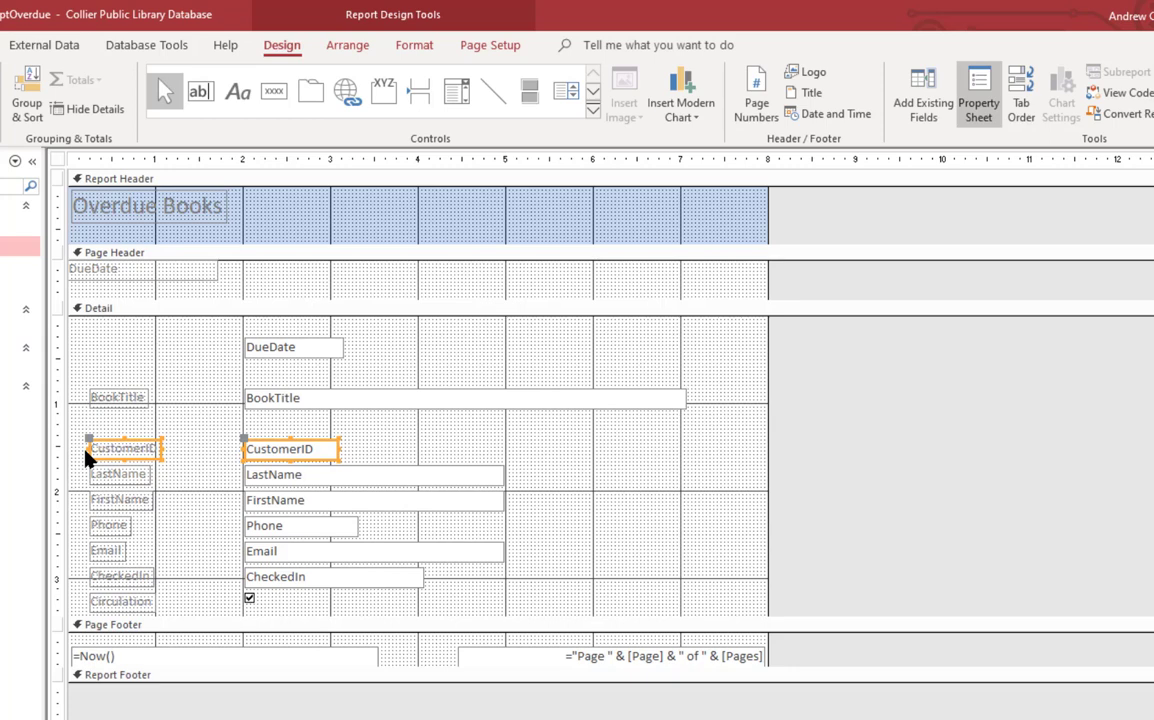
key("Delete")
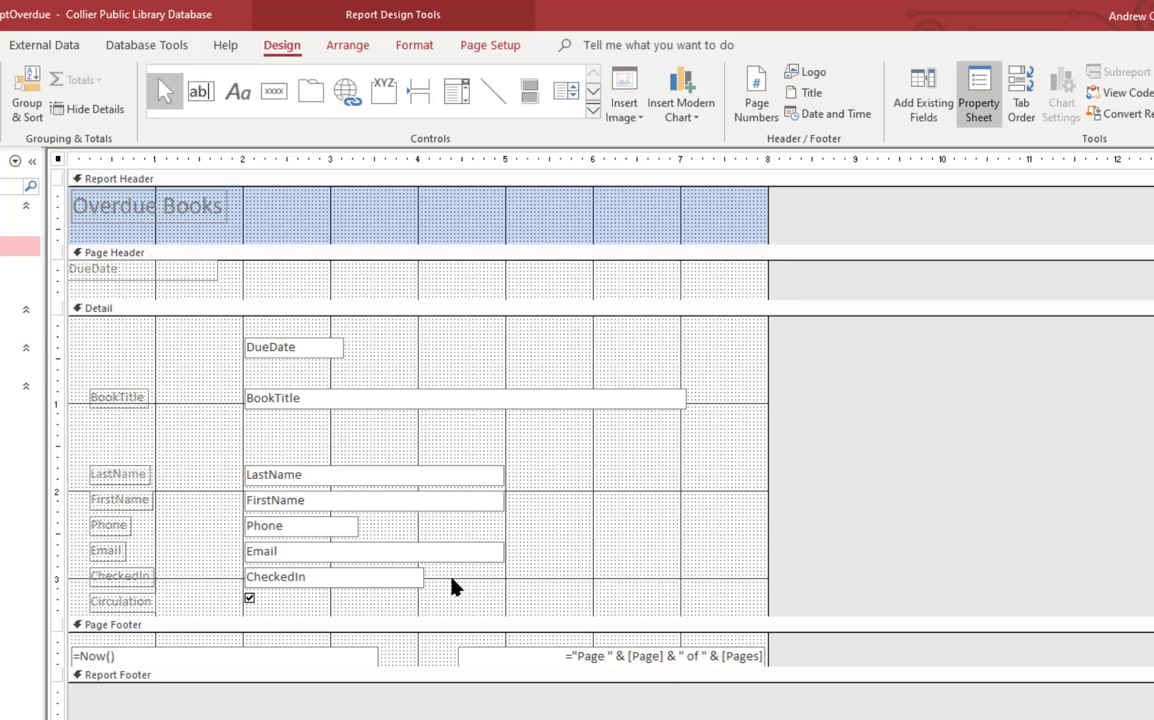
left_click_drag(455, 585, 300, 605)
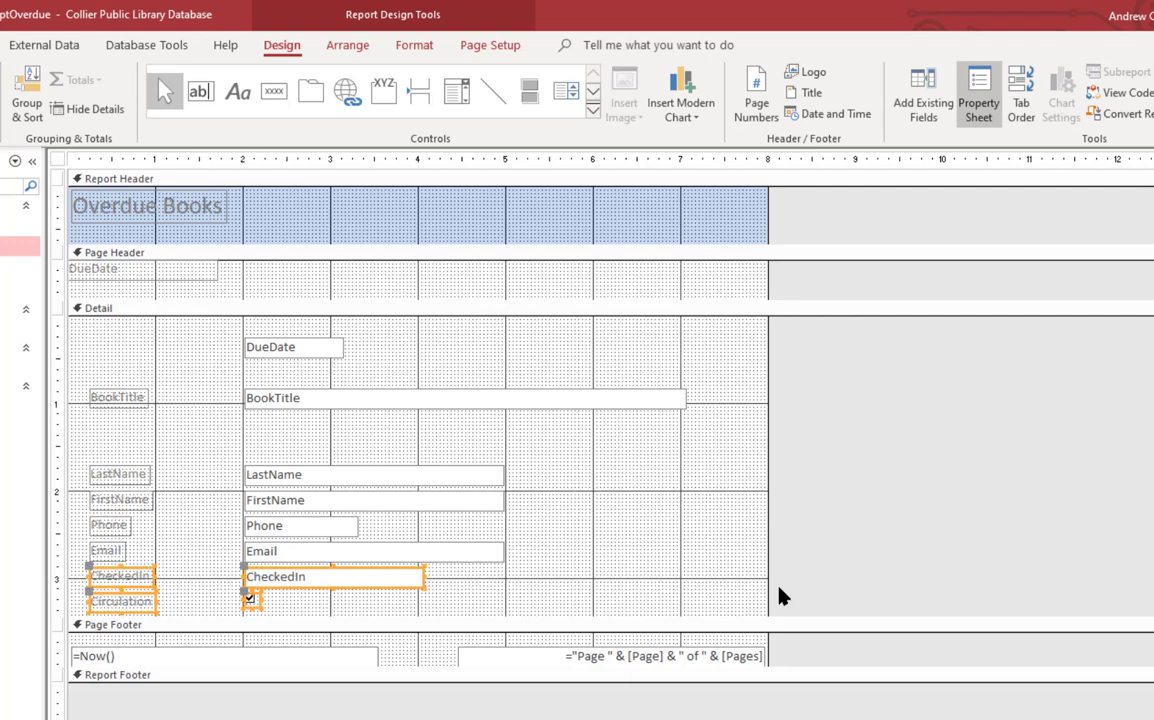
key("Delete")
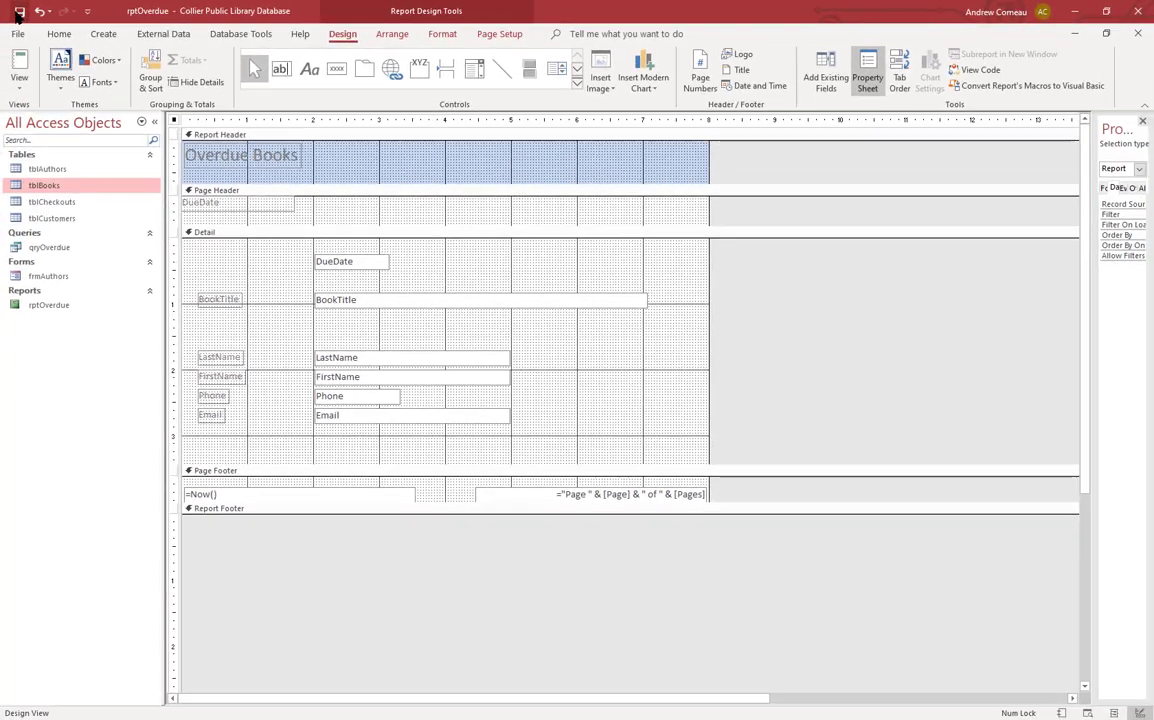
left_click(17, 14)
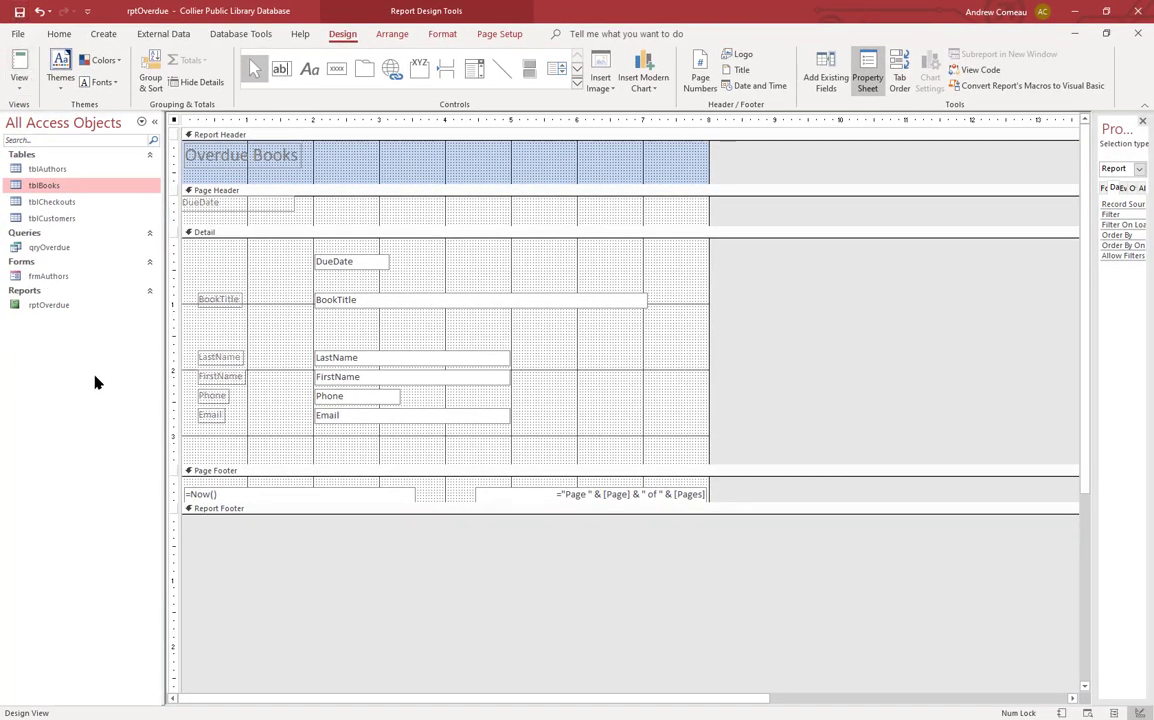
Step: Open the qryOverdue query in Design View and add the AssetTag field from tblBooks after Circulation
right_click(57, 248)
left_click(102, 272)
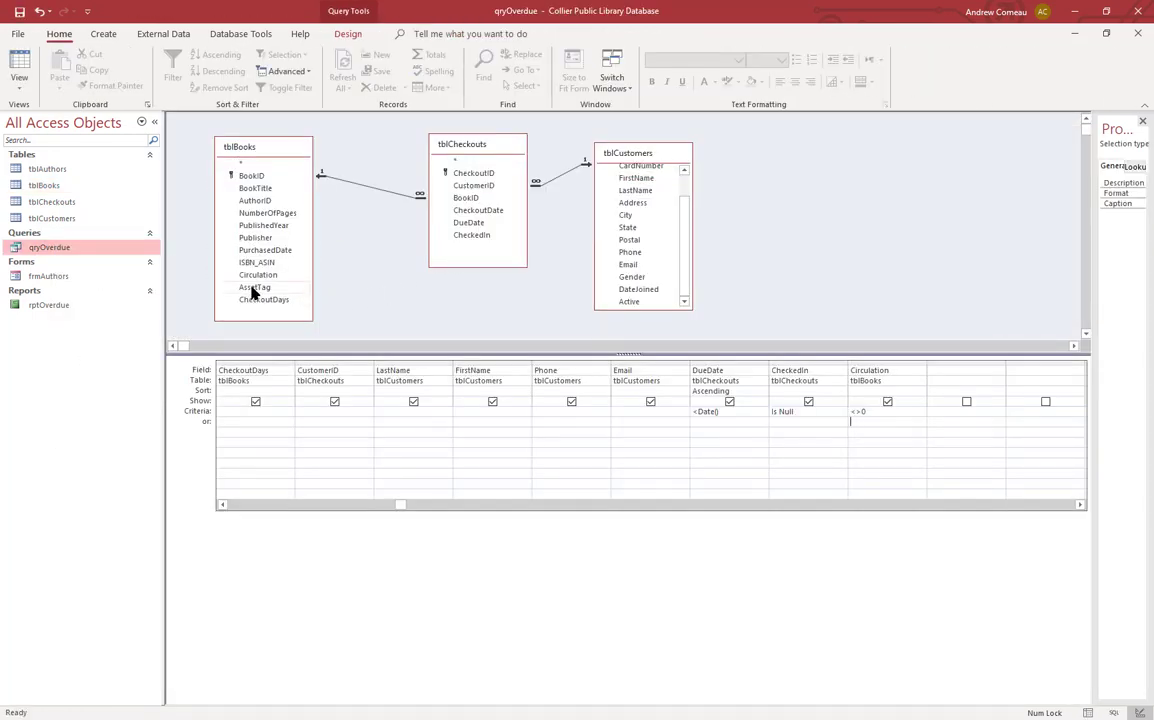
left_click_drag(253, 288, 945, 375)
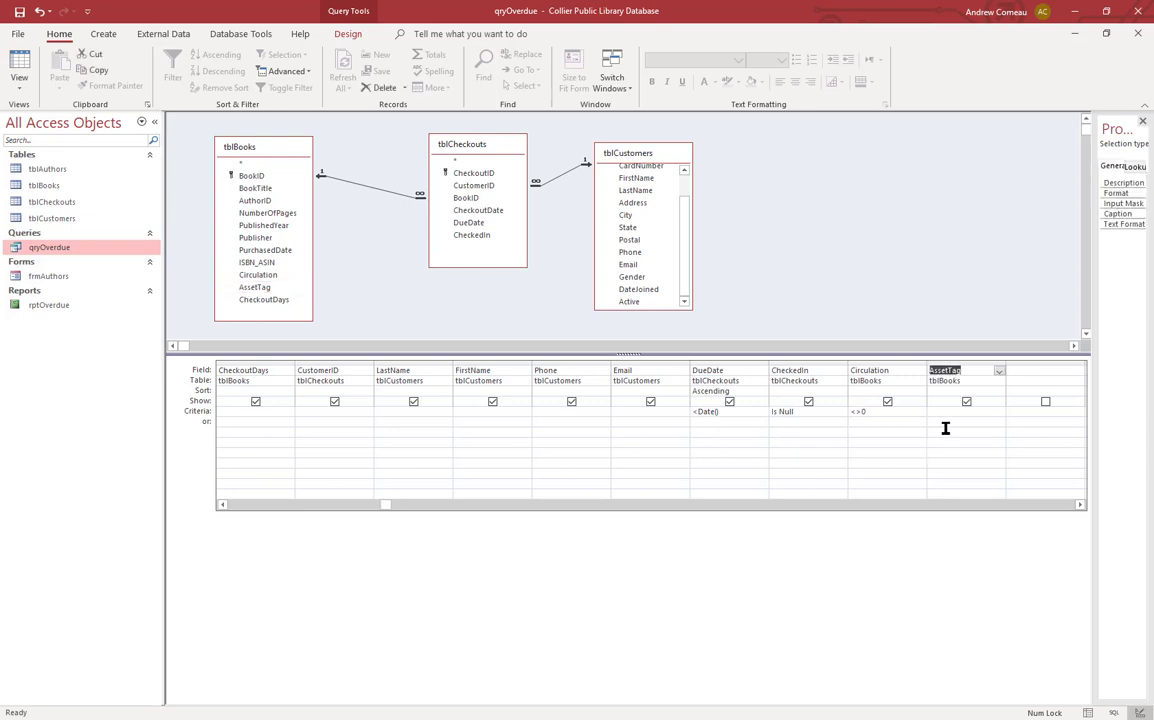
left_click(948, 412)
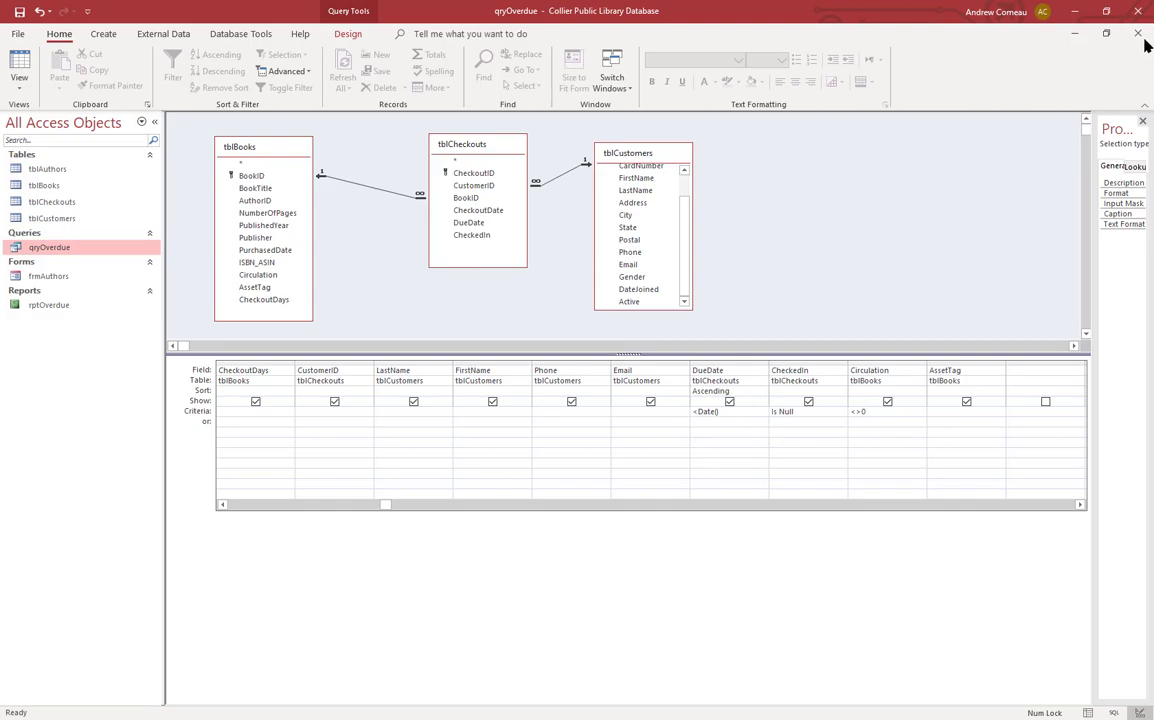
Step: Close the qryOverdue query and place the AssetTag field from the field list below Email in the report's Detail section
left_click(1138, 33)
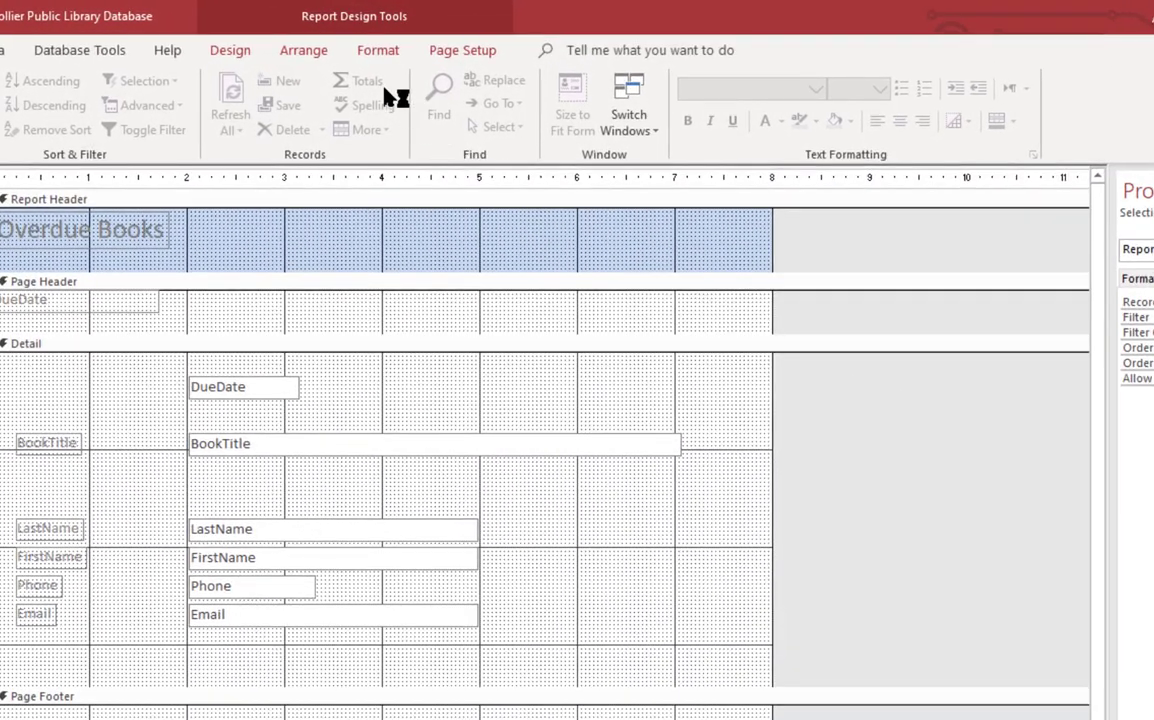
left_click(232, 52)
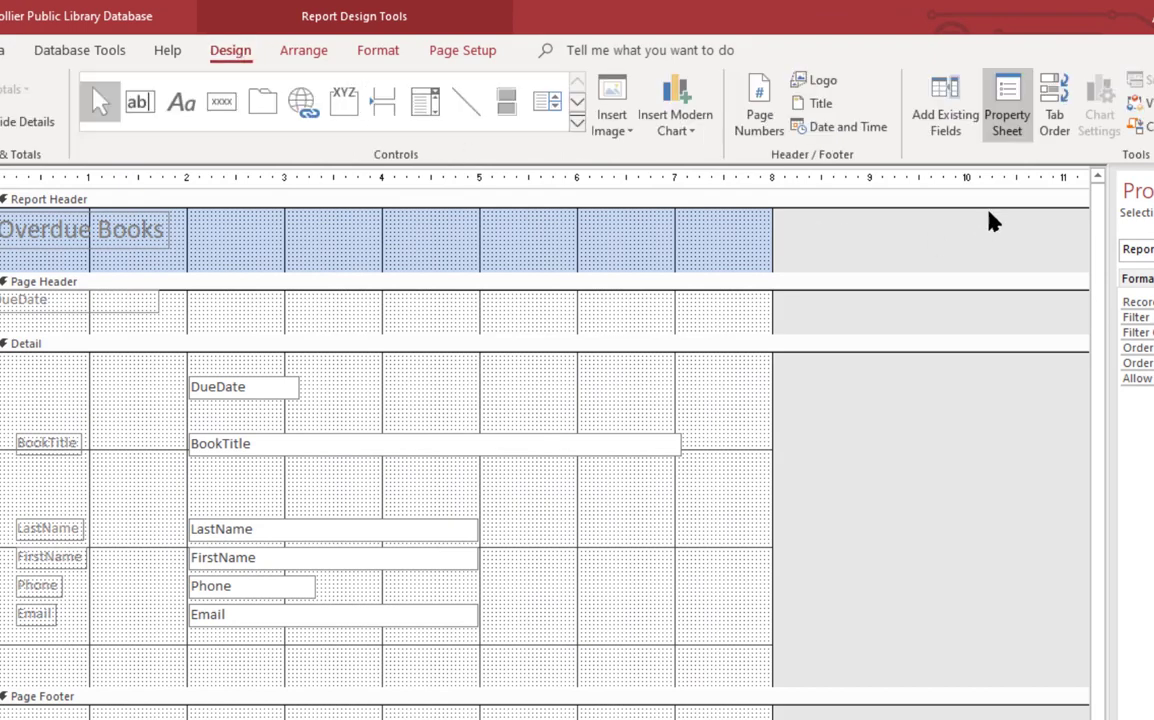
left_click(961, 121)
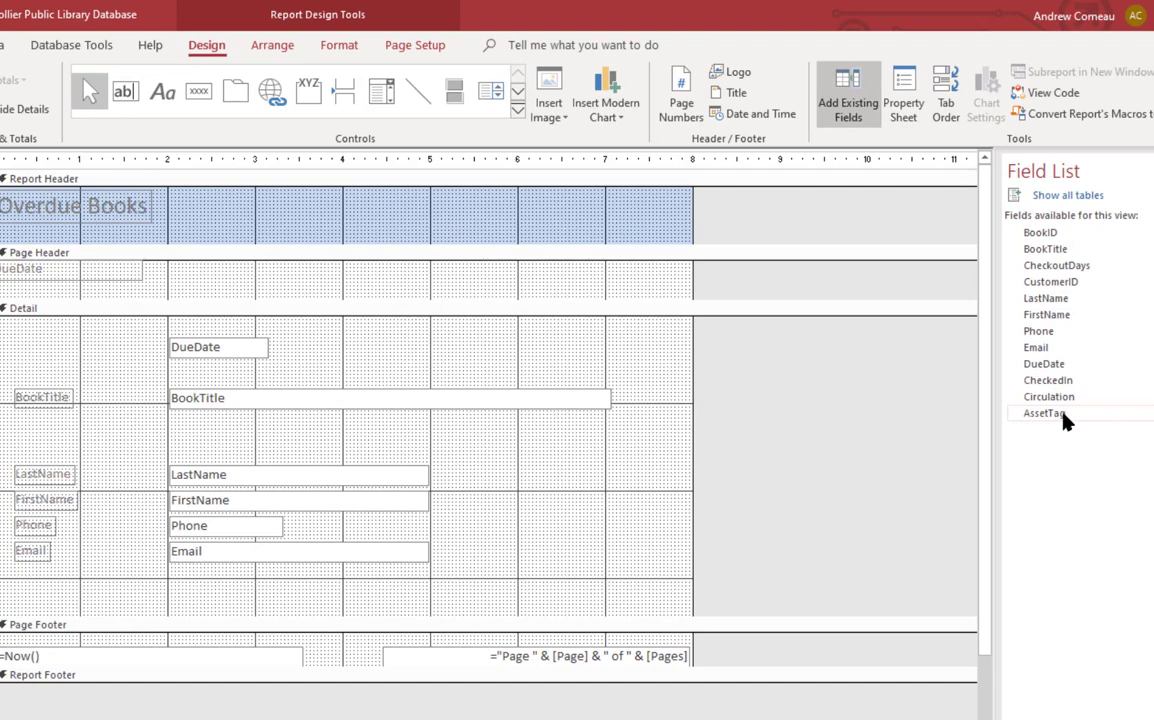
left_click_drag(1065, 420, 132, 590)
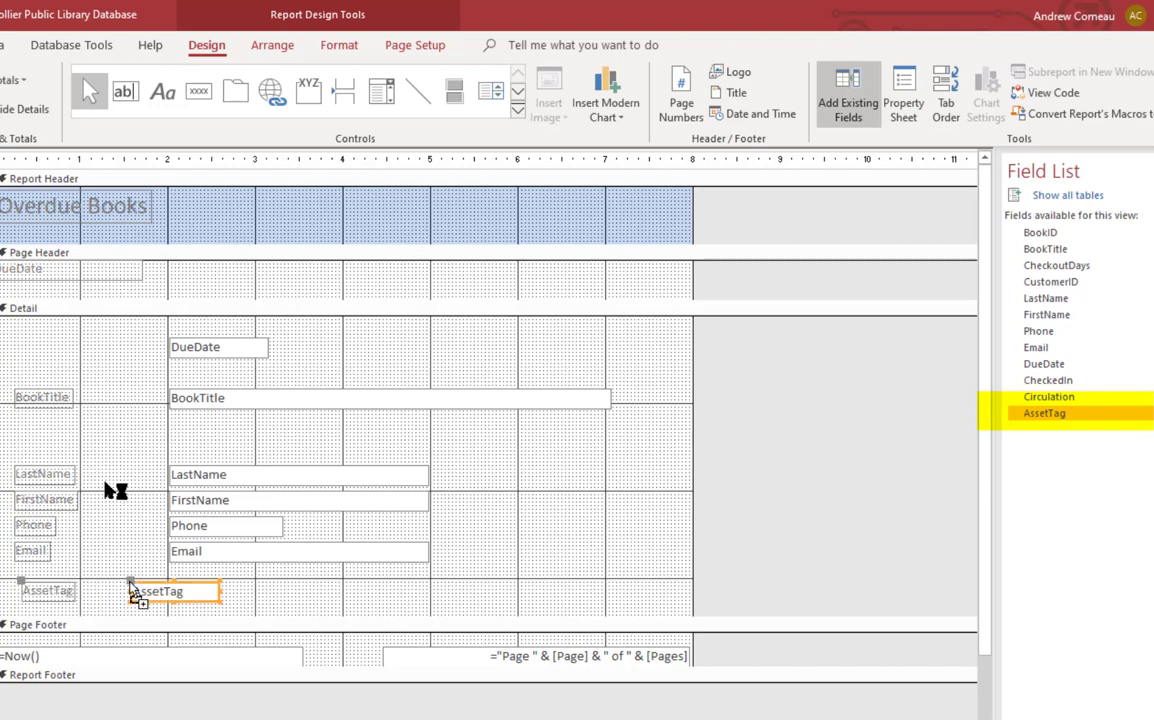
Step: Move the remaining labels into the Page Header and caption them Due Date, Title, Last Name, First Name, Phone, Email and Asset Tag
left_click(48, 399)
left_click(48, 399)
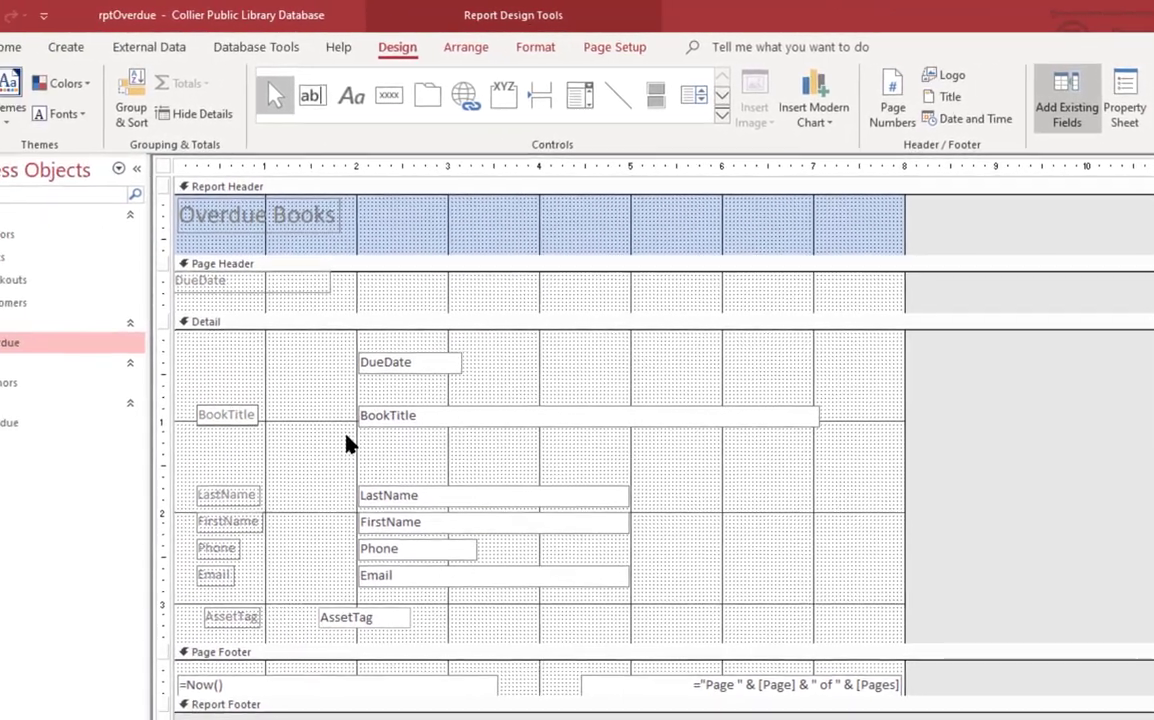
key("BackSpace")
key("BackSpace")
key("BackSpace")
key("BackSpace")
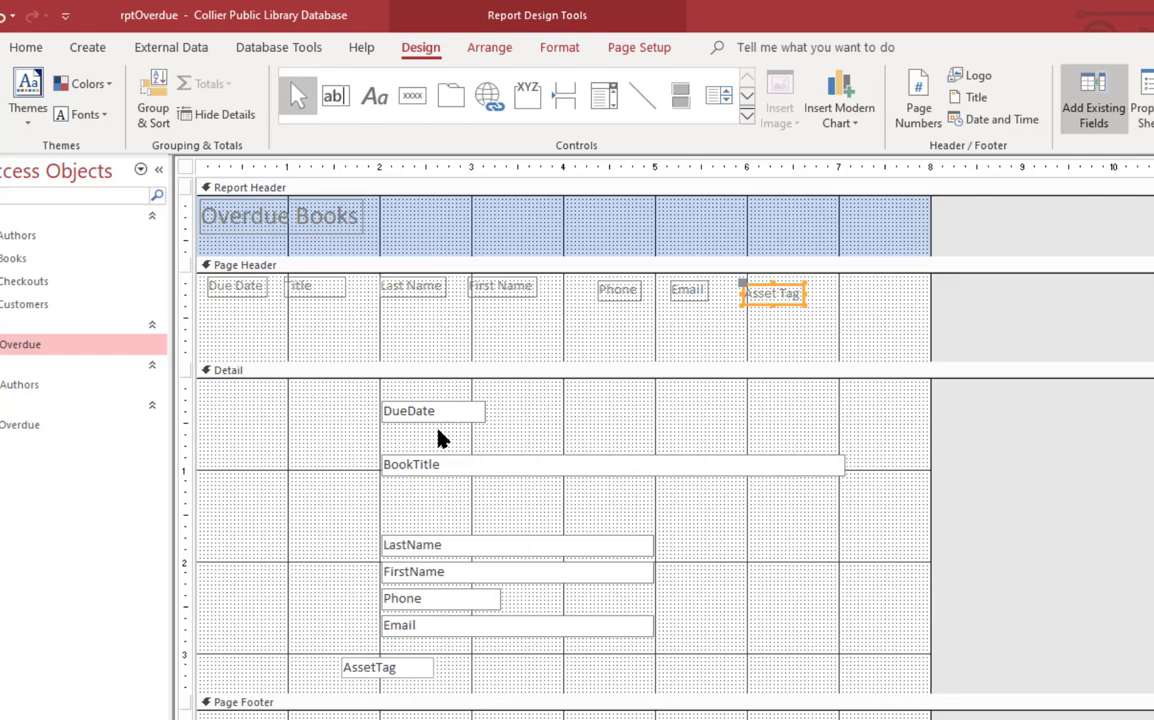
Step: Reduce the height of the Page Header section to fit its single row of labels
left_click(499, 364)
left_click_drag(499, 364, 510, 305)
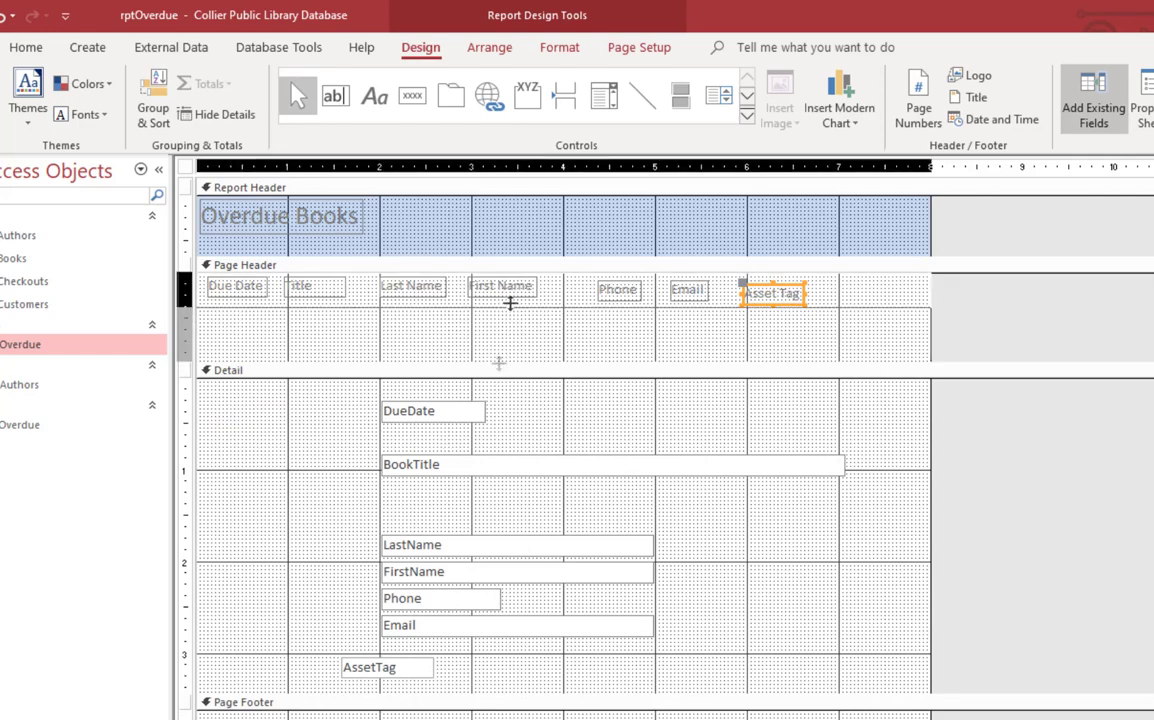
left_click_drag(510, 305, 510, 306)
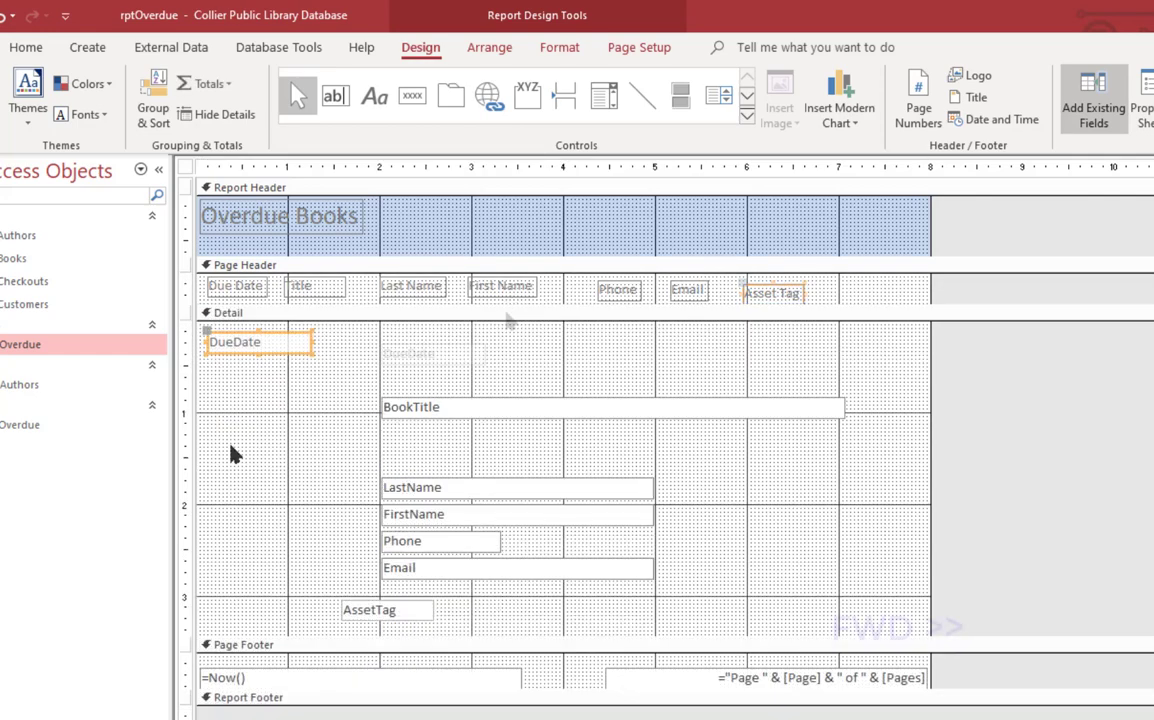
Step: Place narrowed LastName and FirstName fields beside DueDate in a row along the upper edge of the Detail section
left_click_drag(429, 485, 365, 338)
left_click_drag(420, 514, 634, 342)
left_click_drag(338, 384, 640, 345)
left_click_drag(868, 343, 716, 343)
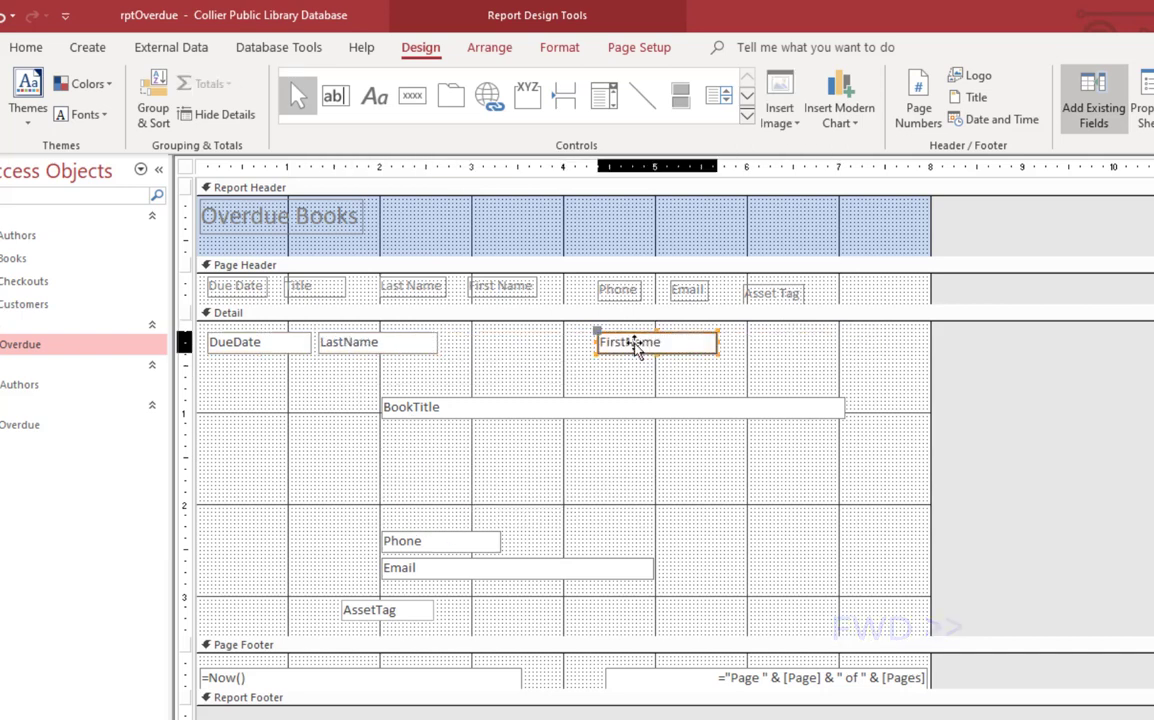
left_click_drag(634, 344, 480, 344)
Step: Continue the Detail section's row with the Phone field, a narrowed Email field and the AssetTag field
left_click_drag(405, 541, 588, 342)
left_click_drag(407, 573, 443, 512)
left_click_drag(690, 507, 557, 518)
left_click_drag(480, 508, 752, 343)
left_click(399, 608)
left_click_drag(433, 610, 890, 343)
left_click_drag(228, 367, 766, 355)
left_click(323, 432)
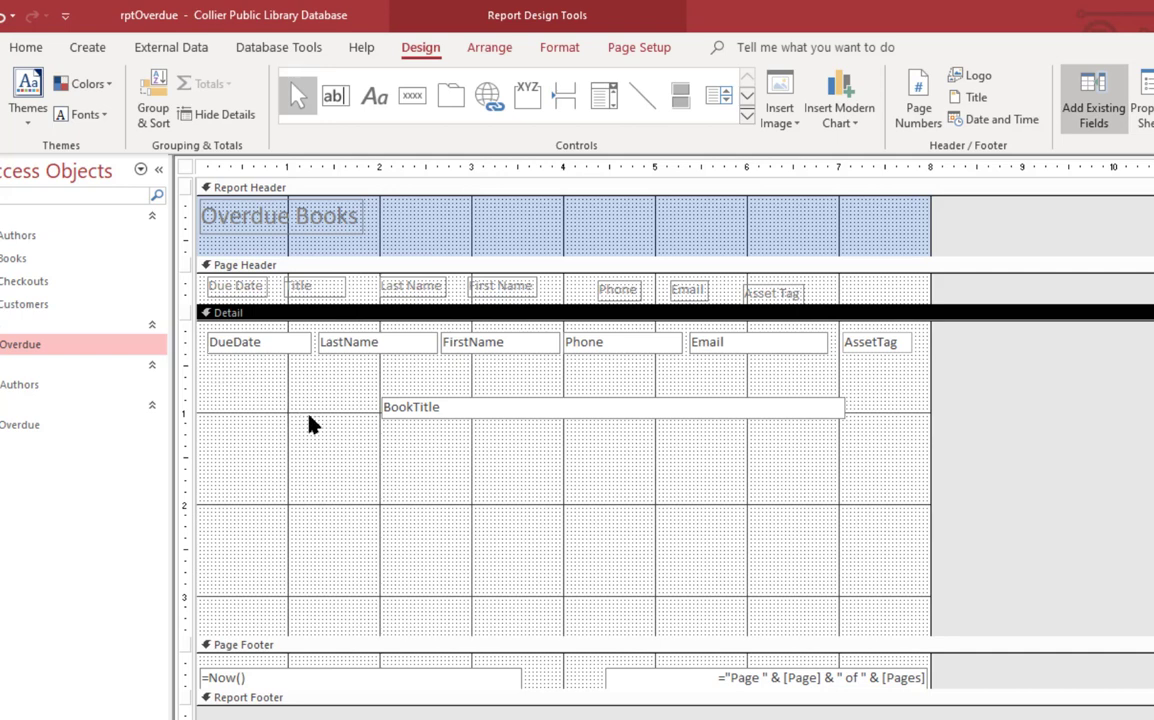
Step: Rearrange the Detail fields into two rows, with AssetTag and BookTitle above DueDate, LastName, FirstName, Phone and Email
left_click_drag(204, 325, 900, 412)
left_click_drag(232, 344, 236, 443)
left_click_drag(881, 444, 242, 339)
left_click_drag(444, 507, 343, 335)
left_click_drag(747, 335, 807, 331)
left_click_drag(219, 409, 793, 463)
left_click_drag(741, 448, 737, 368)
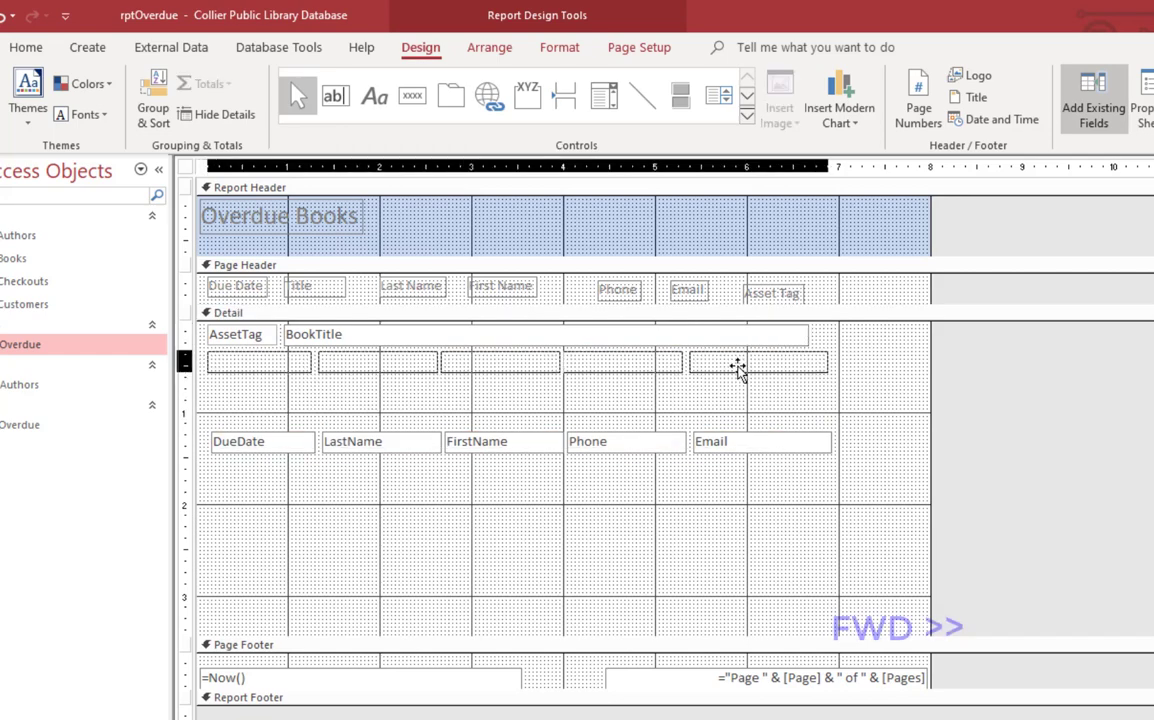
Step: Align the Detail fields and widen BookTitle to end level with the Email field
right_click(277, 360)
mouse_move(325, 688)
left_click(480, 717)
left_click(700, 460)
left_click(793, 338)
left_click_drag(808, 335, 827, 335)
left_click(831, 465)
Step: Enlarge the Page Header section for a second row and delete the Title label
left_click_drag(420, 305, 420, 335)
left_click_drag(249, 295, 345, 317)
key("Delete")
Step: Arrange the Page Header labels with Asset Tag above Due Date, and Last Name, First Name, Phone and Email spread along the second row
left_click_drag(411, 285, 368, 309)
left_click_drag(773, 293, 251, 285)
mouse_move(501, 286)
left_mouse_down()
mouse_move(479, 319)
mouse_move(507, 308)
left_mouse_up()
left_click_drag(621, 292, 621, 315)
left_click_drag(690, 291, 768, 313)
Step: Align the tops of the Due Date, Last Name, First Name, Phone and Email labels in the Page Header
left_click(808, 440)
left_click_drag(212, 326, 770, 312)
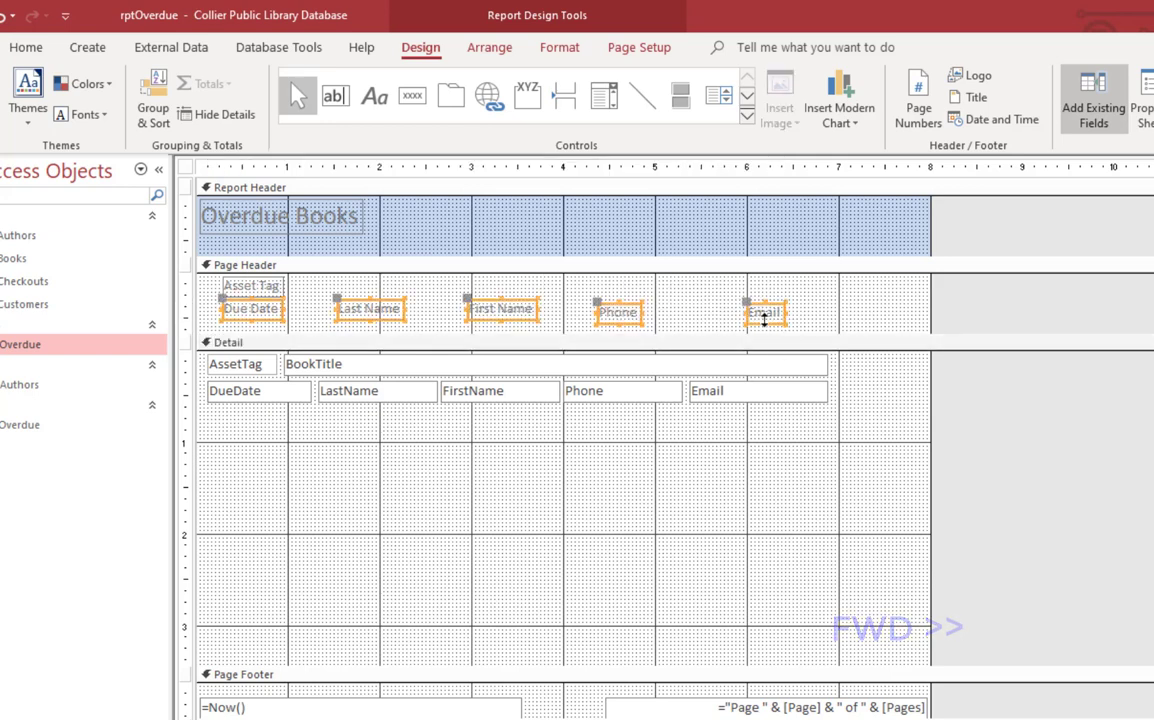
right_click(764, 315)
mouse_move(815, 645)
left_click(970, 700)
left_click(837, 490)
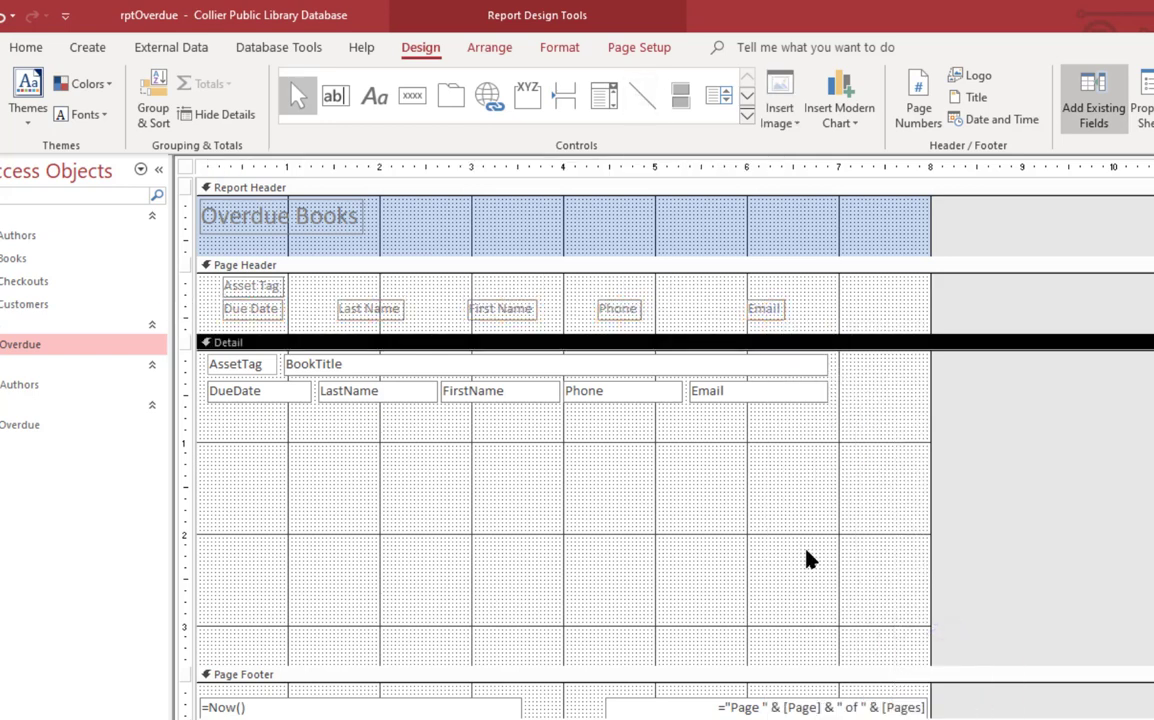
Step: Draw a horizontal line about 7.8 inches long beneath the Page Header labels and shrink the report sections to fit their contents
left_click(642, 96)
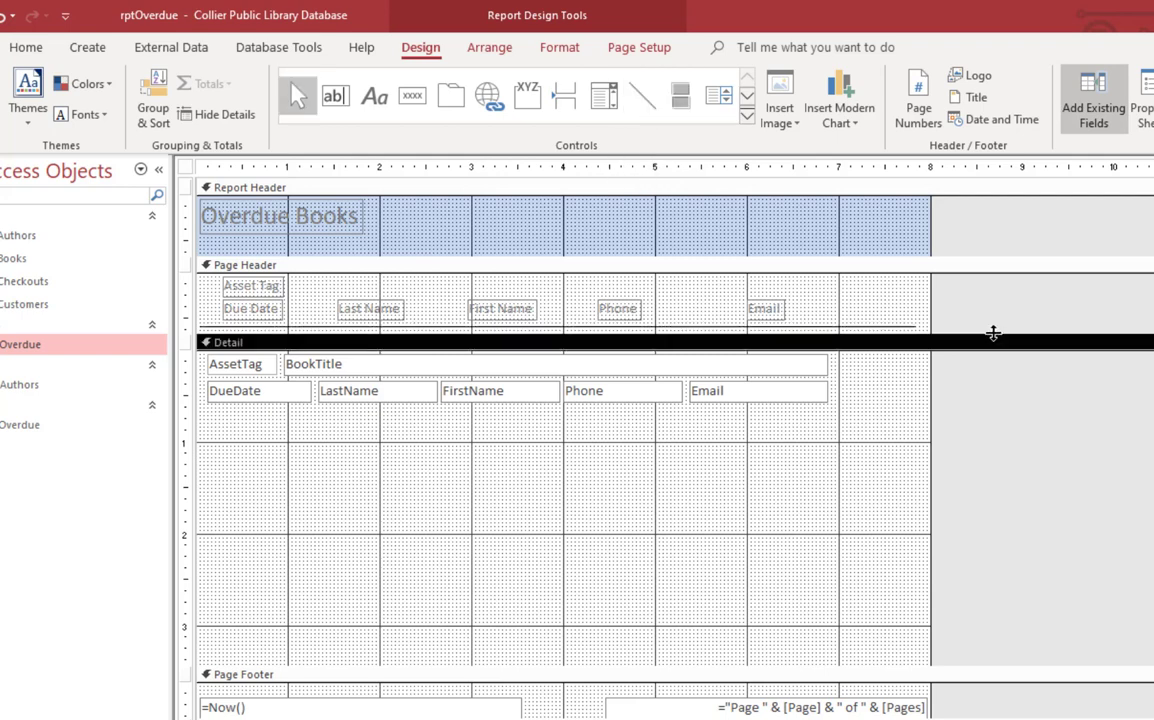
left_click_drag(994, 333, 992, 330)
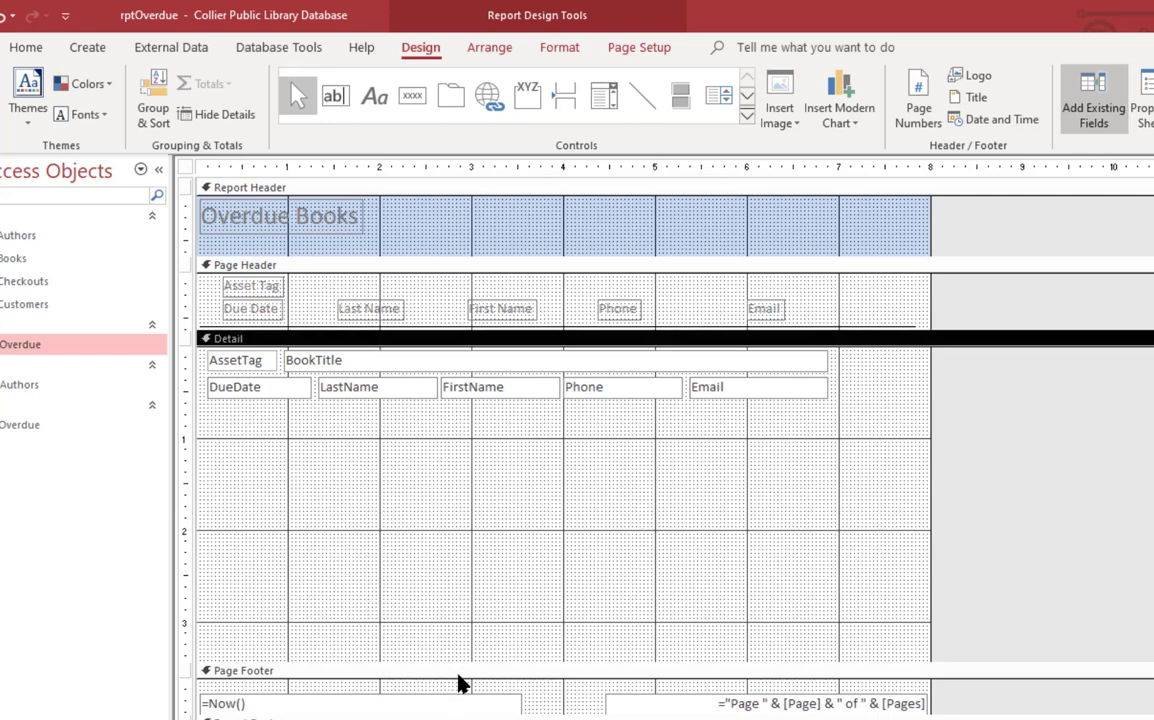
left_click_drag(474, 674, 514, 404)
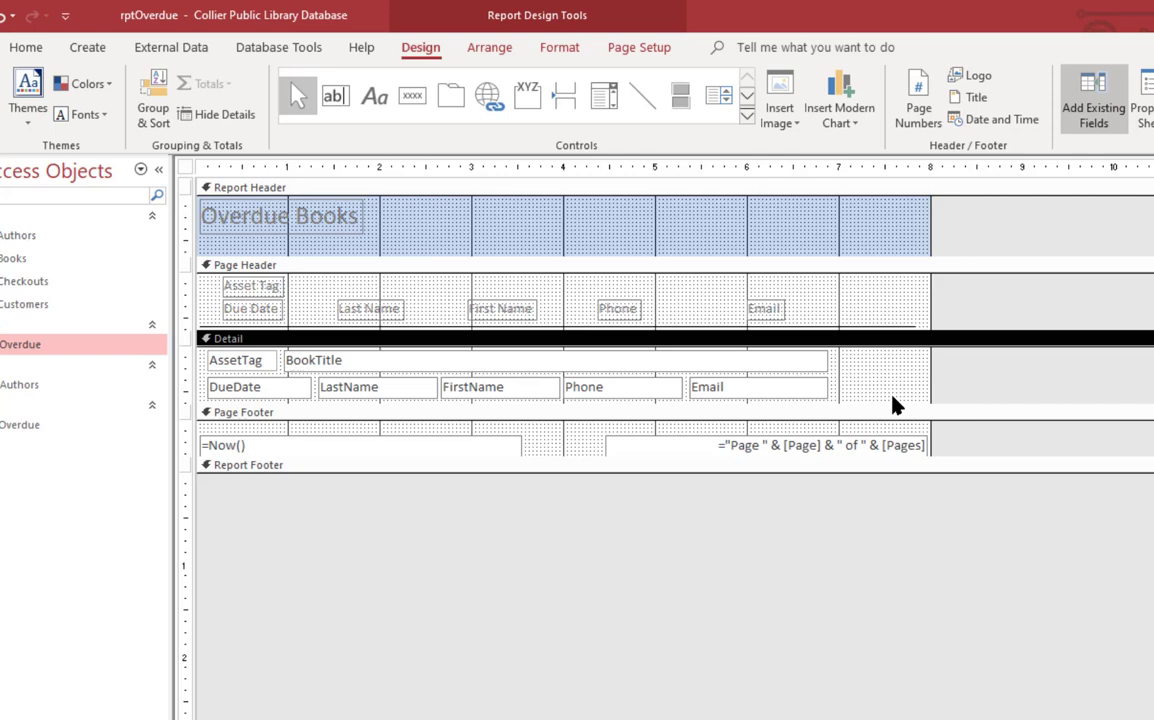
left_click(670, 250)
left_click_drag(672, 240, 674, 236)
left_click(732, 535)
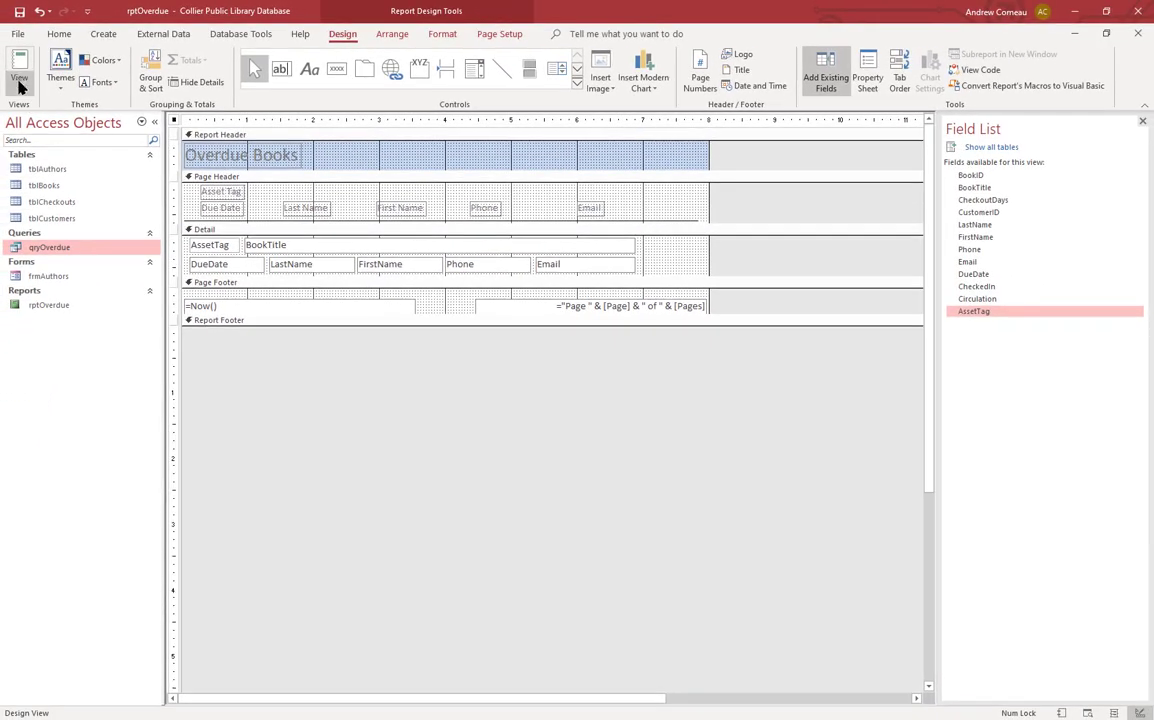
Step: Check the report in Print Preview and set the AssetTag field's border style to Transparent in Design View
left_click(19, 84)
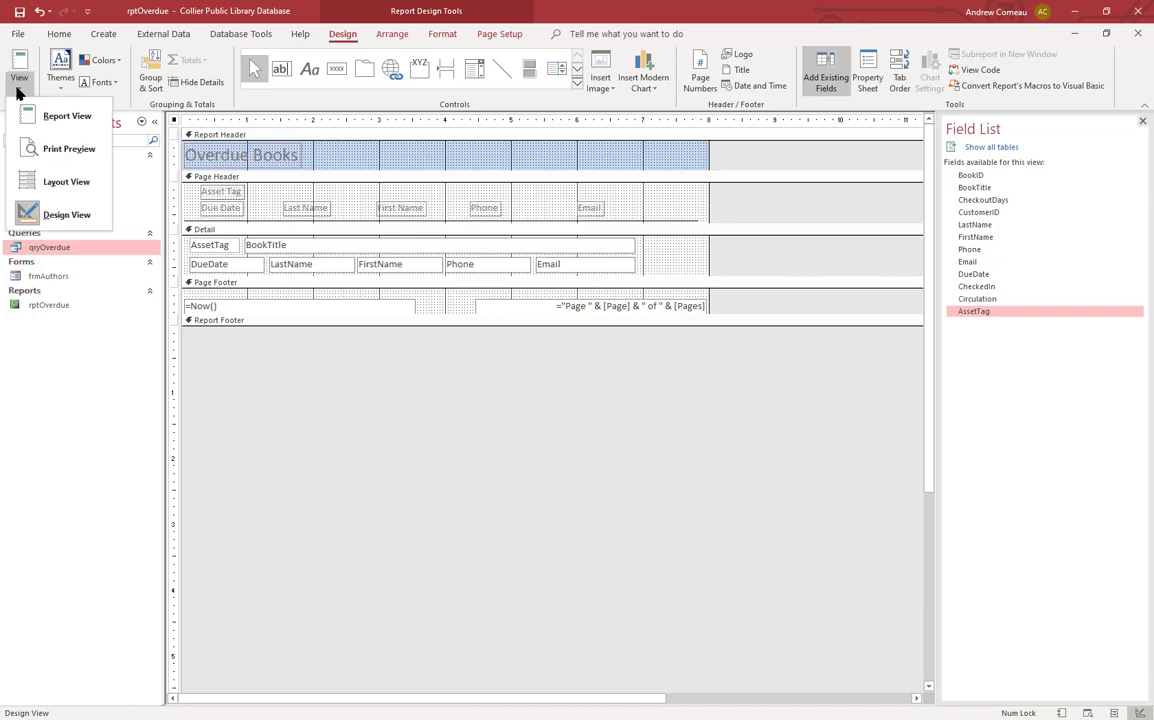
left_click(70, 149)
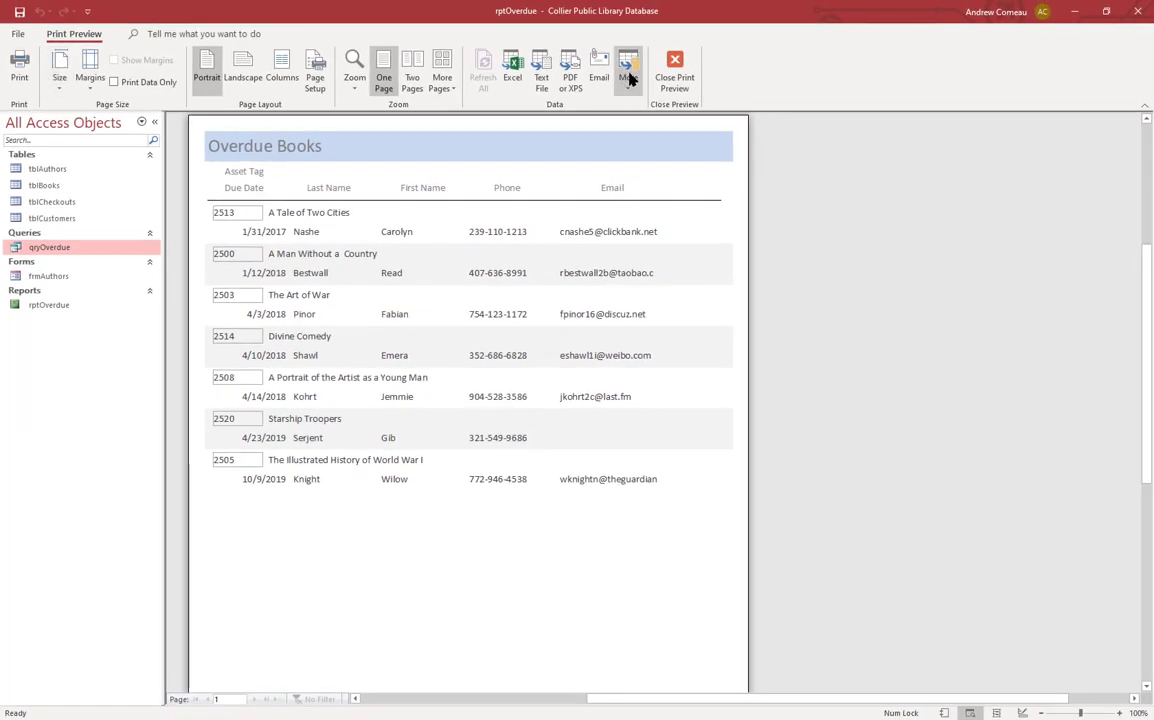
key("F4")
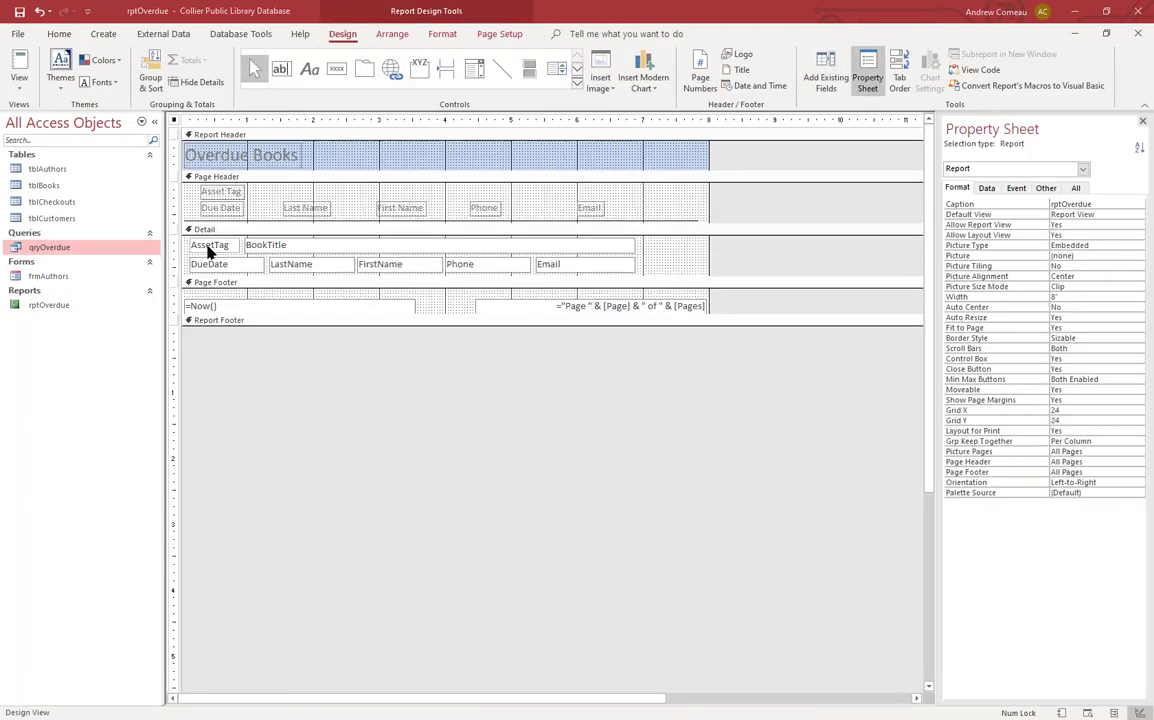
left_click(208, 246)
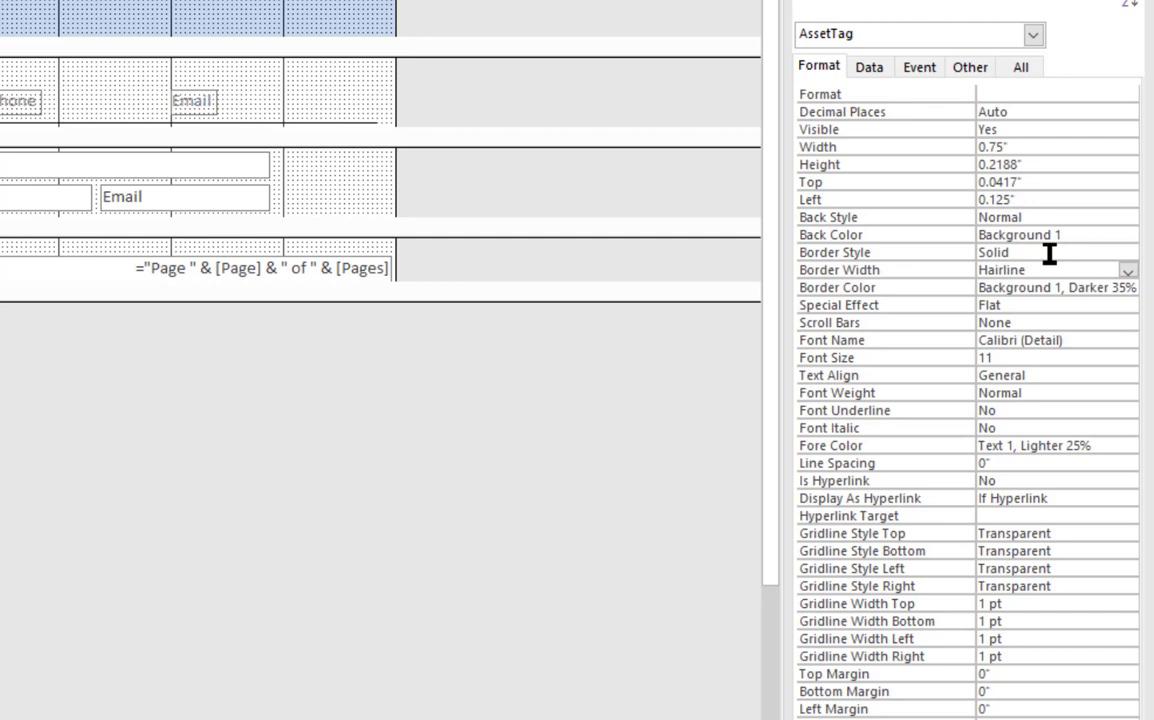
left_click(1100, 256)
left_click(1128, 255)
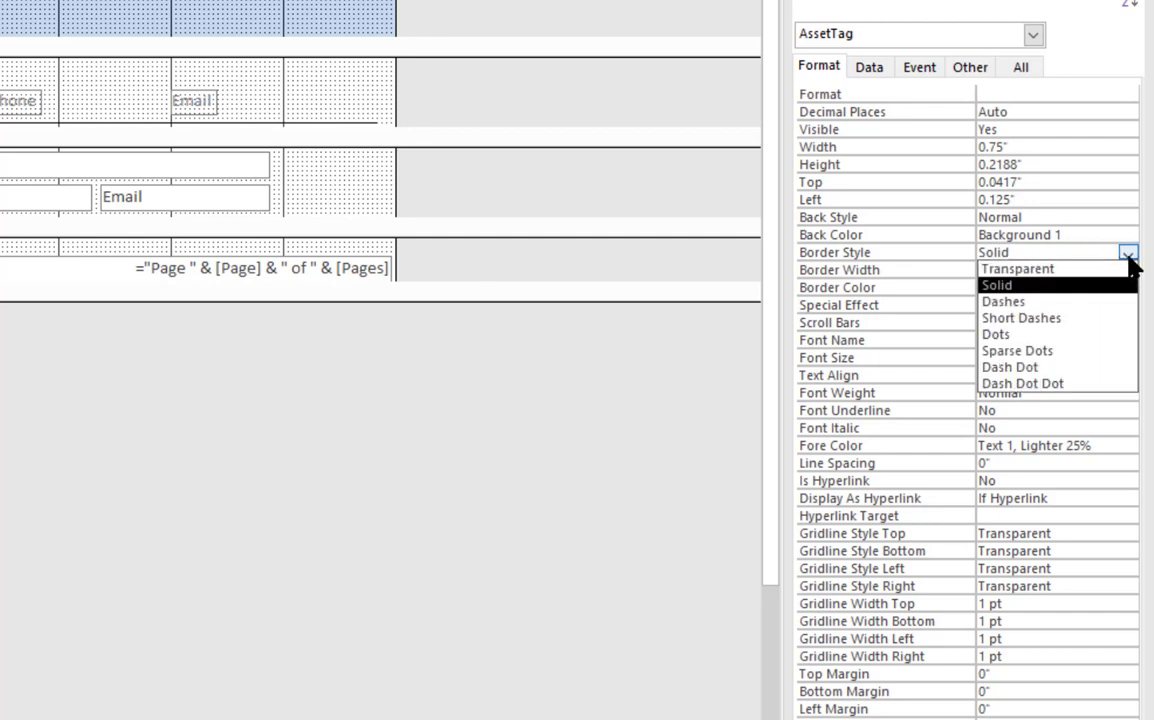
left_click(1062, 269)
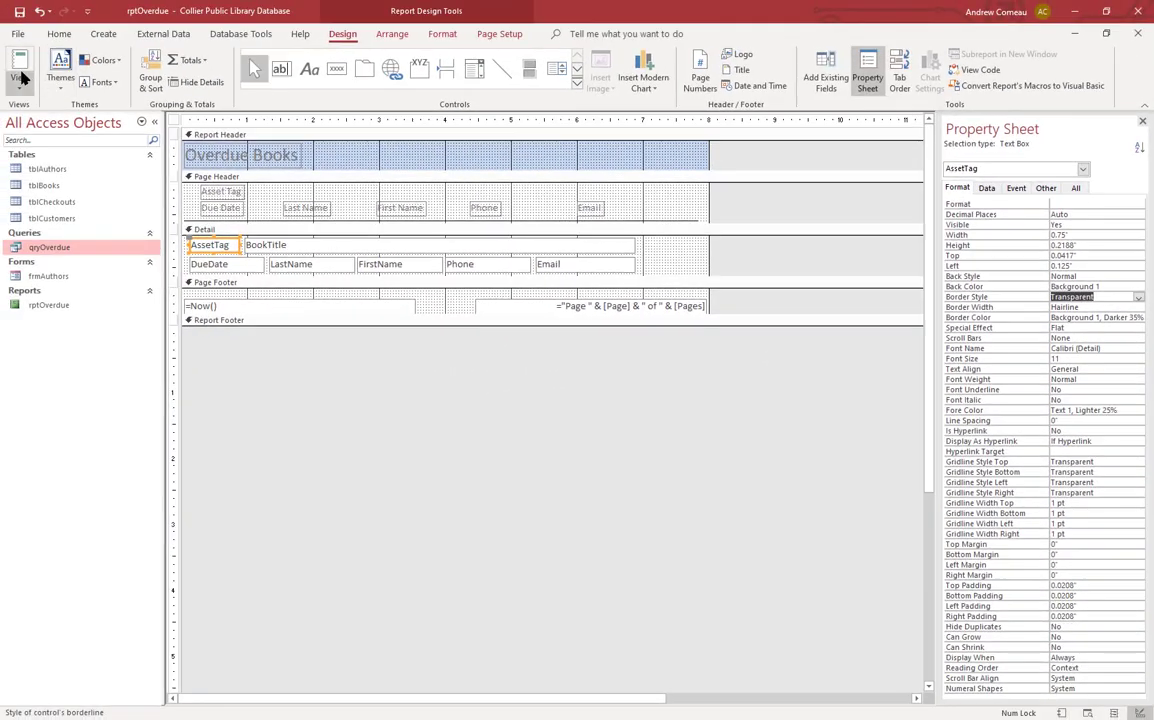
Step: View the report's output in Report View and return to Design View
left_click(21, 77)
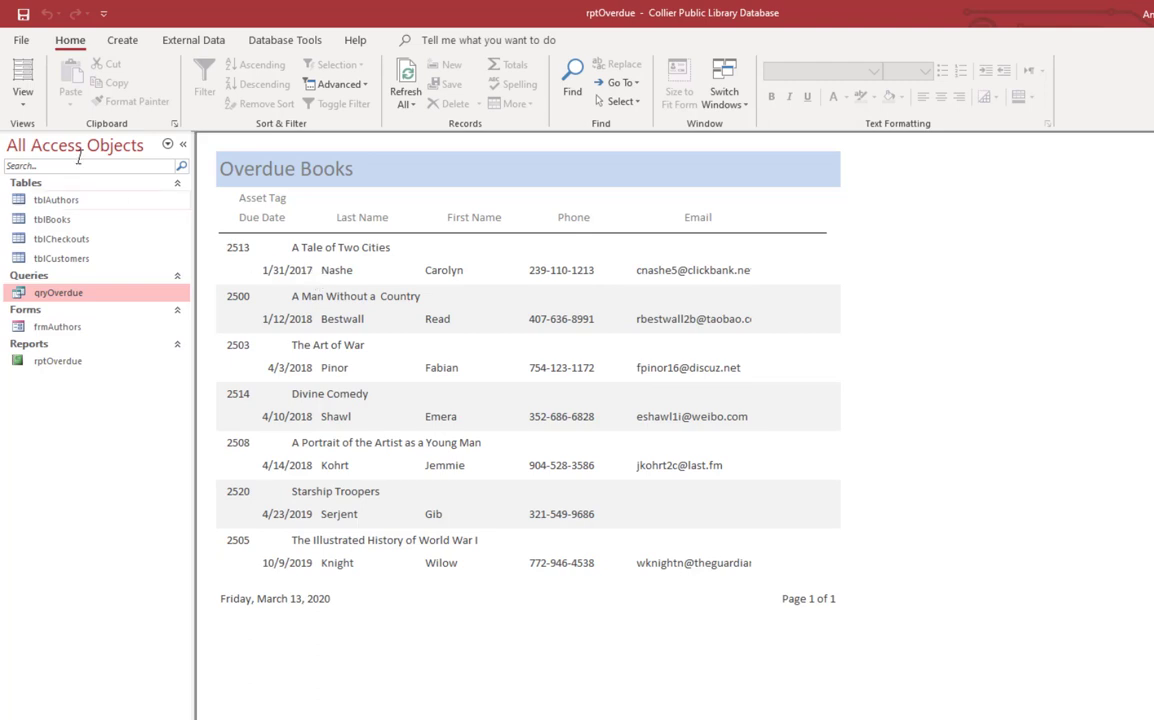
left_click(22, 98)
left_click(70, 254)
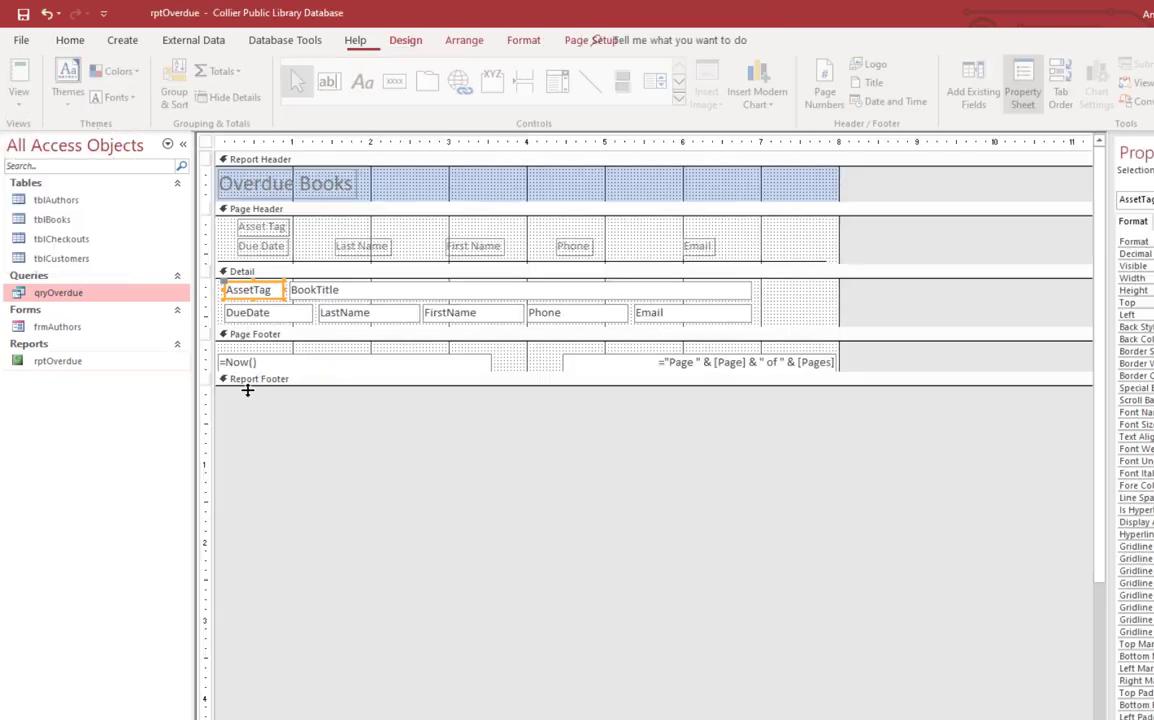
Step: Left-align the text of the DueDate, LastName, FirstName, Phone and Email fields in the Detail section
left_click(255, 314)
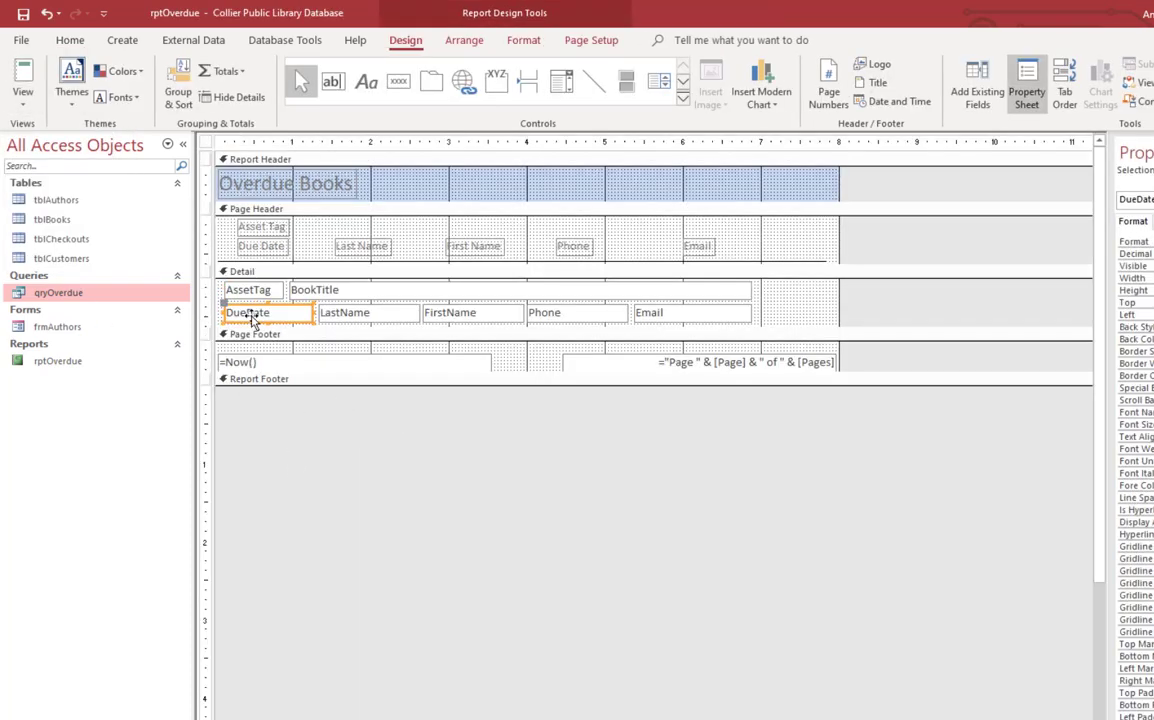
left_click(526, 42)
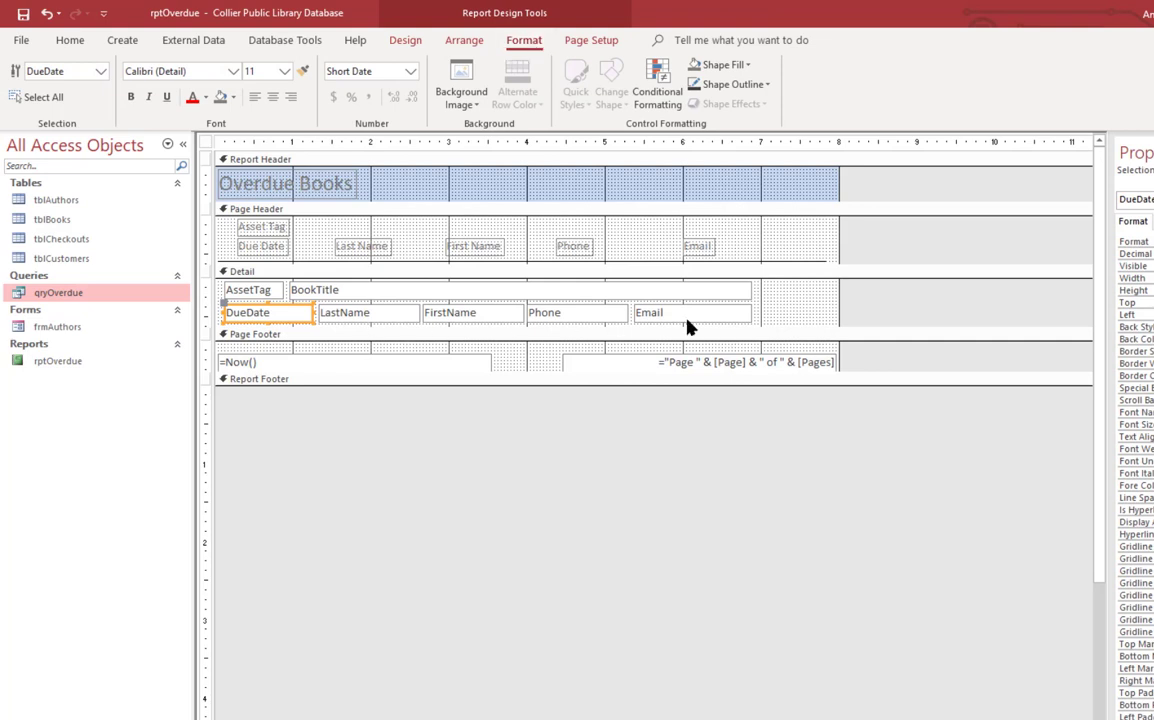
left_click_drag(783, 322, 254, 320)
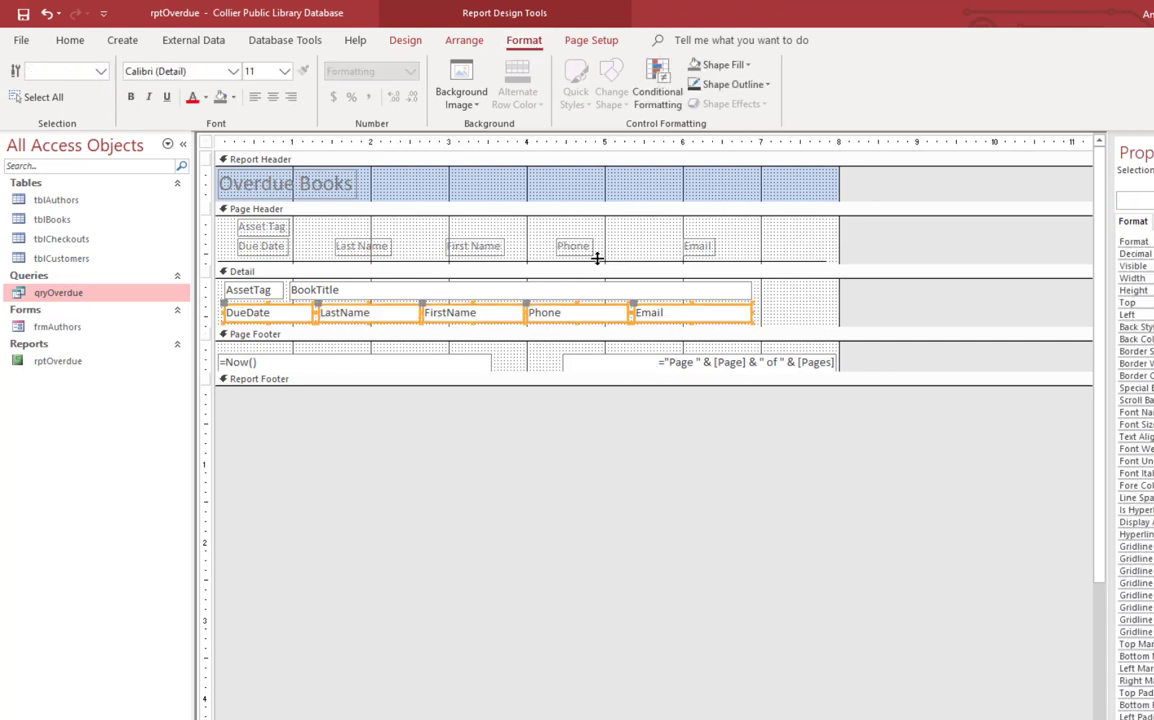
left_click(254, 100)
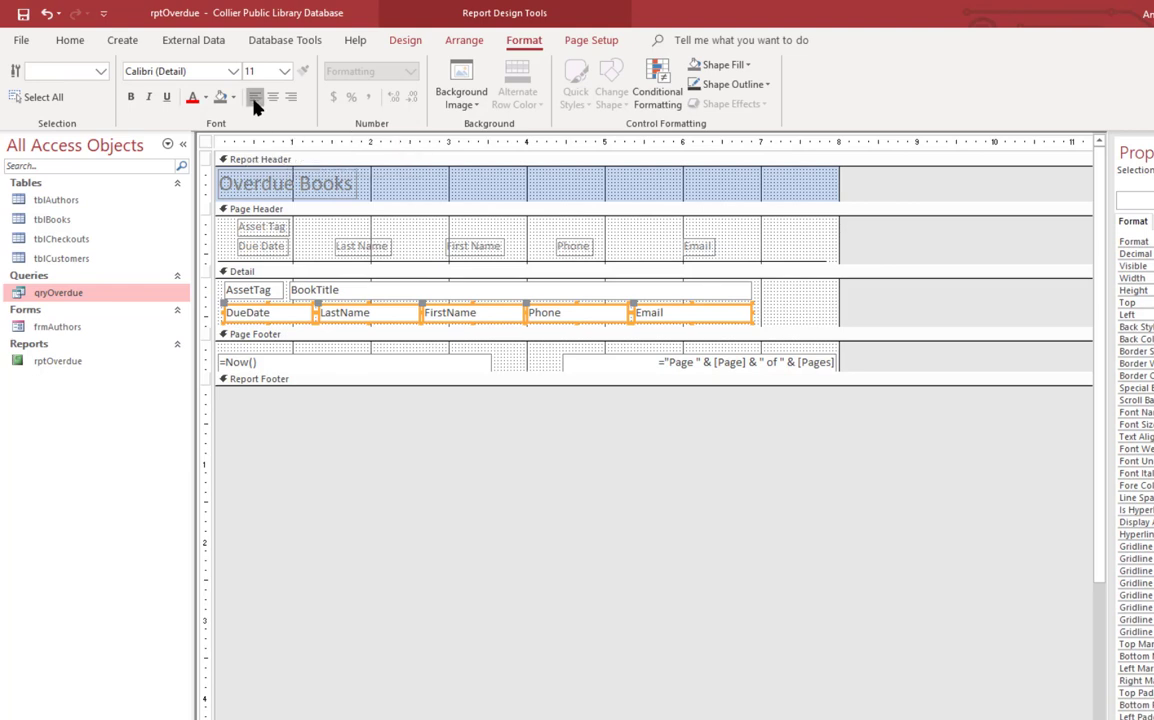
left_click(336, 443)
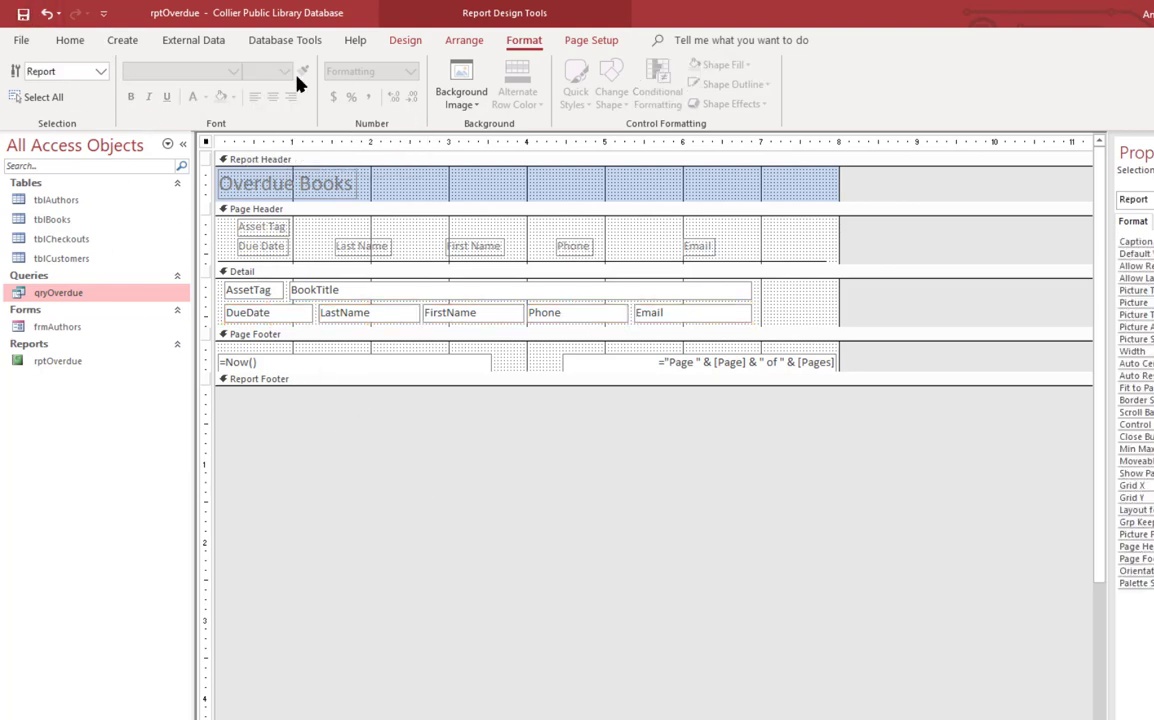
Step: Review the left-aligned fields in Print Preview and close the preview
left_click(405, 40)
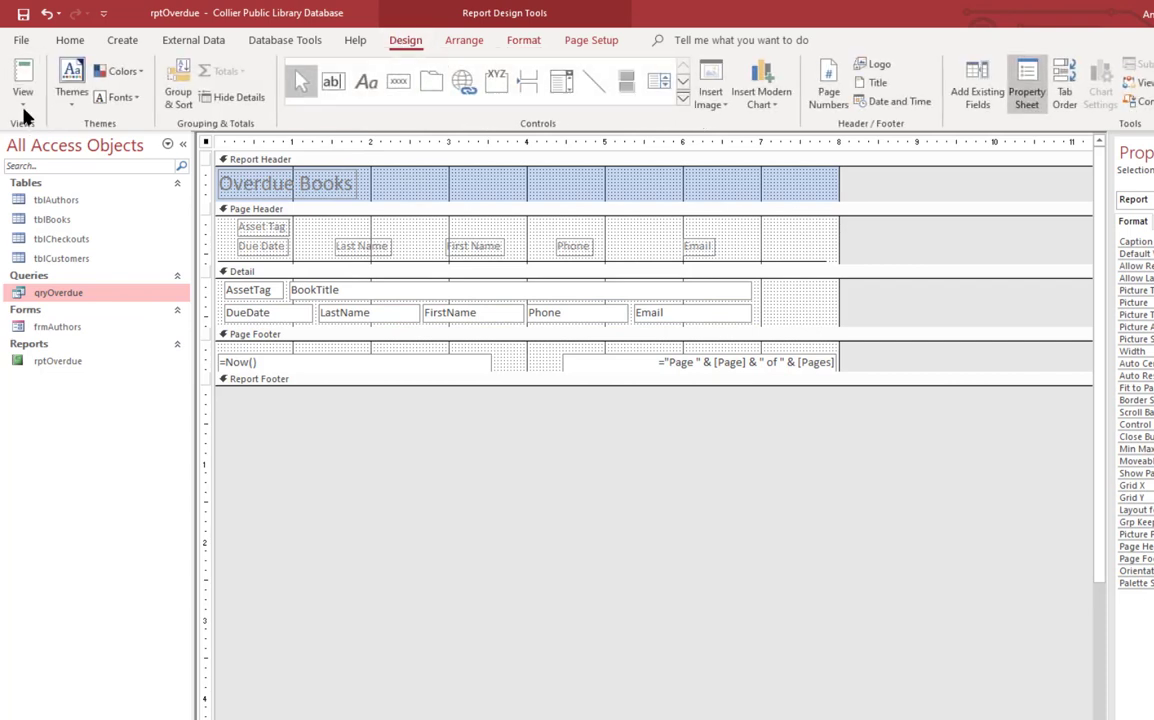
left_click(23, 100)
left_click(88, 178)
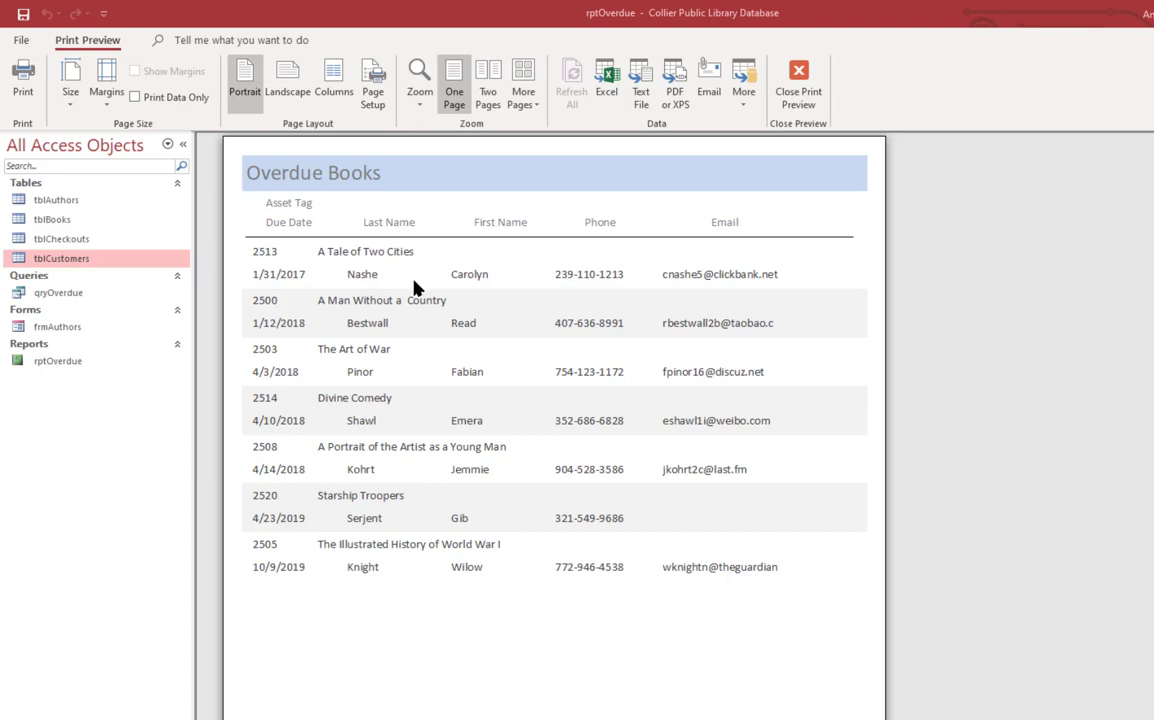
left_click(800, 84)
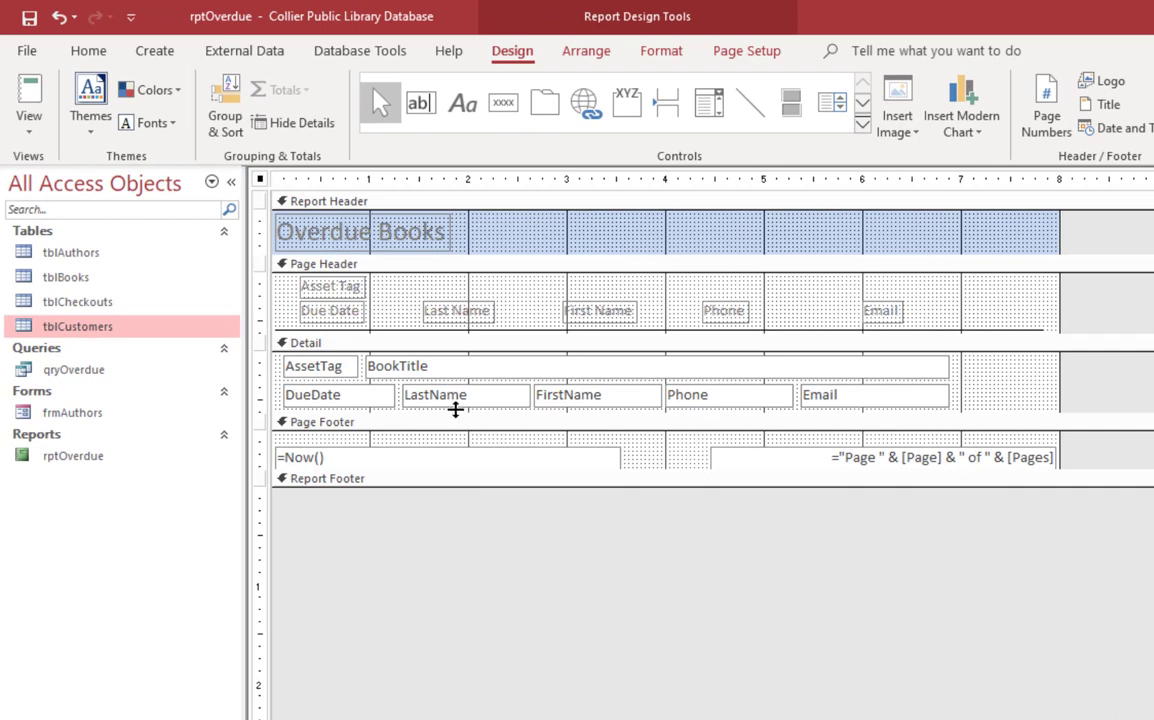
Step: Delete the FirstName field with its label and widen the LastName text box to about 1.92 inches
left_click(597, 397)
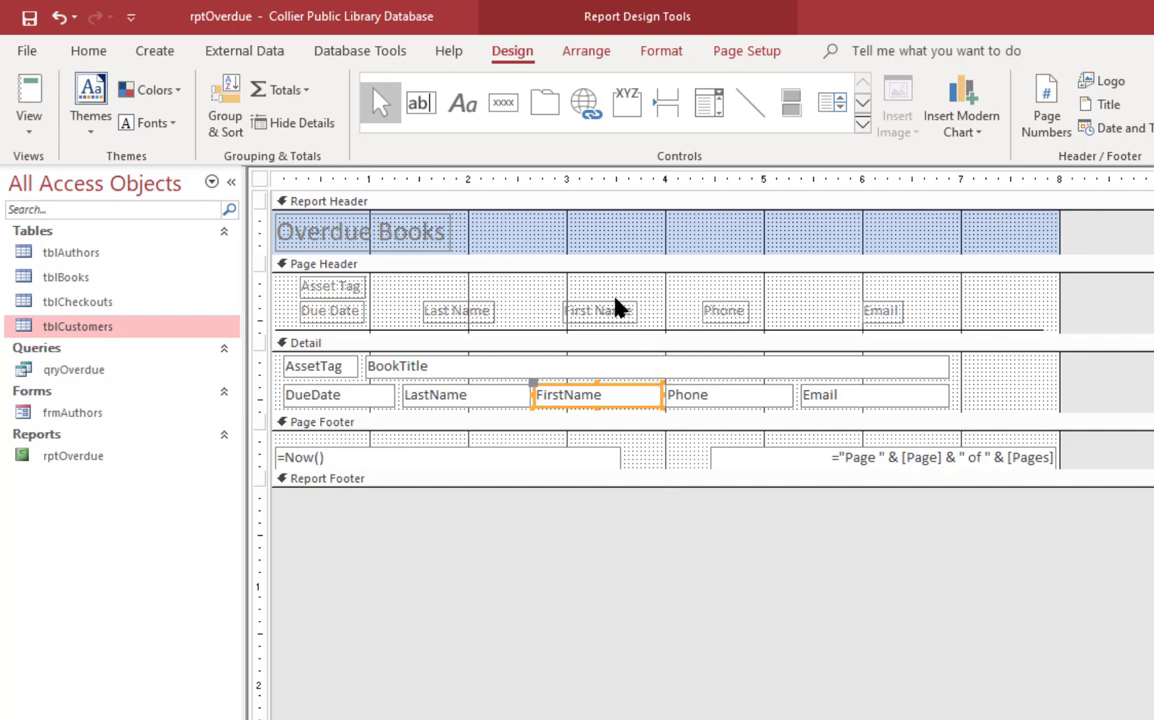
key("Delete")
left_click(522, 395)
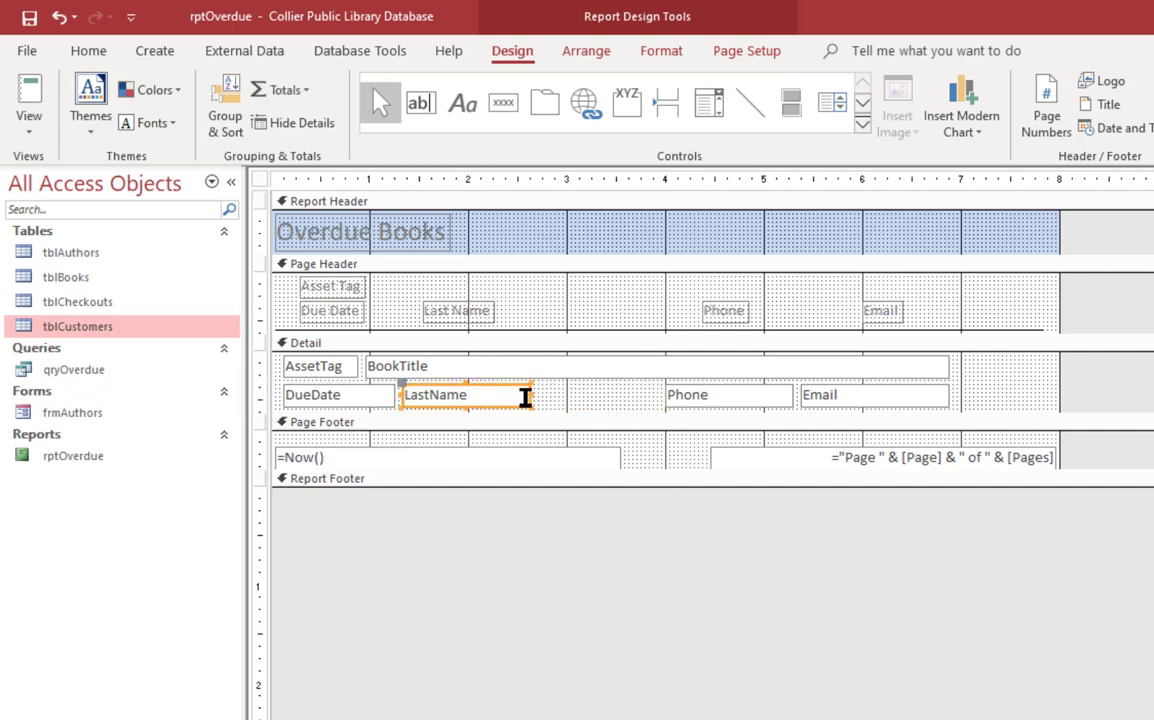
left_click_drag(527, 395, 592, 396)
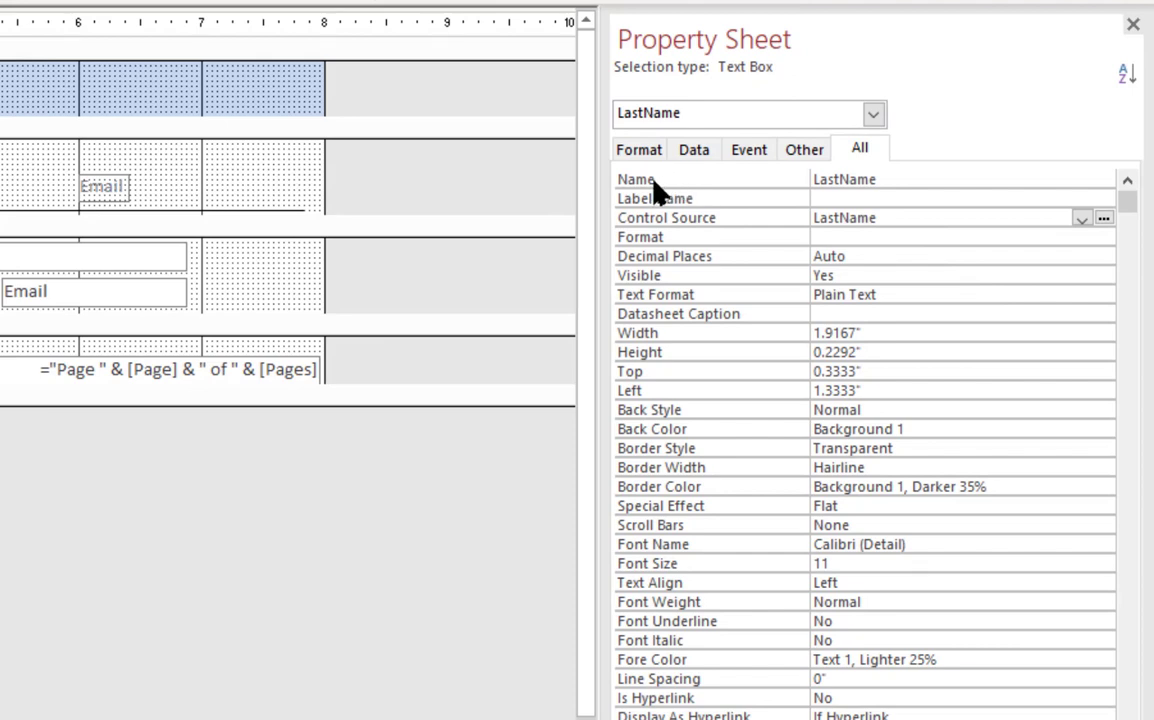
Step: Open the Expression Builder for the LastName text box's Control Source and clear the existing expression
left_click(935, 222)
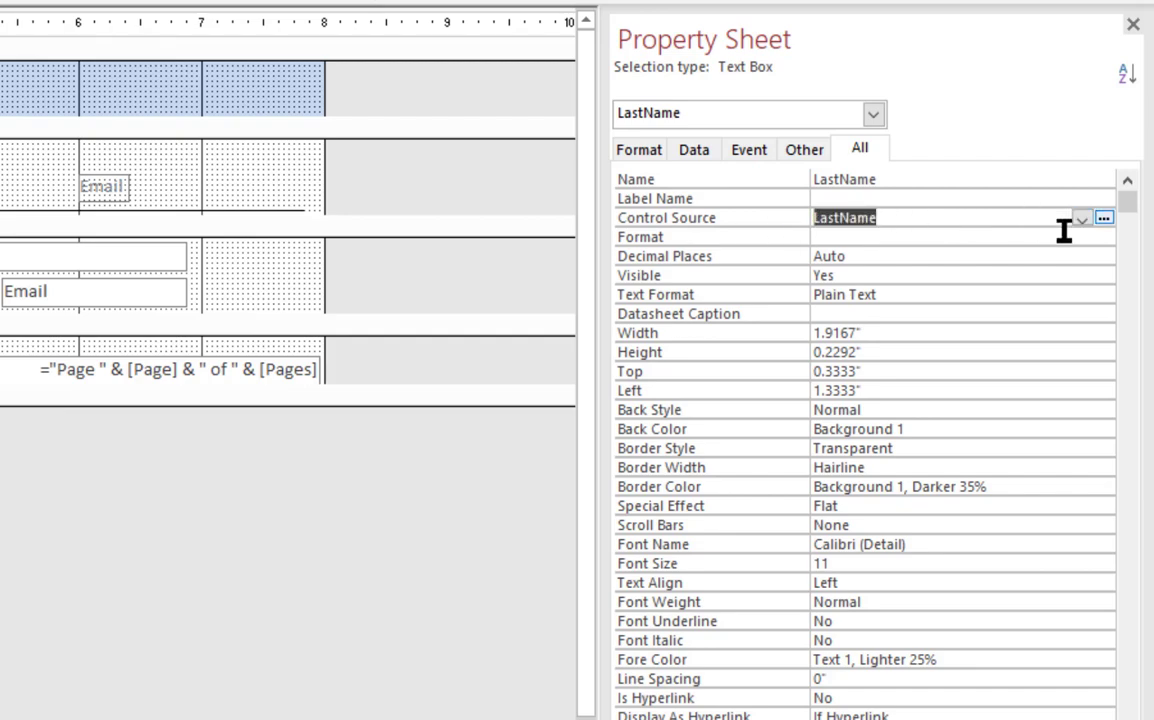
left_click(1105, 220)
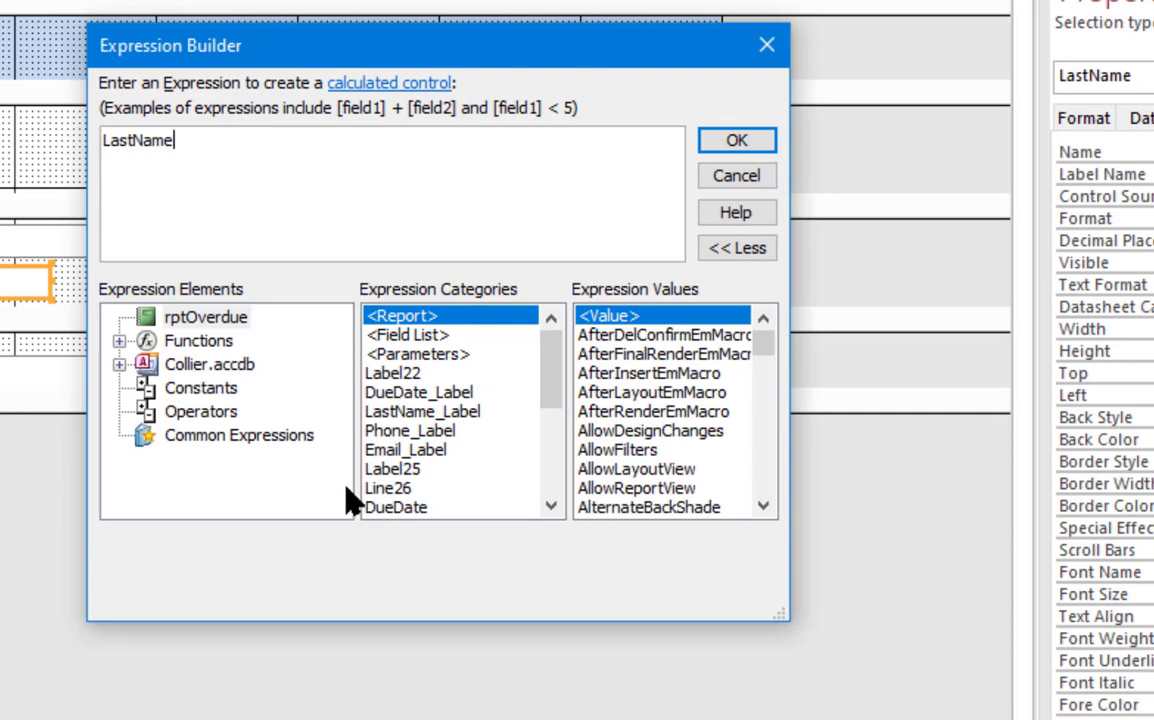
left_click(206, 320)
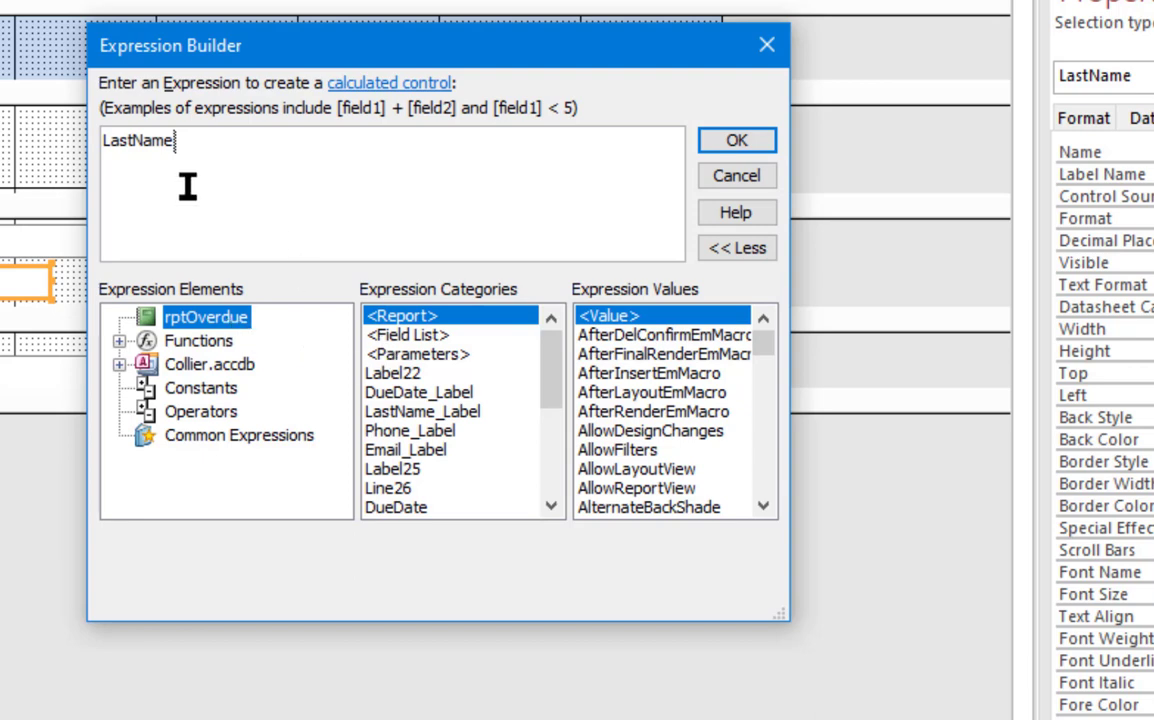
double_click(222, 132)
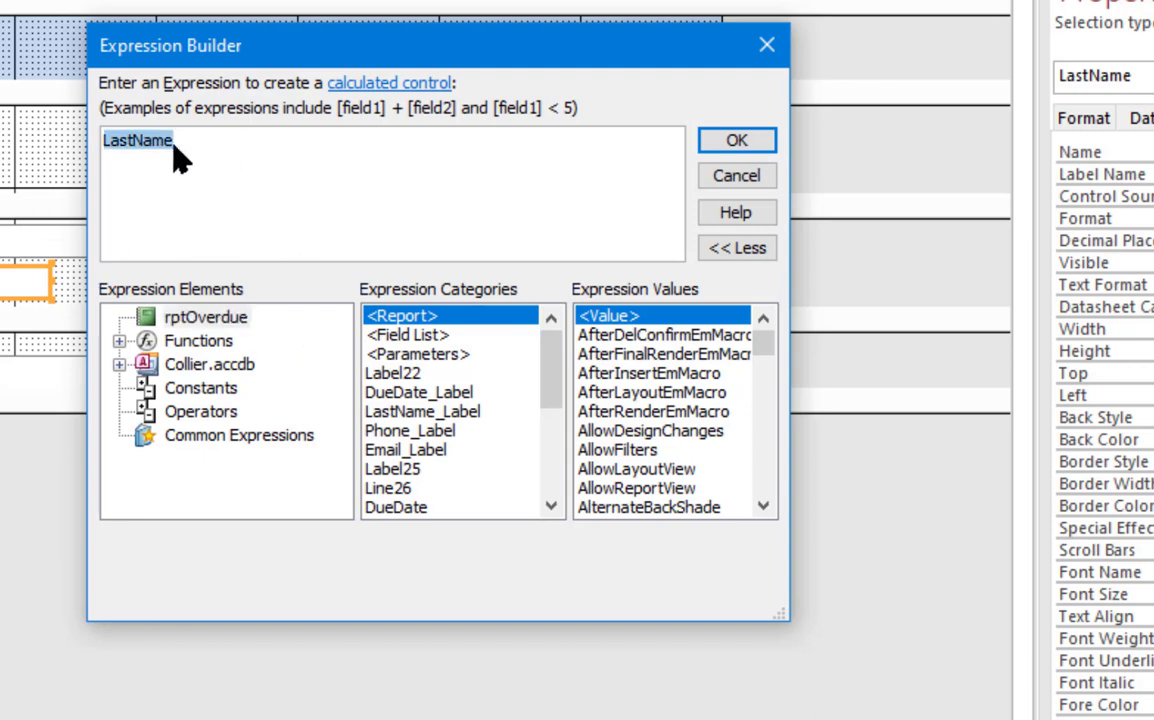
key("Delete")
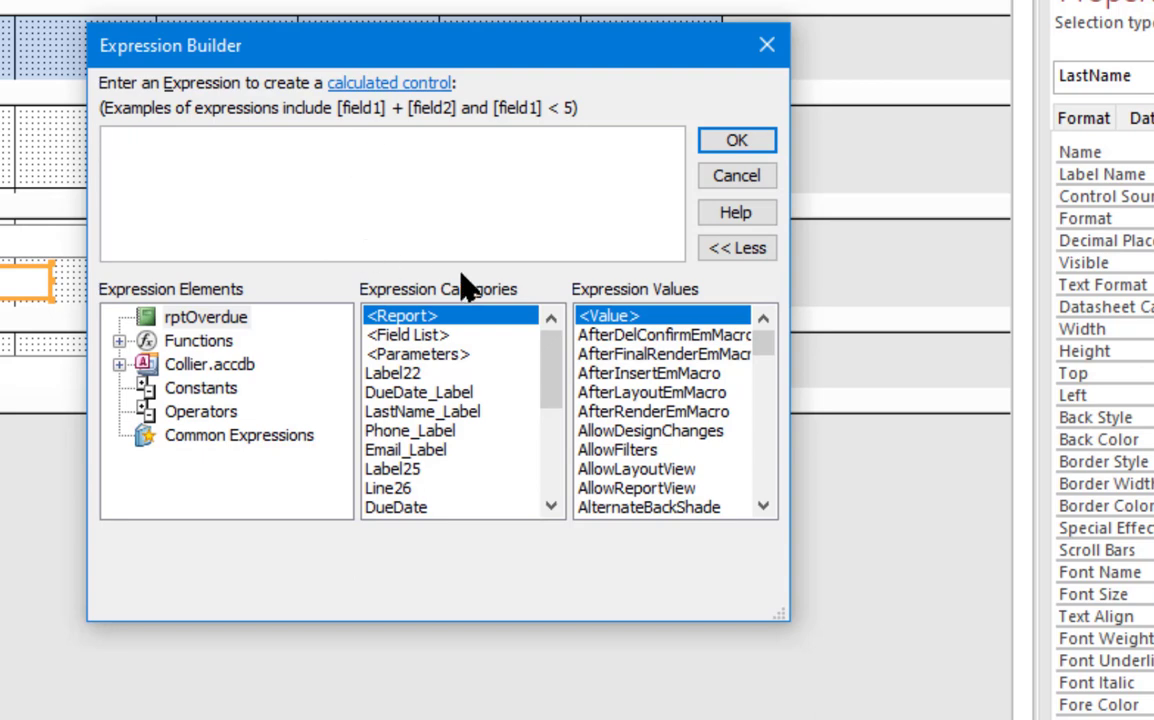
Step: Build the expression [LastName] & ", " & [FirstName] from the report's field list and accept it as the Control Source
left_click(425, 342)
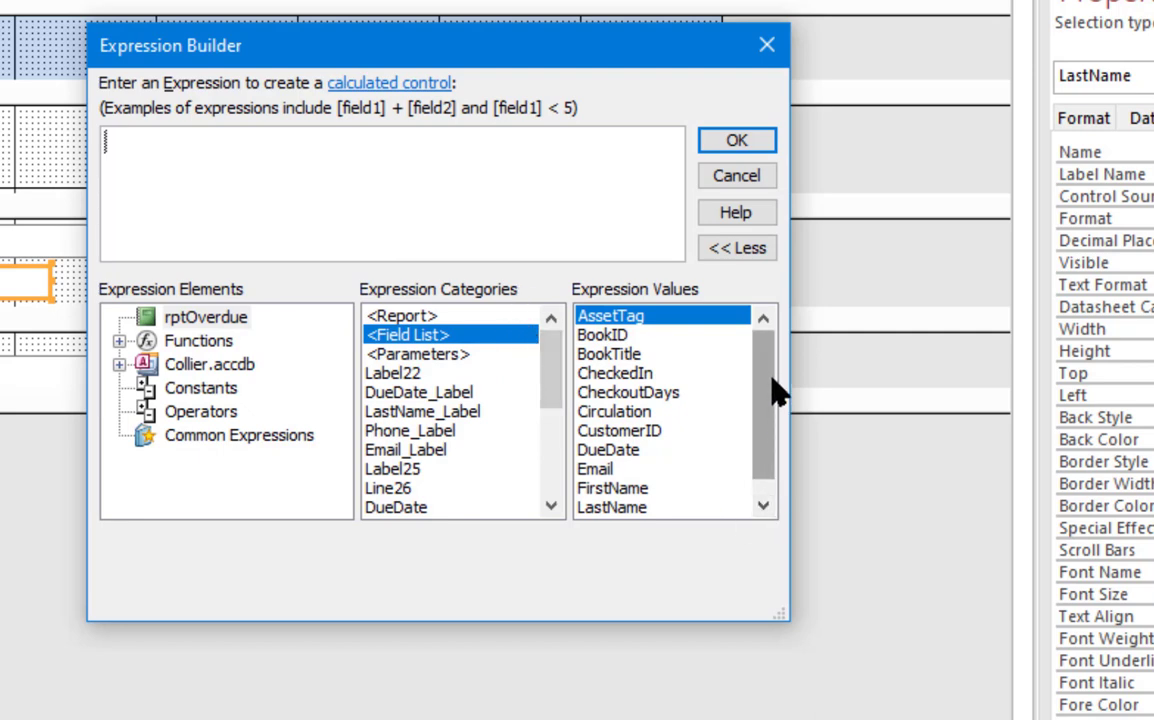
left_click_drag(775, 400, 726, 625)
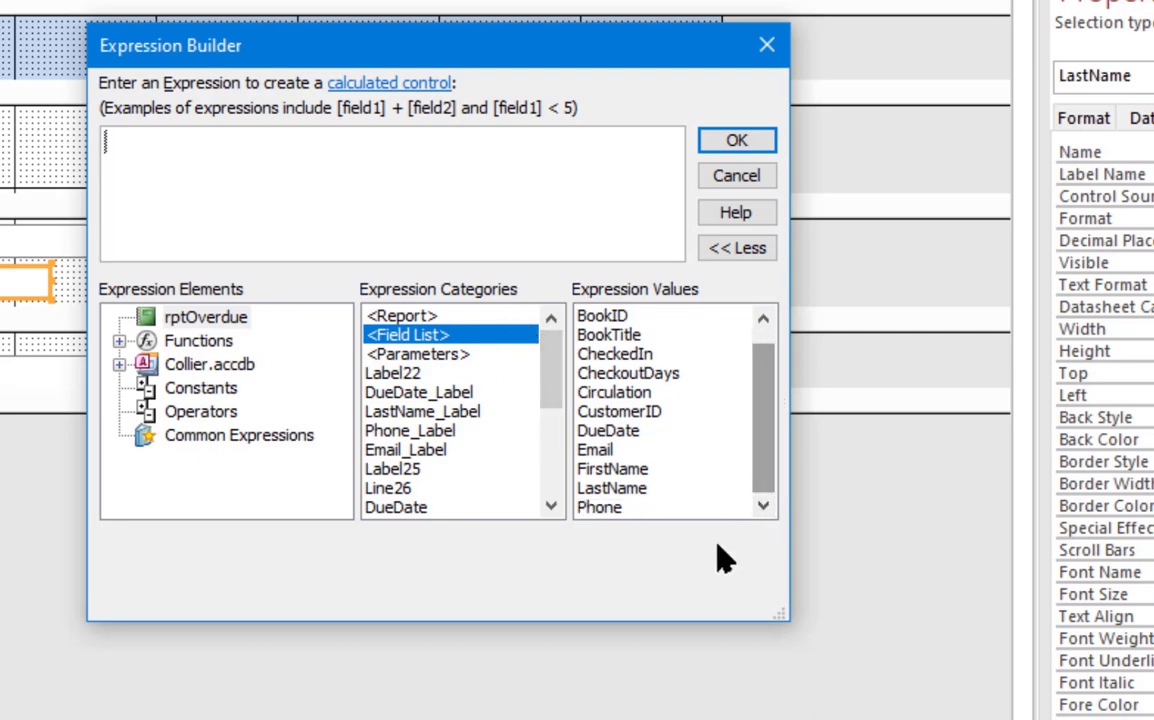
double_click(641, 489)
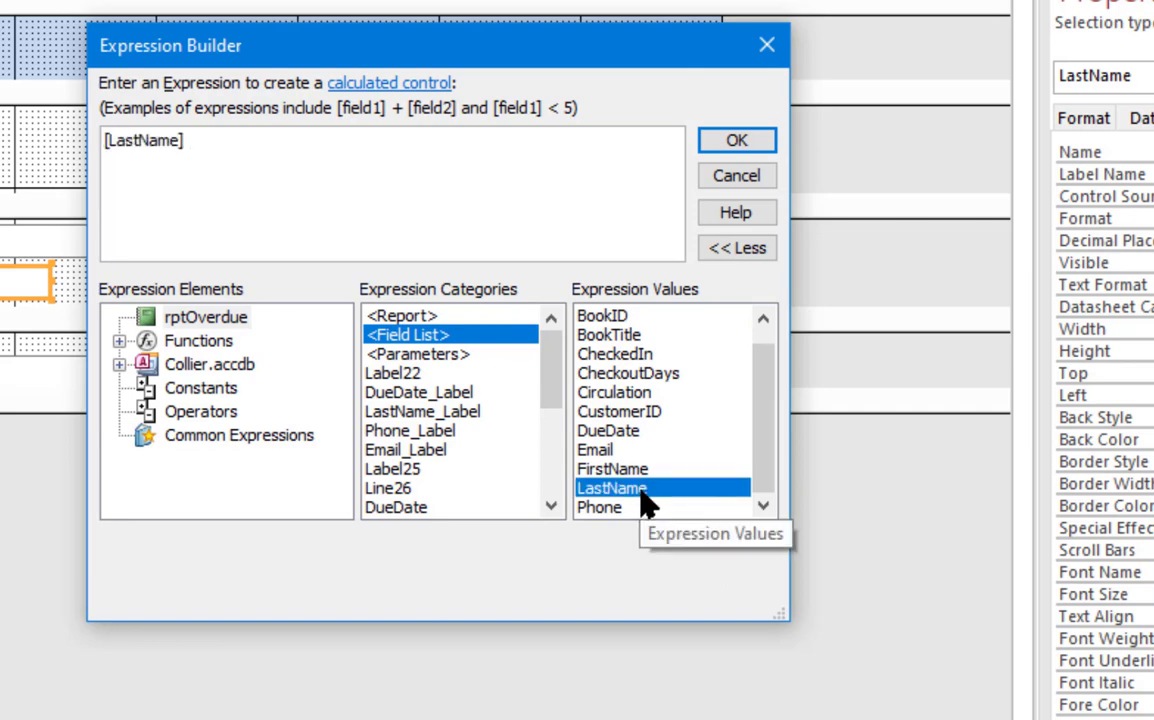
type("& \"")
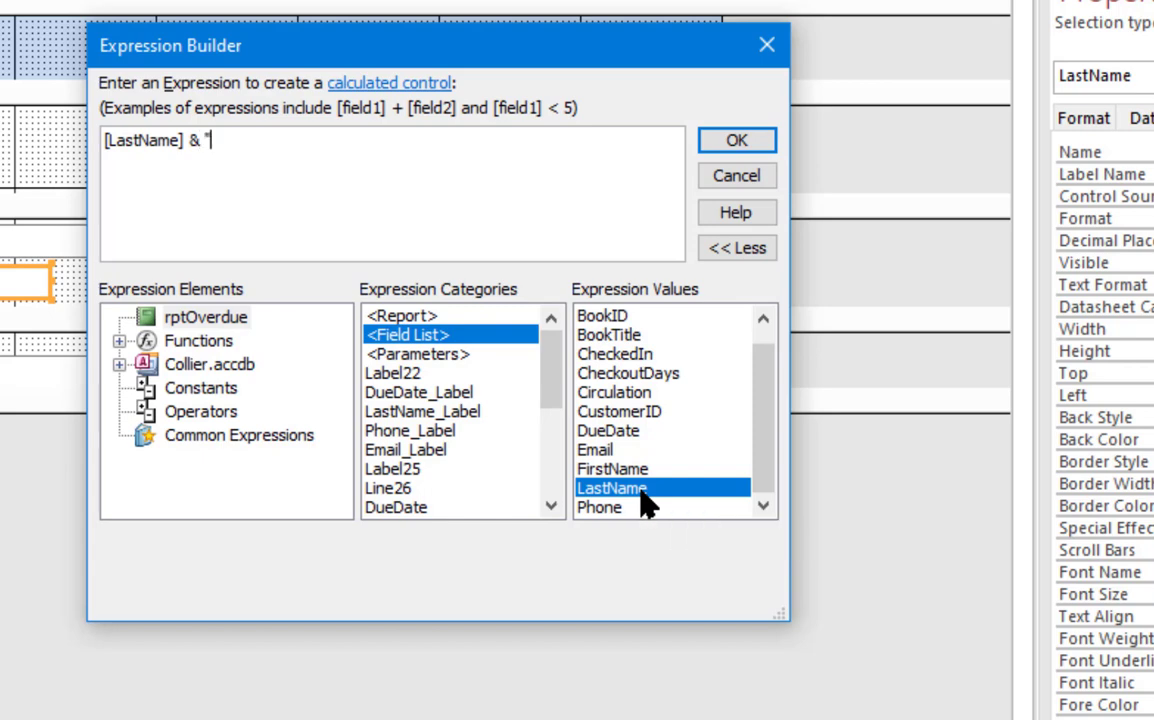
type(", \" &")
double_click(626, 469)
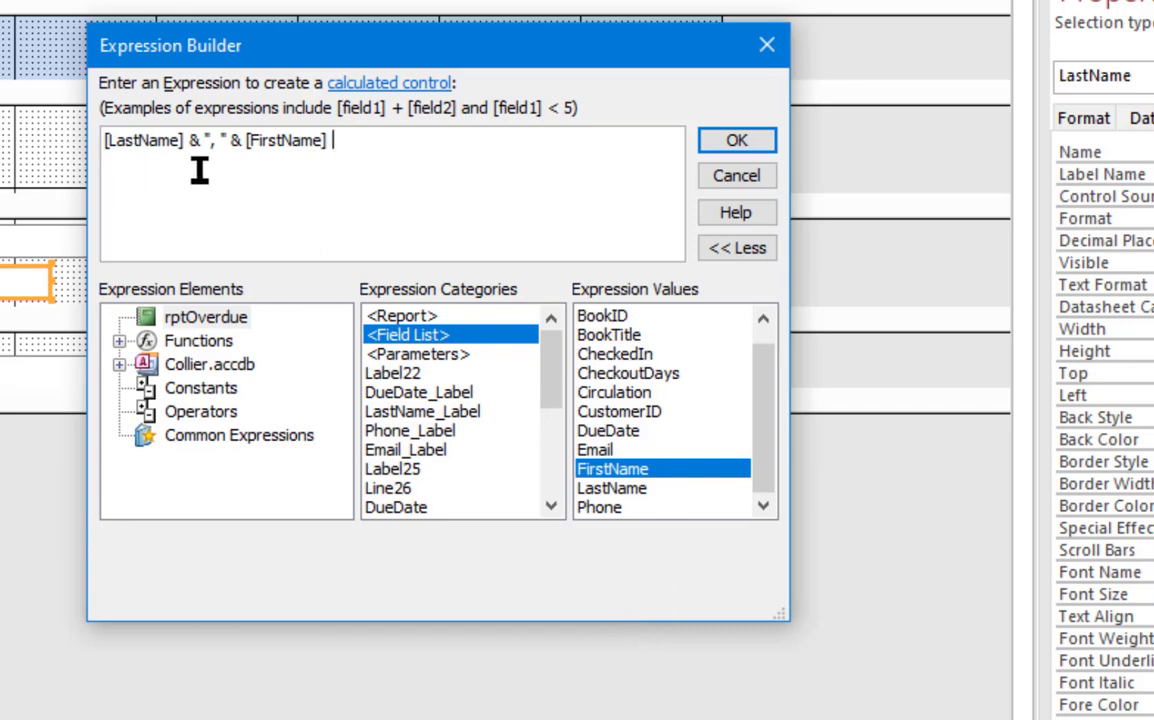
left_click(745, 145)
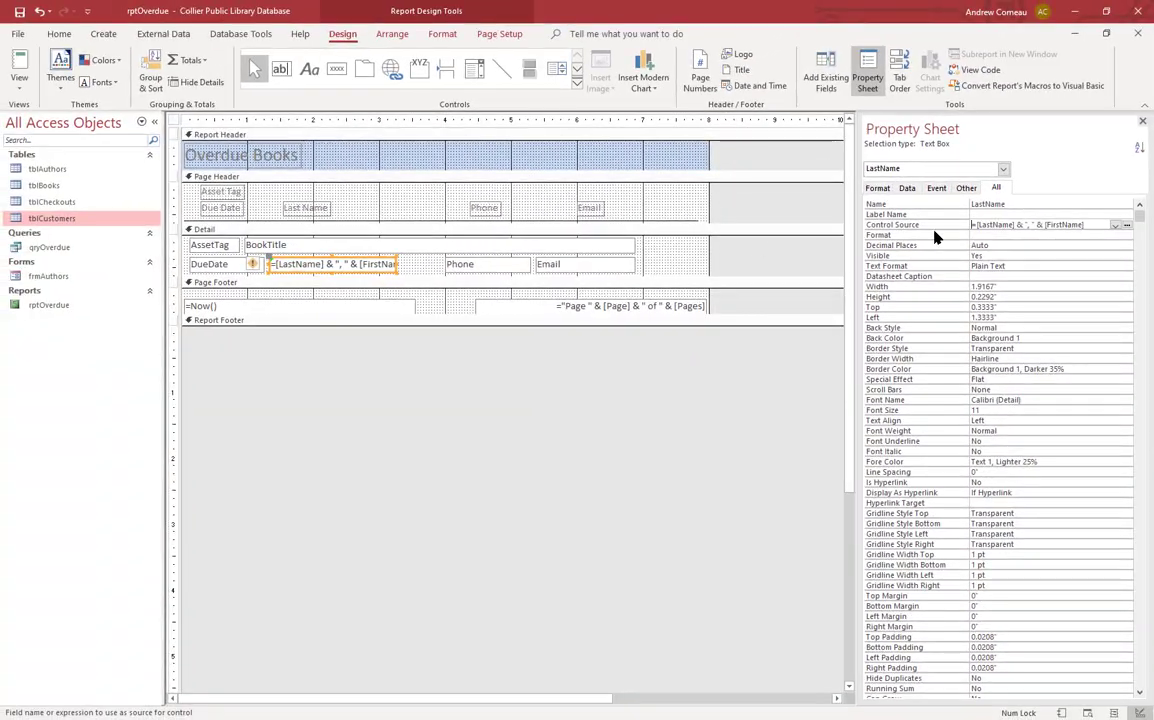
Step: Inspect the error indicator's details on the combined name text box and dismiss them
left_click(1074, 233)
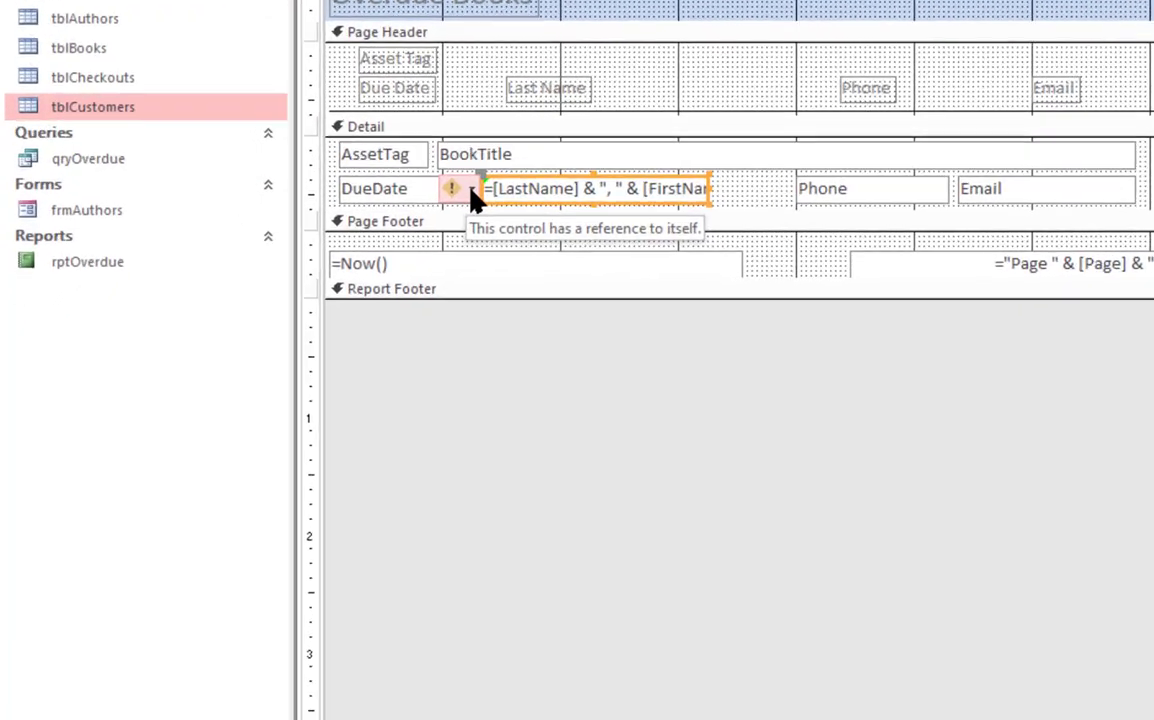
left_click(253, 263)
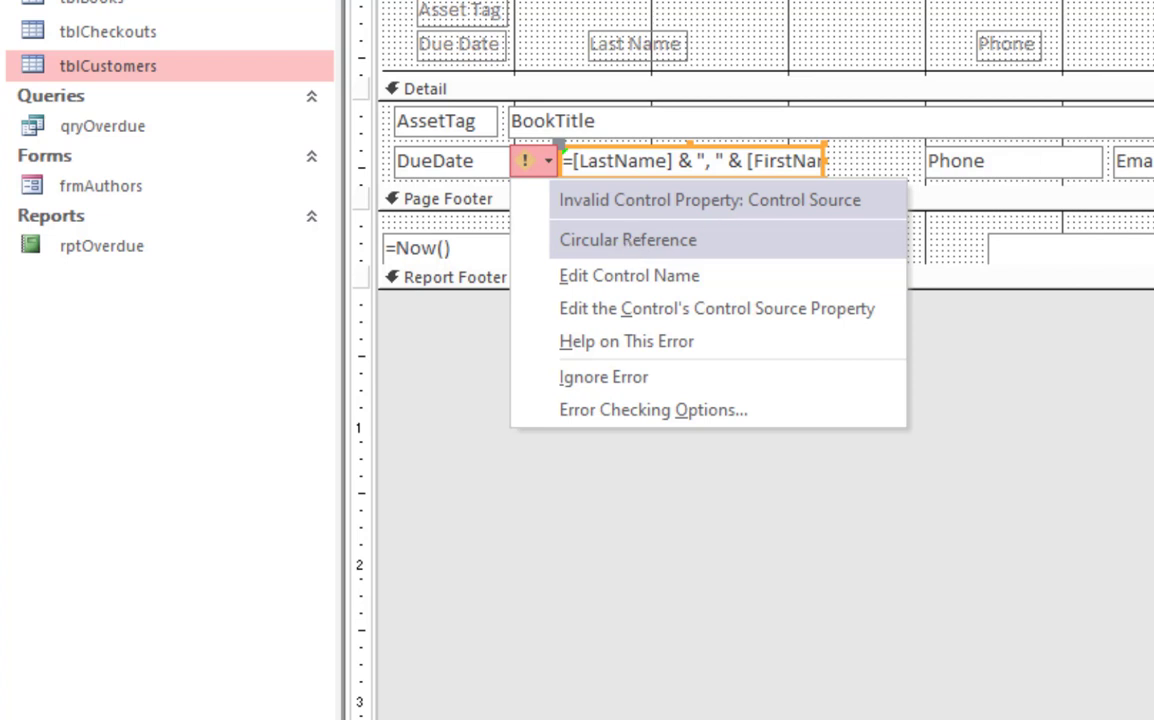
key("Escape")
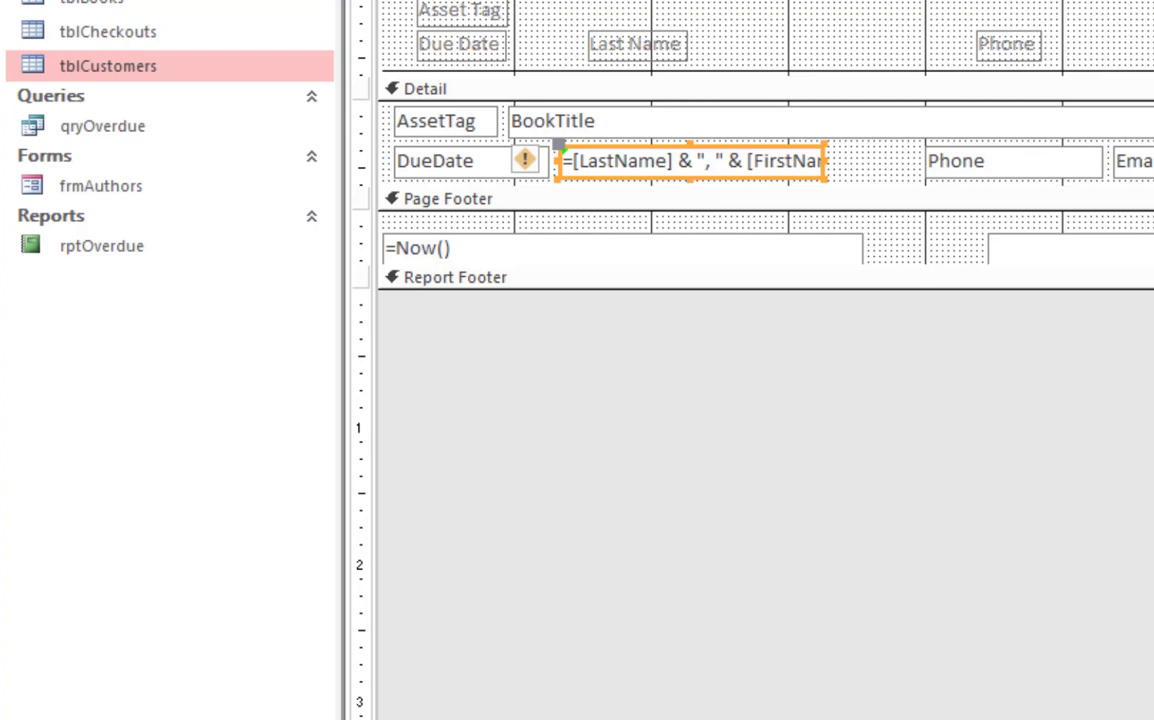
Step: Check the combined name values in Report View and return to Design View
key("ctrl+period")
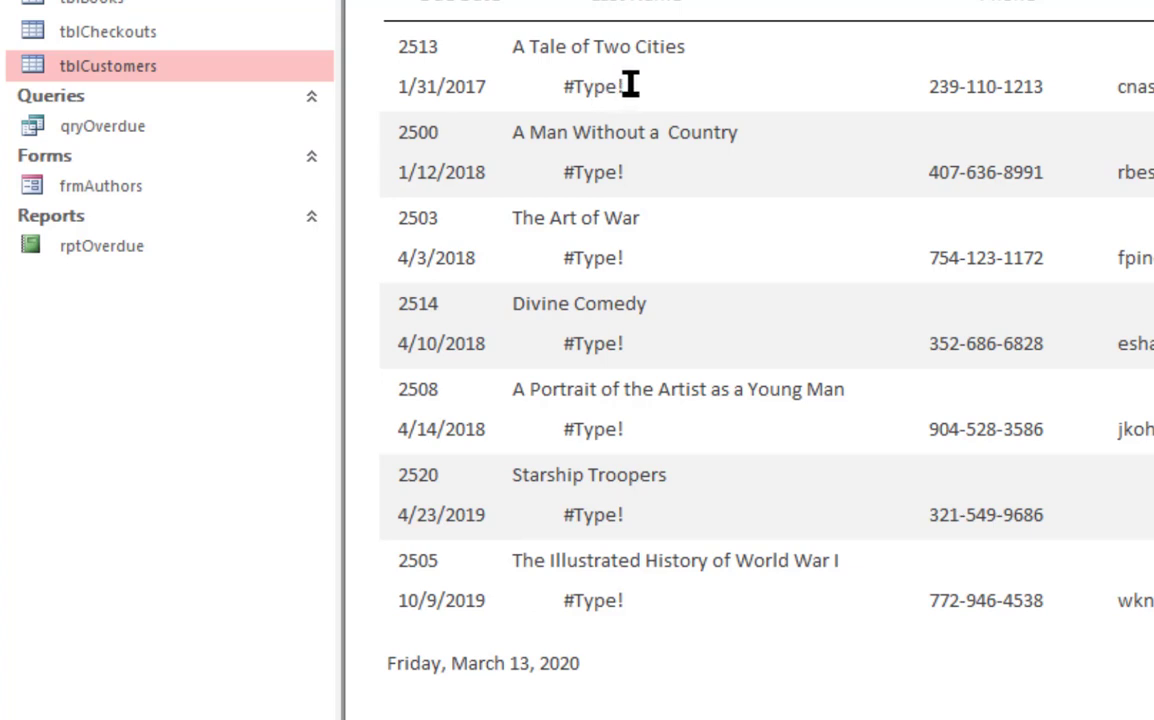
left_click(575, 86)
right_click(222, 62)
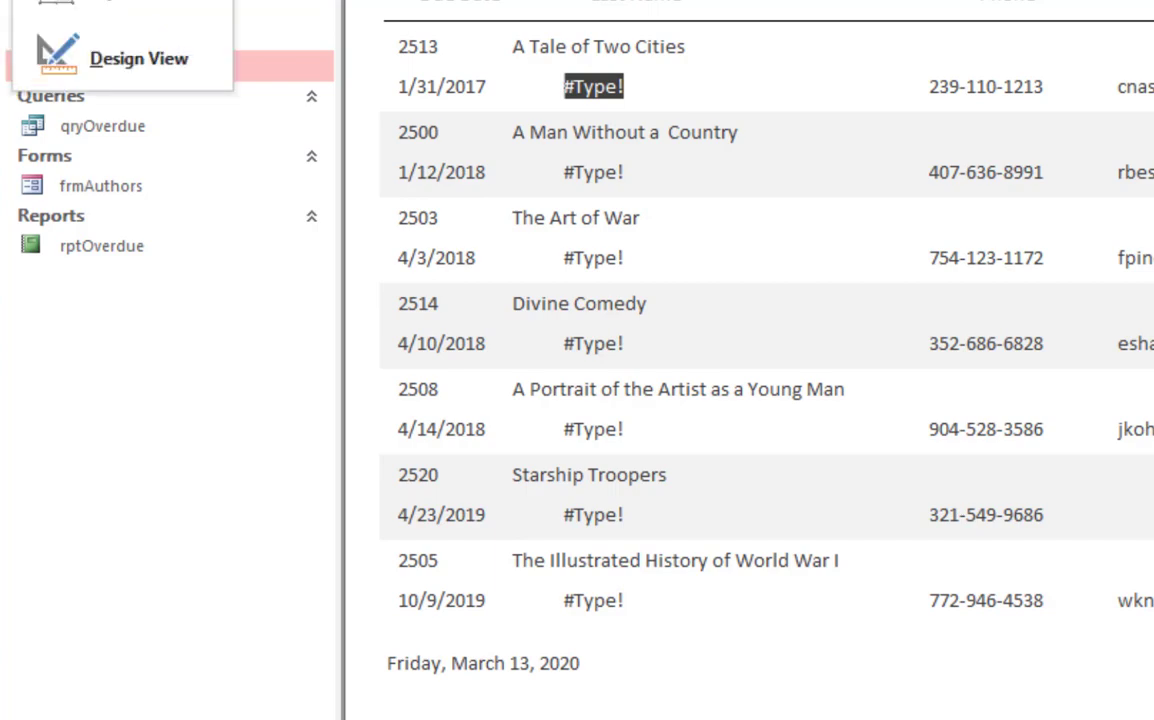
left_click(140, 58)
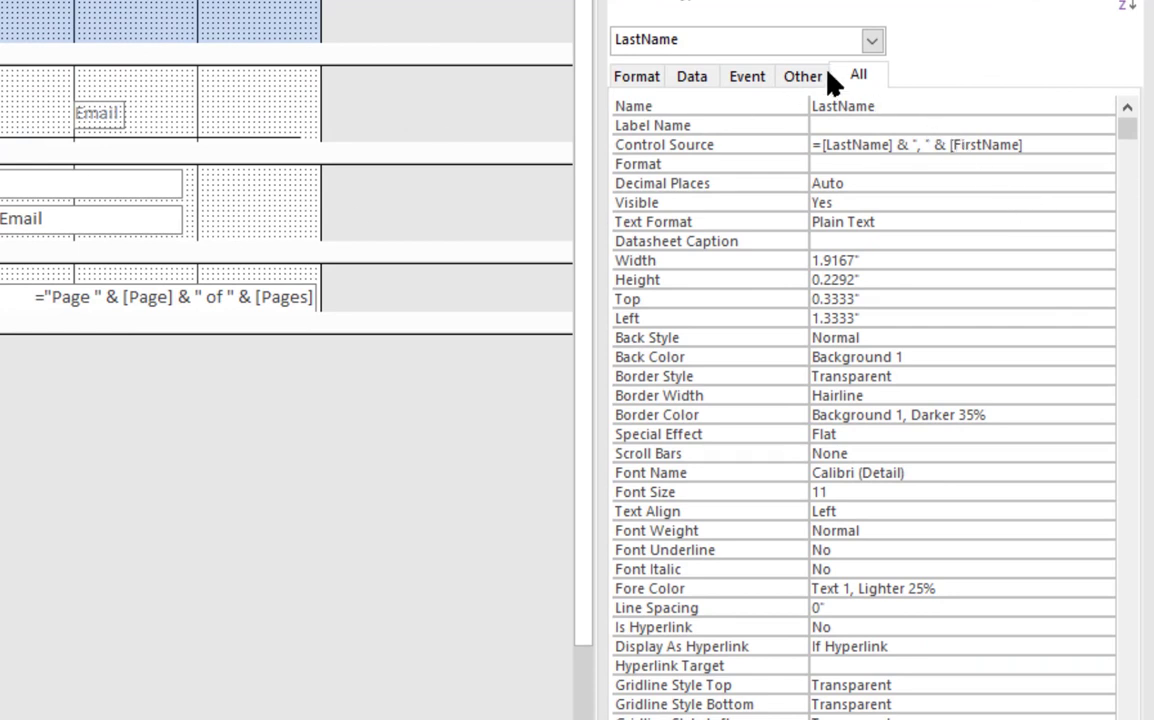
Step: Rename the combined name text box to FullName
left_click_drag(907, 108, 699, 103)
type("FullName")
key("Return")
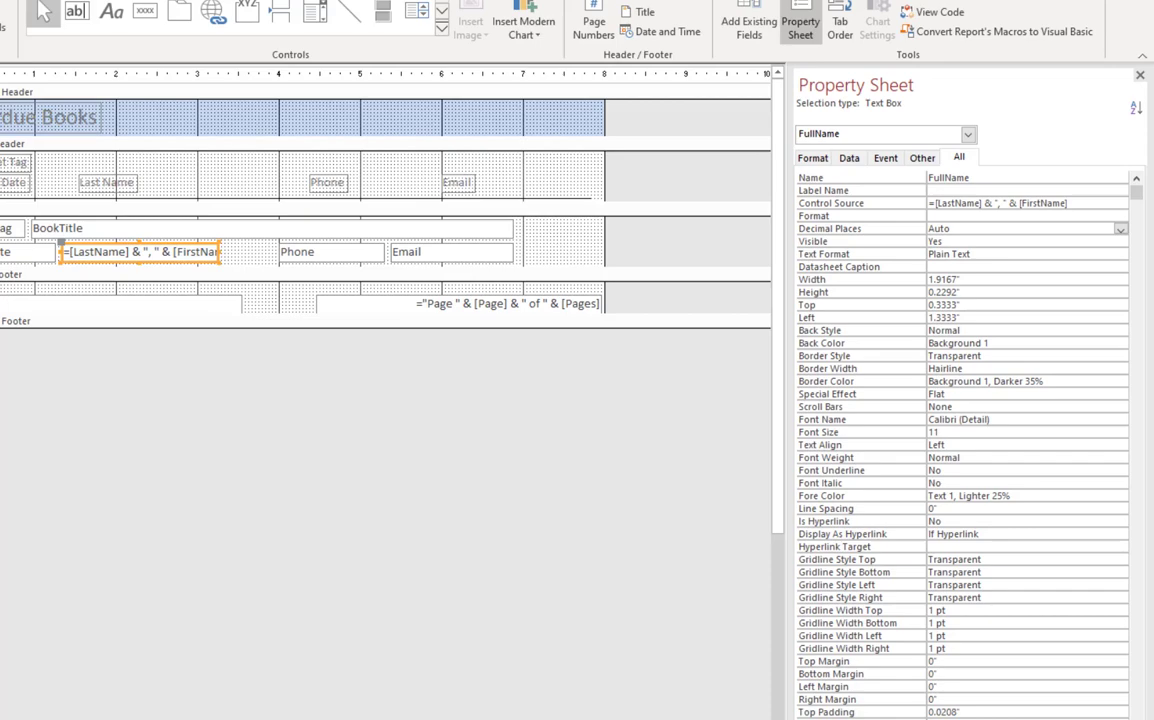
Step: Check the FullName output in Print Preview and close the preview
left_click(19, 86)
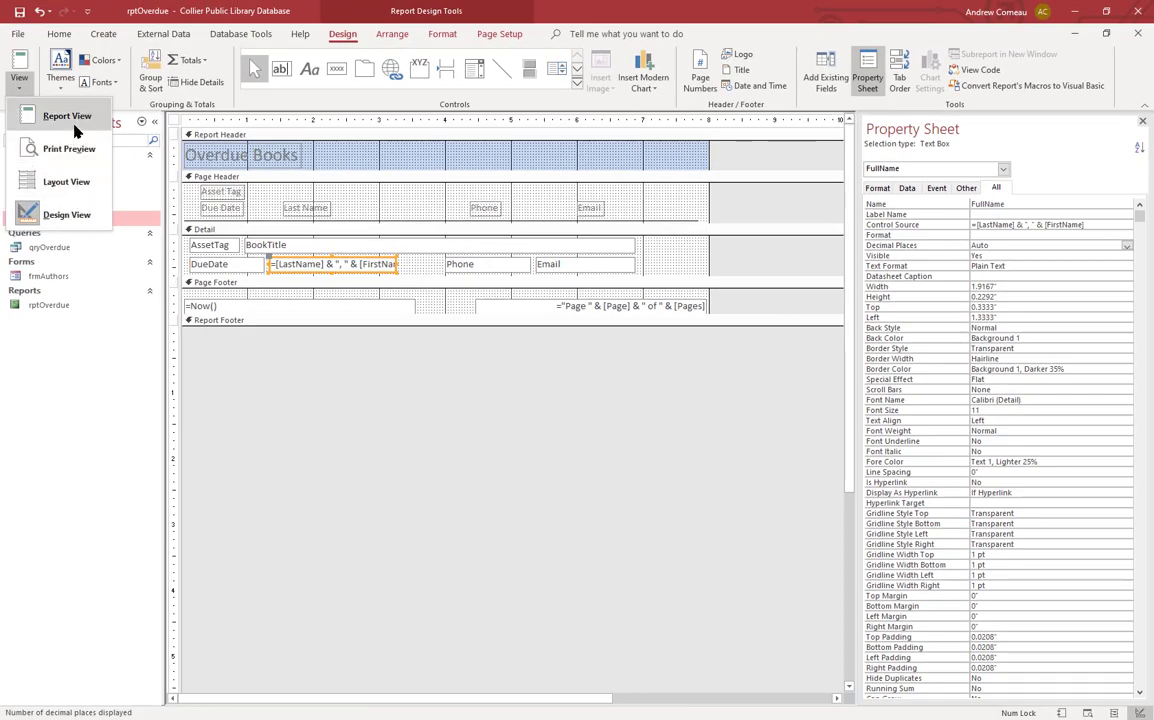
left_click(67, 149)
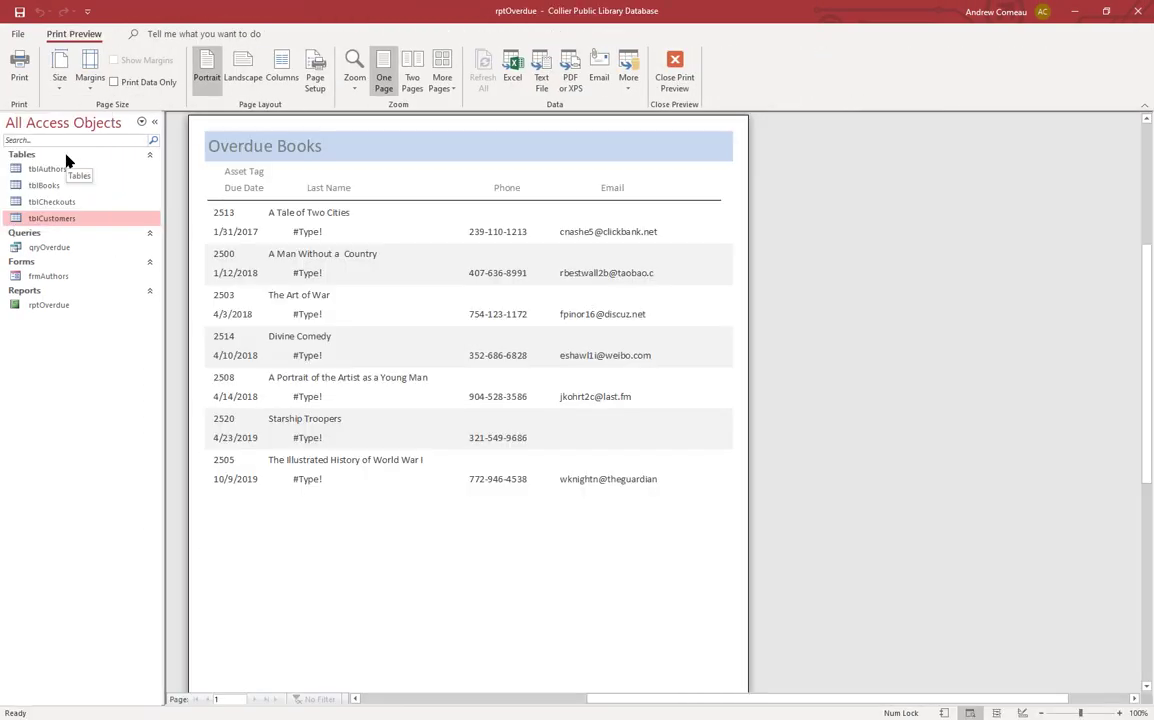
left_click(673, 74)
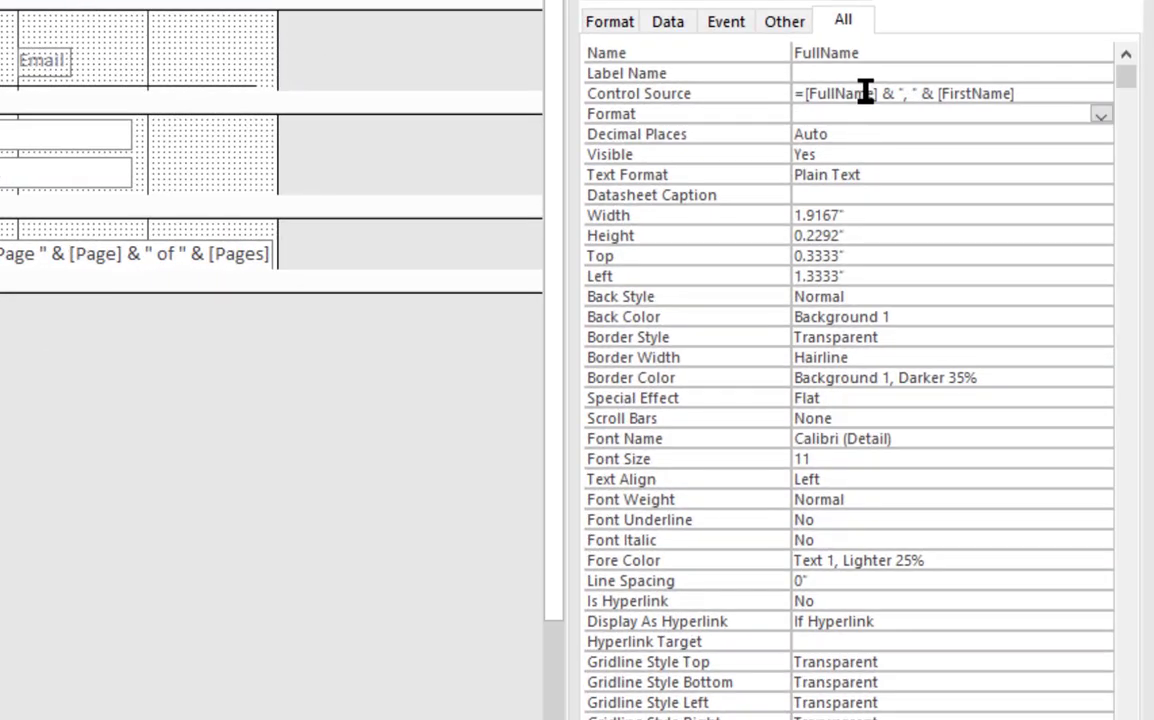
Step: Correct the first field reference in FullName's Control Source so the expression is =[LastName] & ", " & [FirstName]
left_click(832, 93)
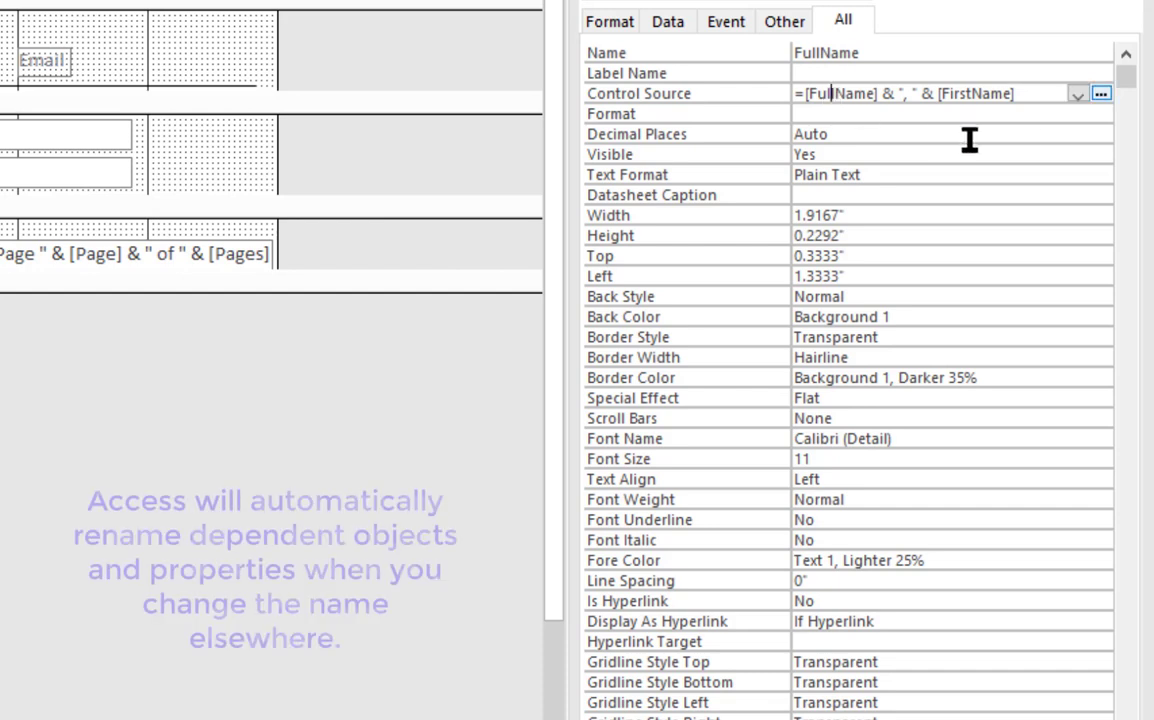
key("BackSpace")
key("BackSpace")
key("BackSpace")
key("BackSpace")
key("BackSpace")
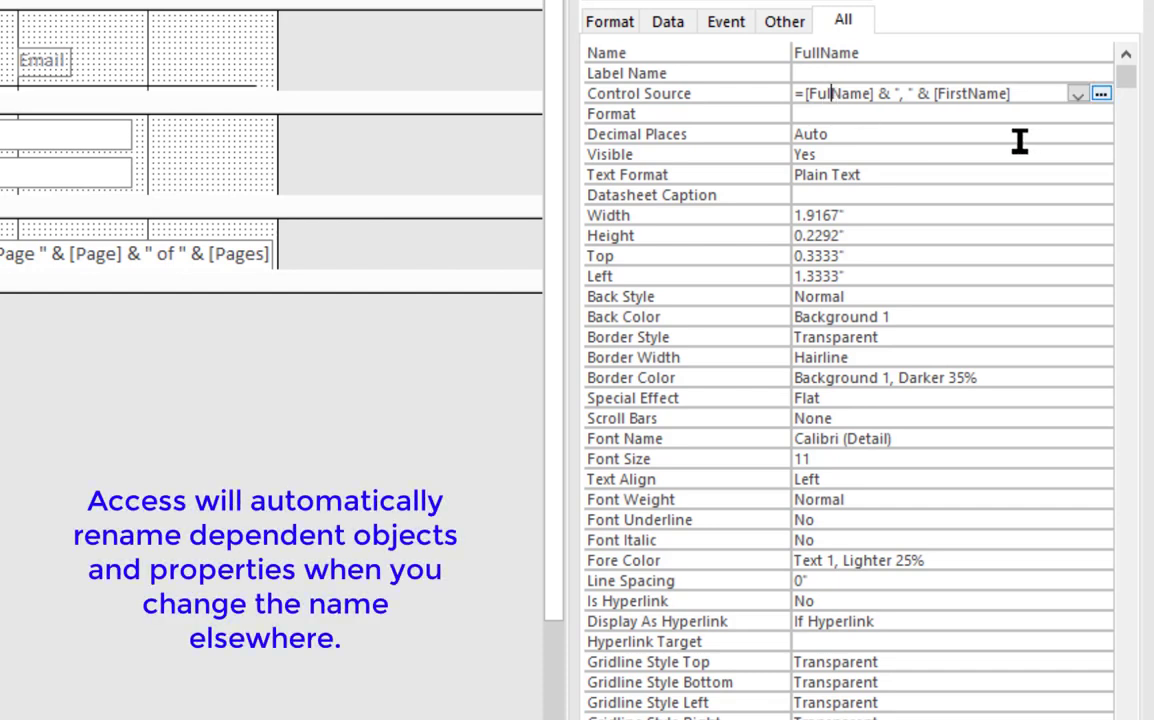
type("La")
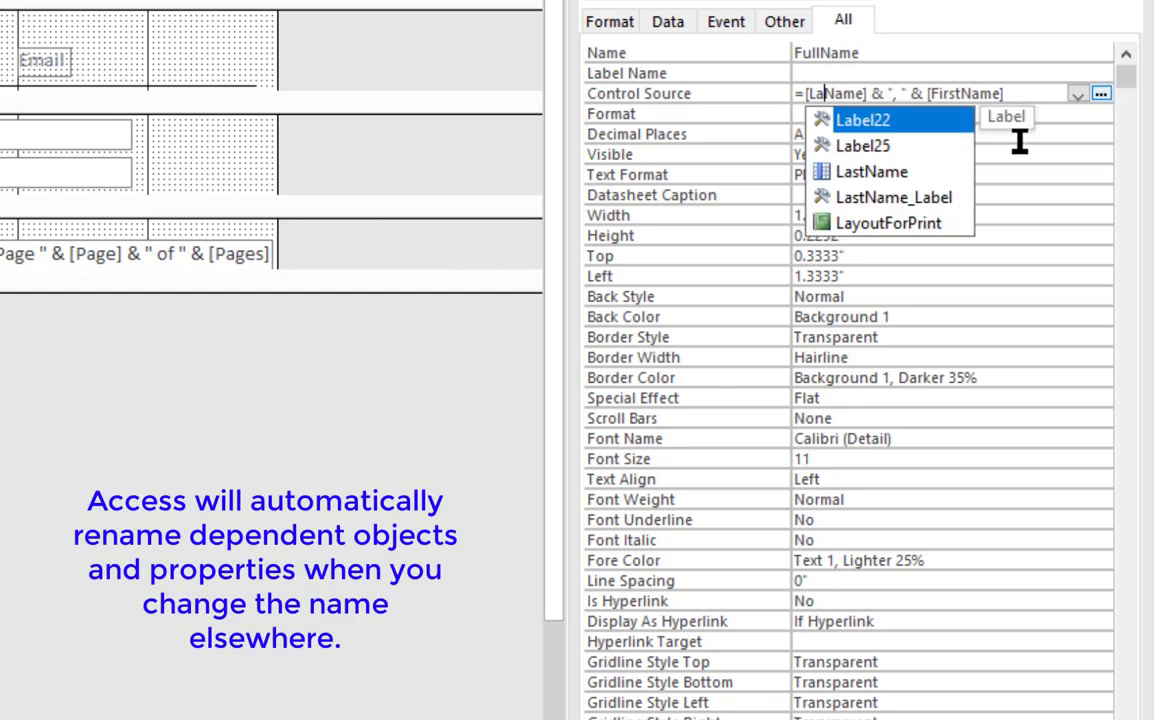
key("Down")
key("Down")
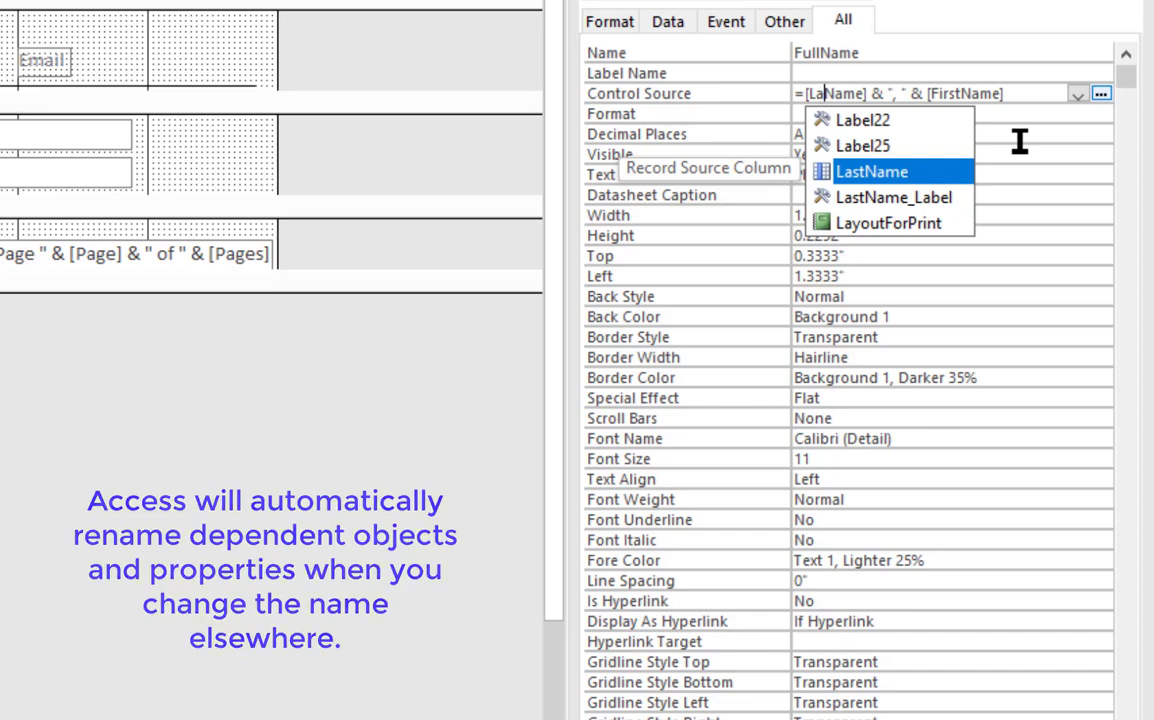
key("Tab")
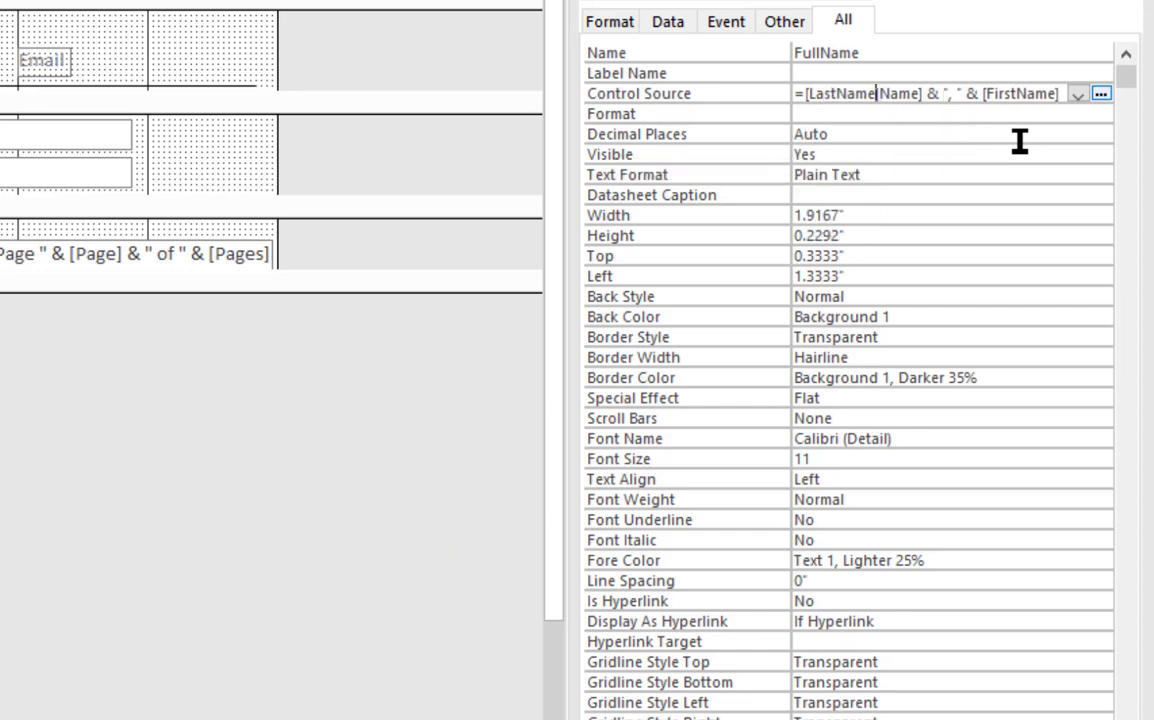
key("Delete")
key("Delete")
key("Delete")
key("Delete")
key("Delete")
key("BackSpace")
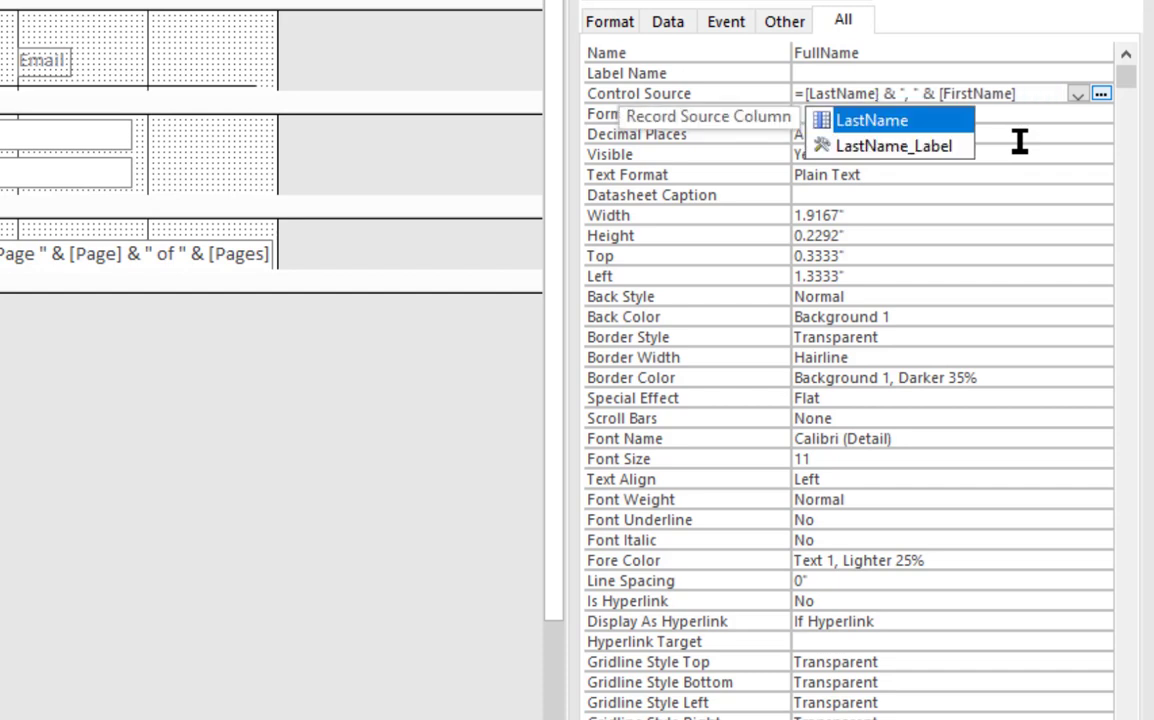
left_click(1023, 277)
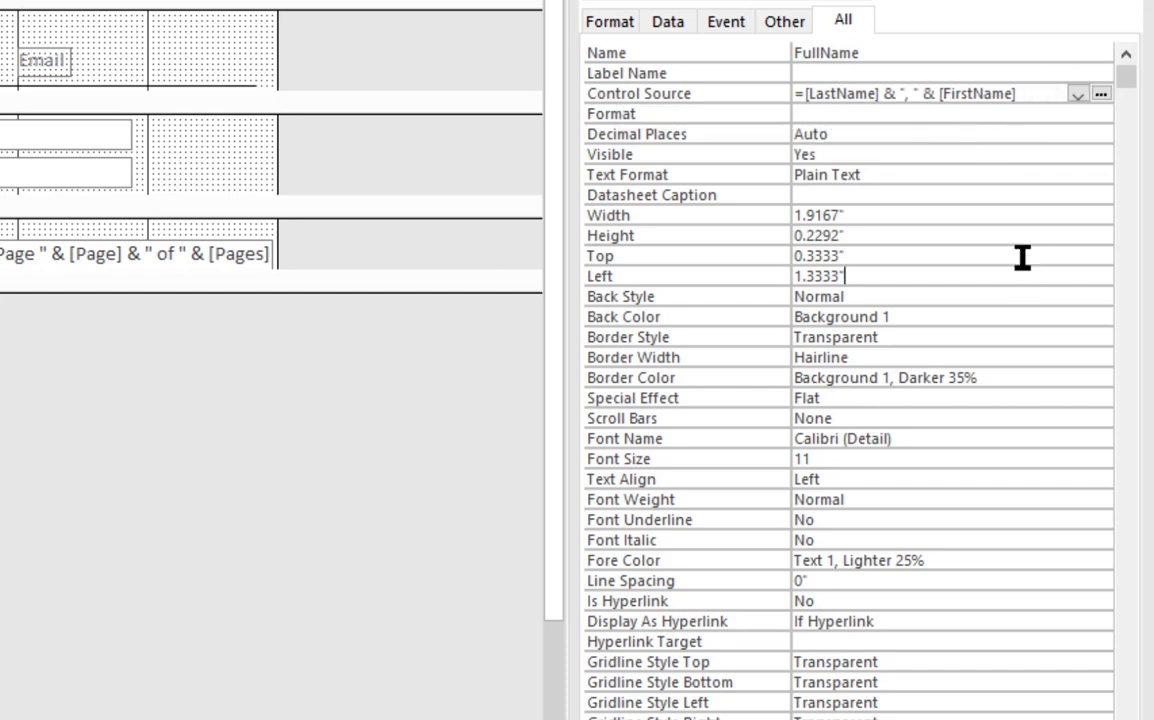
Step: Review FullName's Control Source expression in the Expression Builder and cancel without changing it
left_click(1040, 88)
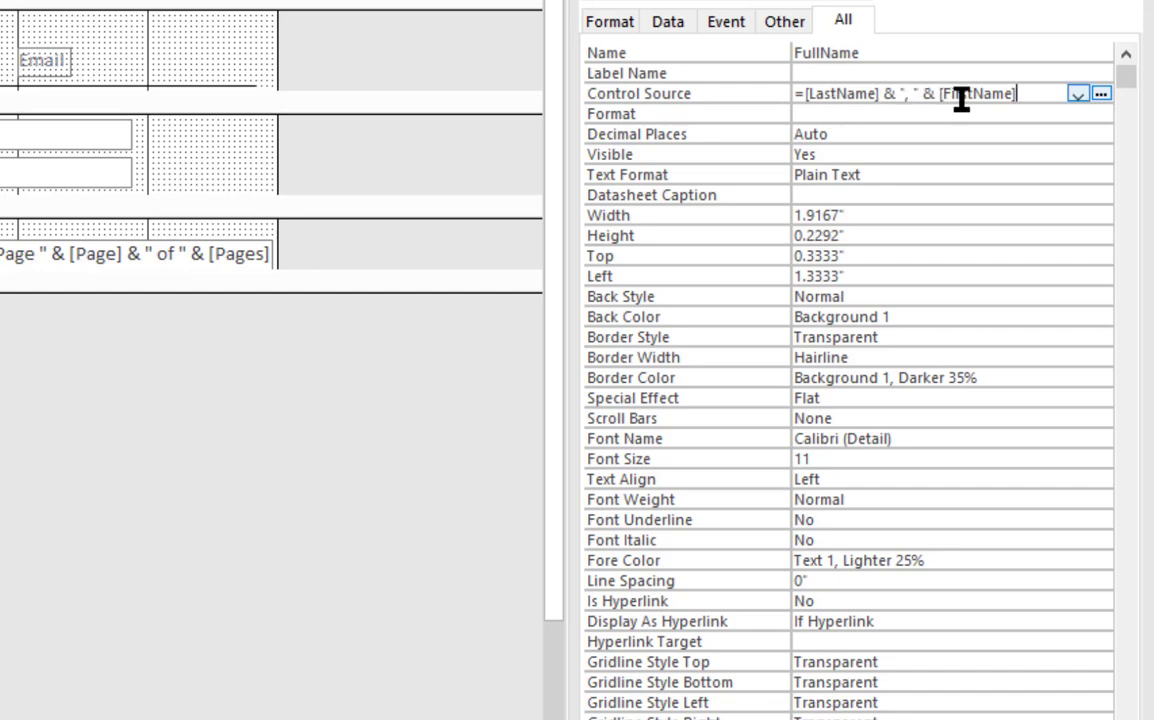
left_click(901, 94)
type(",")
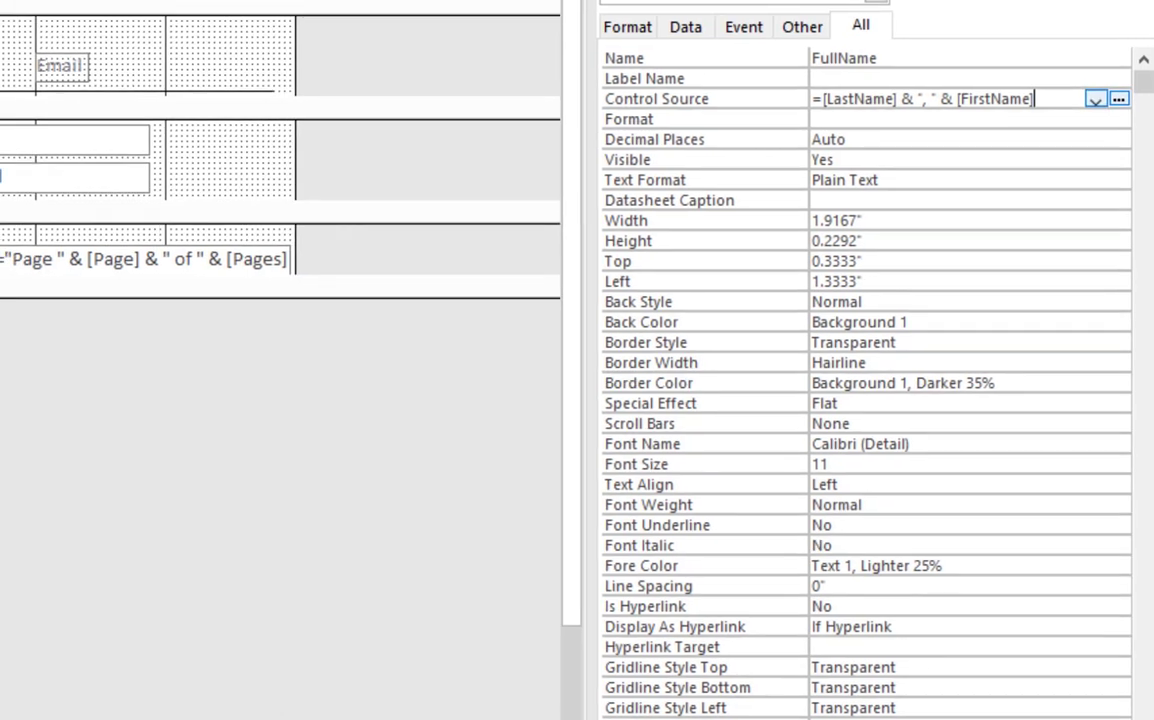
left_click(1100, 93)
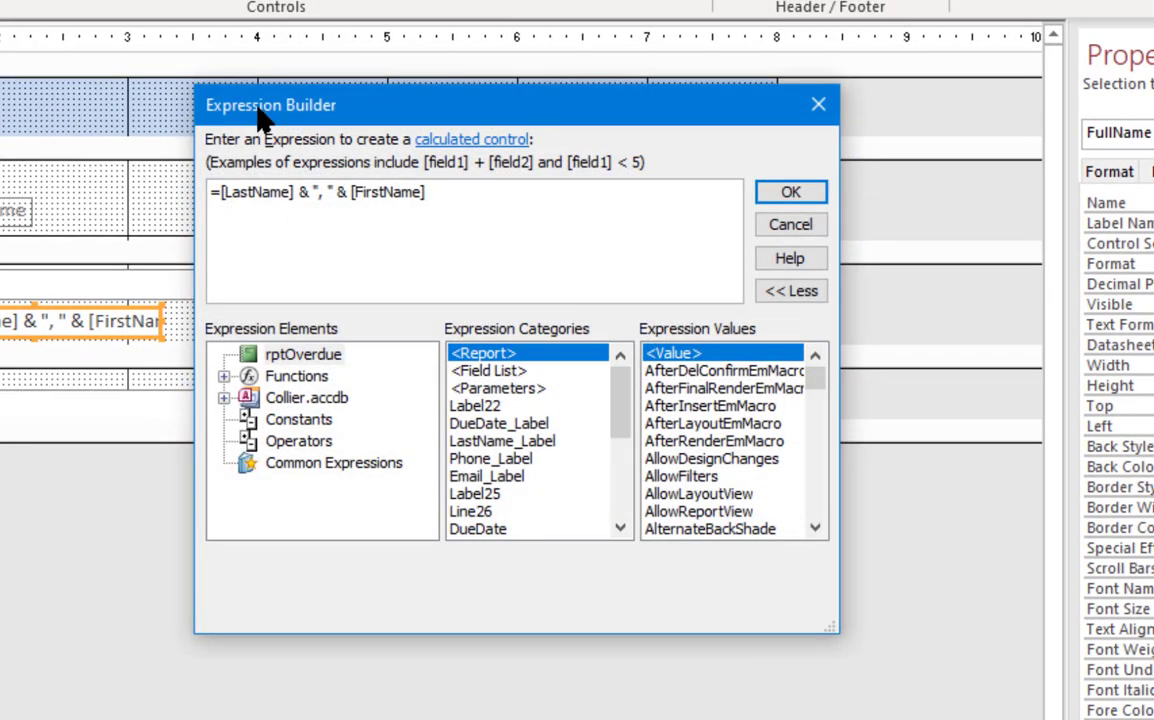
left_click(765, 227)
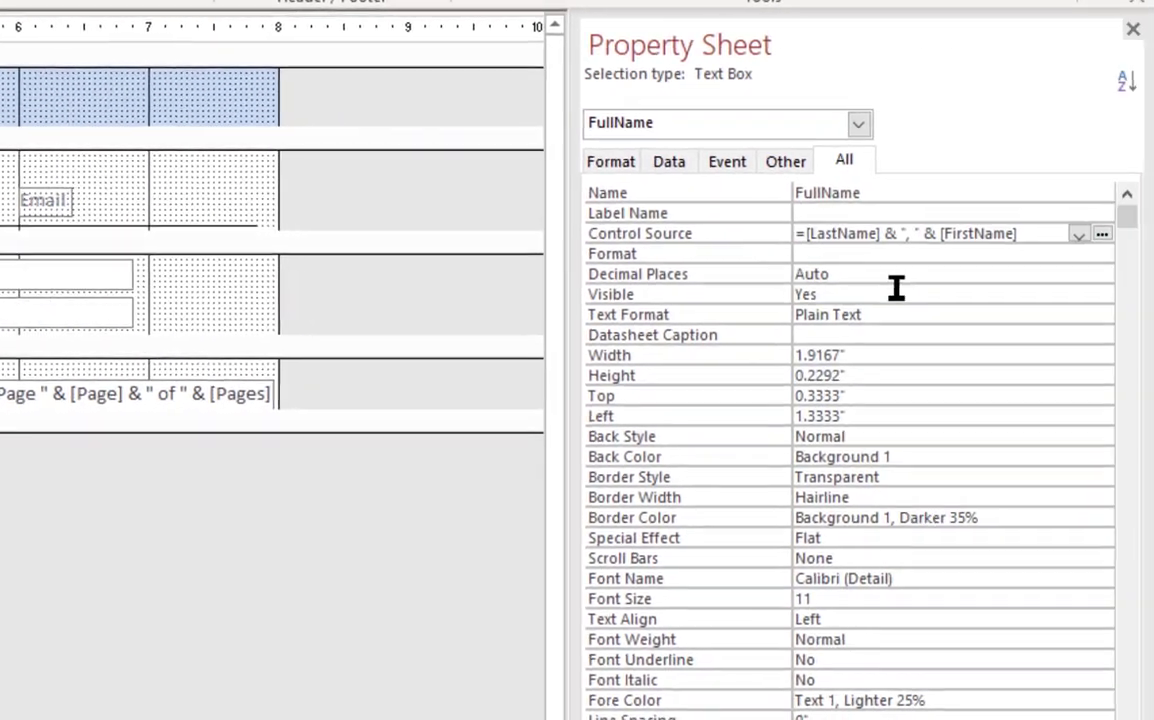
Step: Widen the FullName text box in the Detail section to extend up to the Phone field
left_click(938, 276)
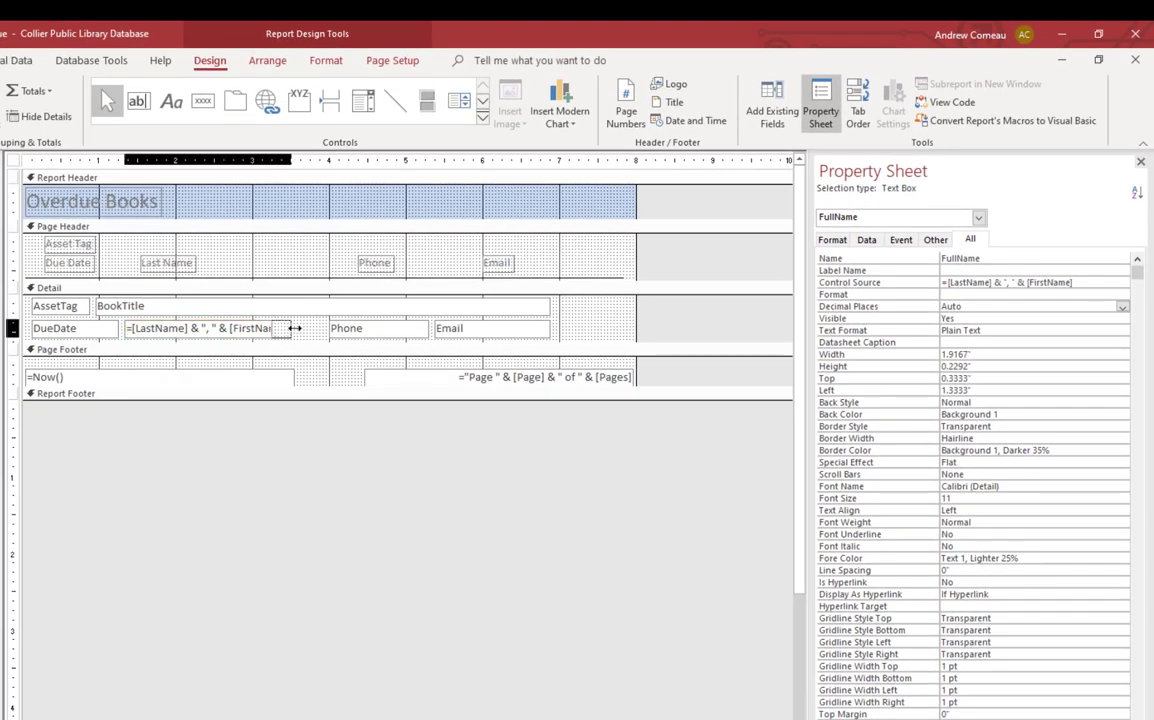
left_click_drag(295, 328, 324, 328)
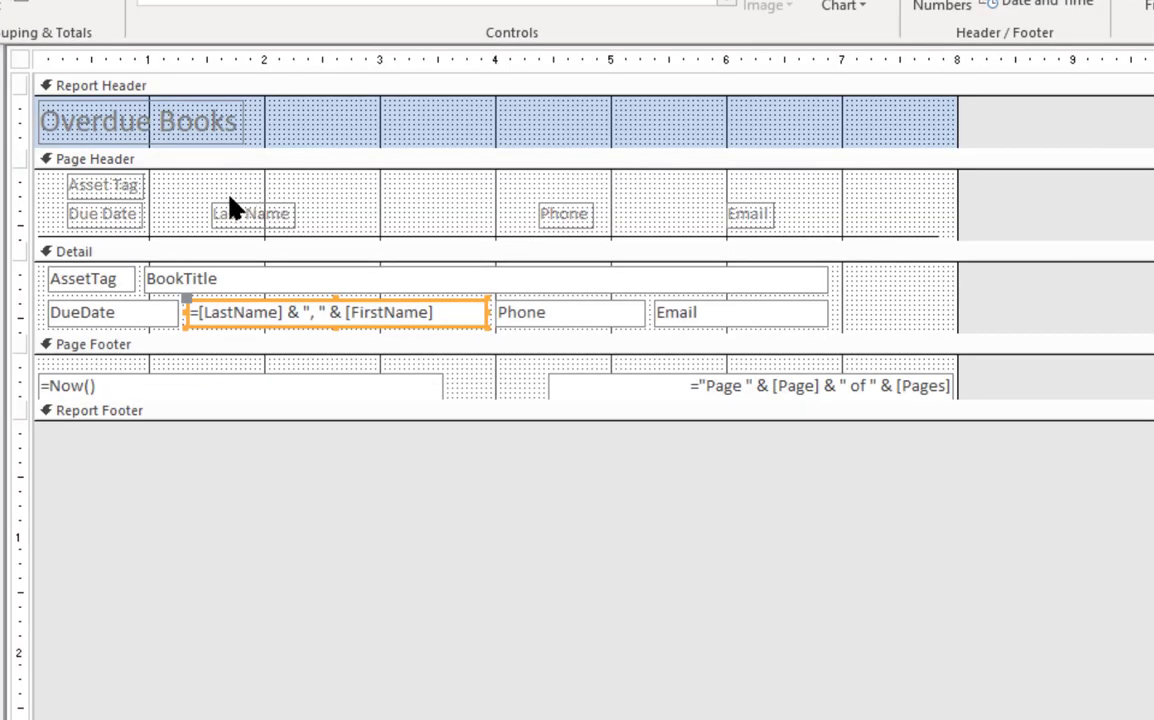
Step: Change the Last Name label in the Page Header to Customer Name
left_click(241, 214)
left_click(243, 213)
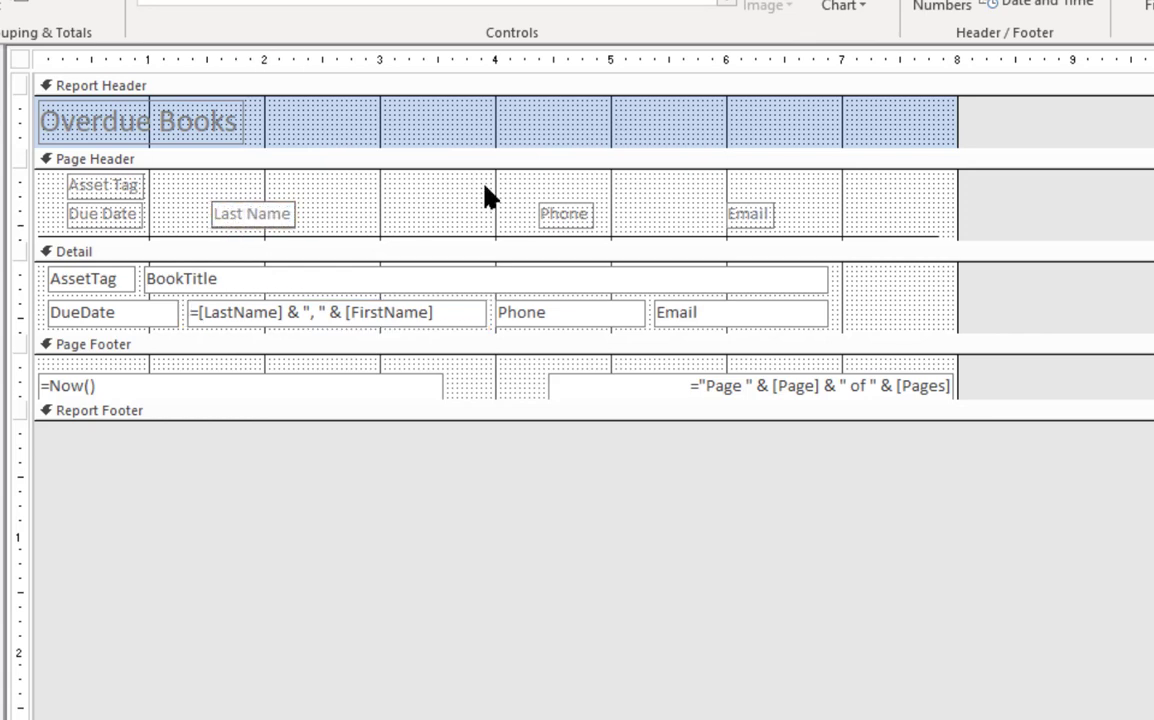
key("BackSpace")
key("BackSpace")
key("BackSpace")
key("BackSpace")
key("BackSpace")
type("Customer")
Step: Duplicate the Asset Tag header label above Customer Name as Book Title and check it in Print Preview
left_click(76, 193)
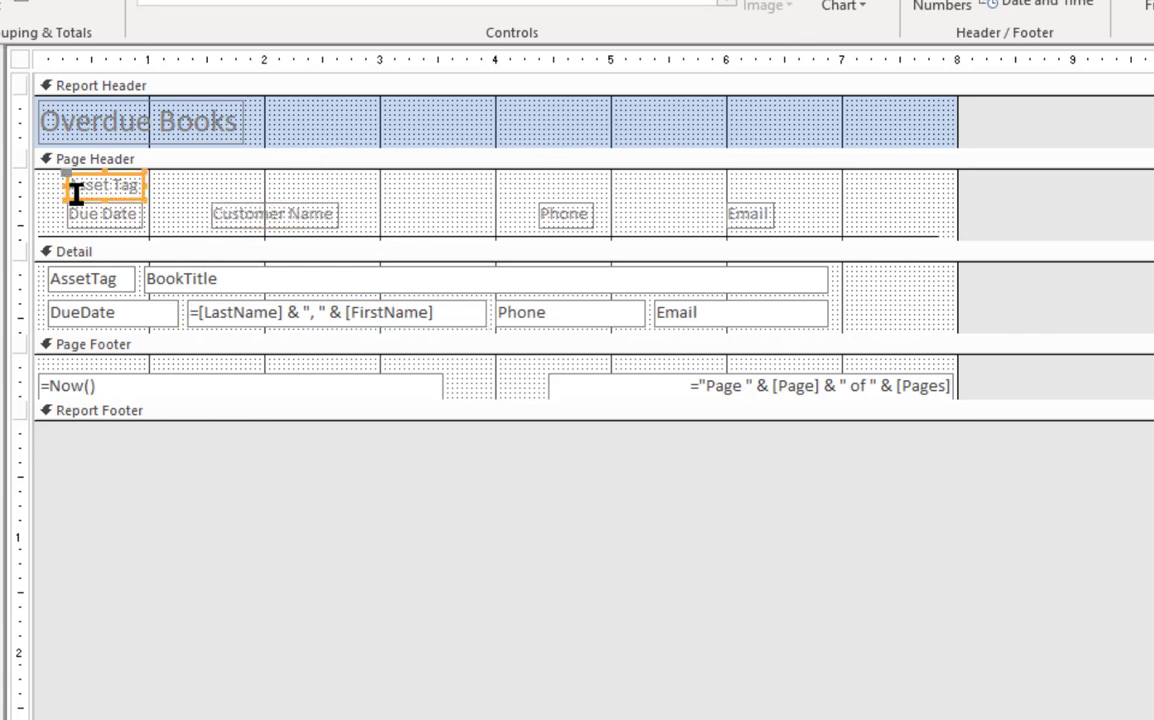
key("ctrl+v")
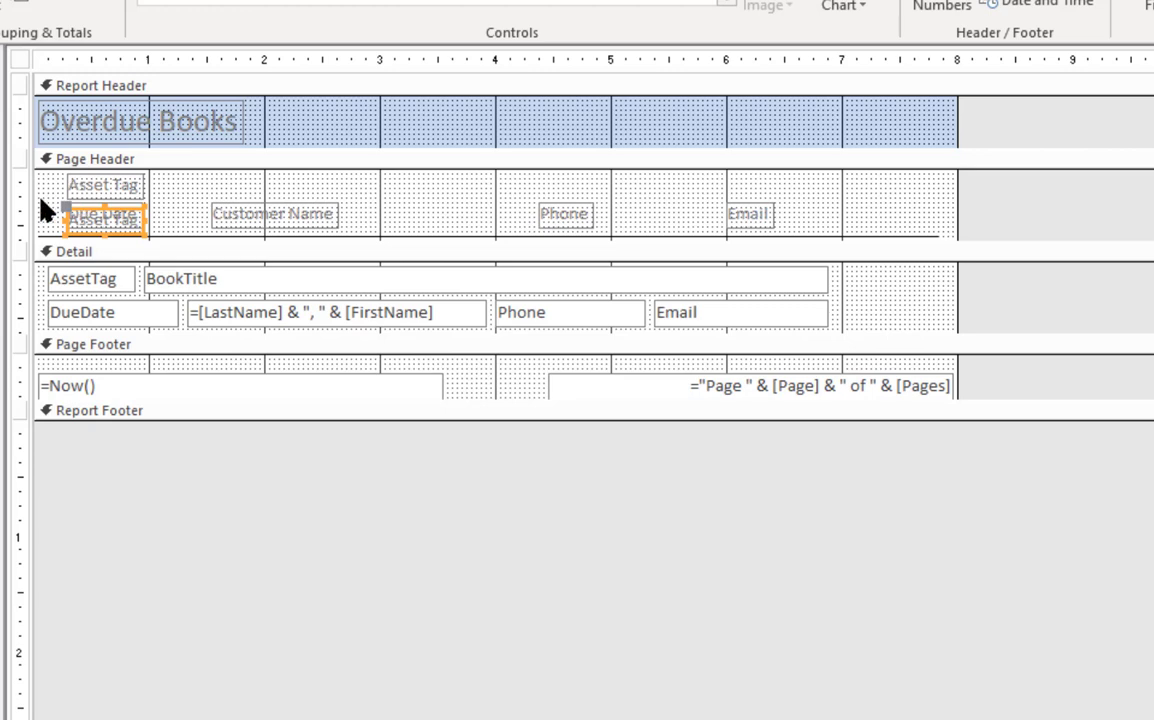
left_click(130, 215)
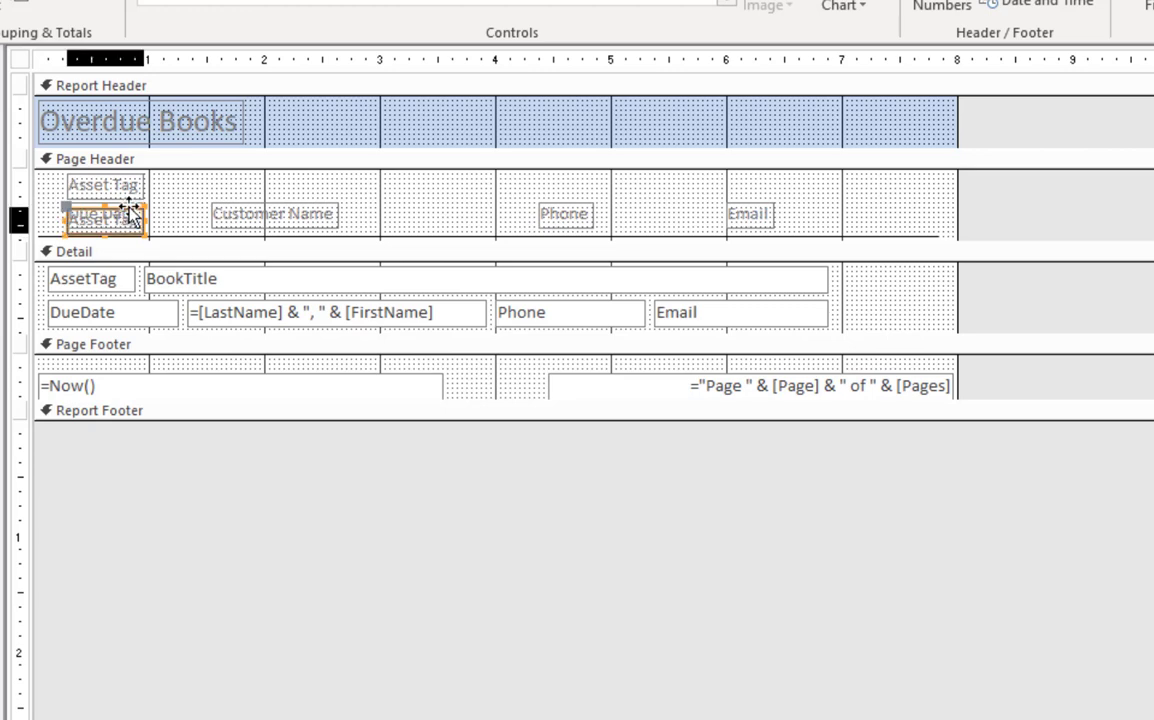
left_click_drag(130, 215, 269, 180)
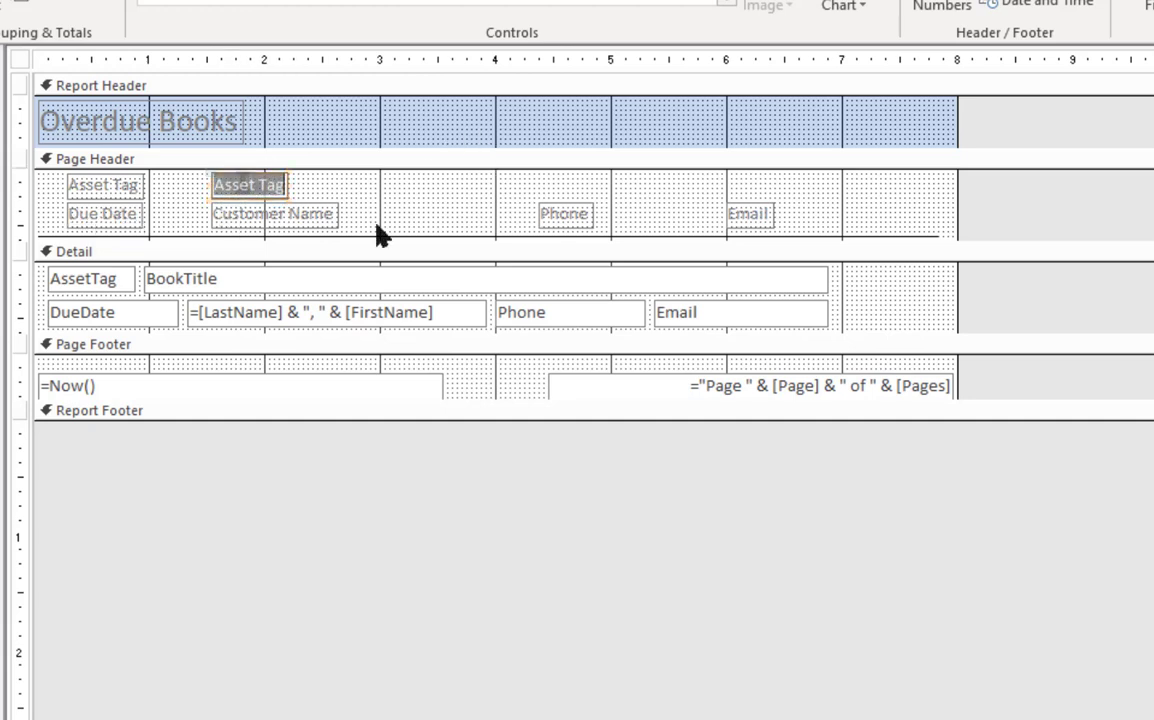
key("shift+Right")
key("shift+Right")
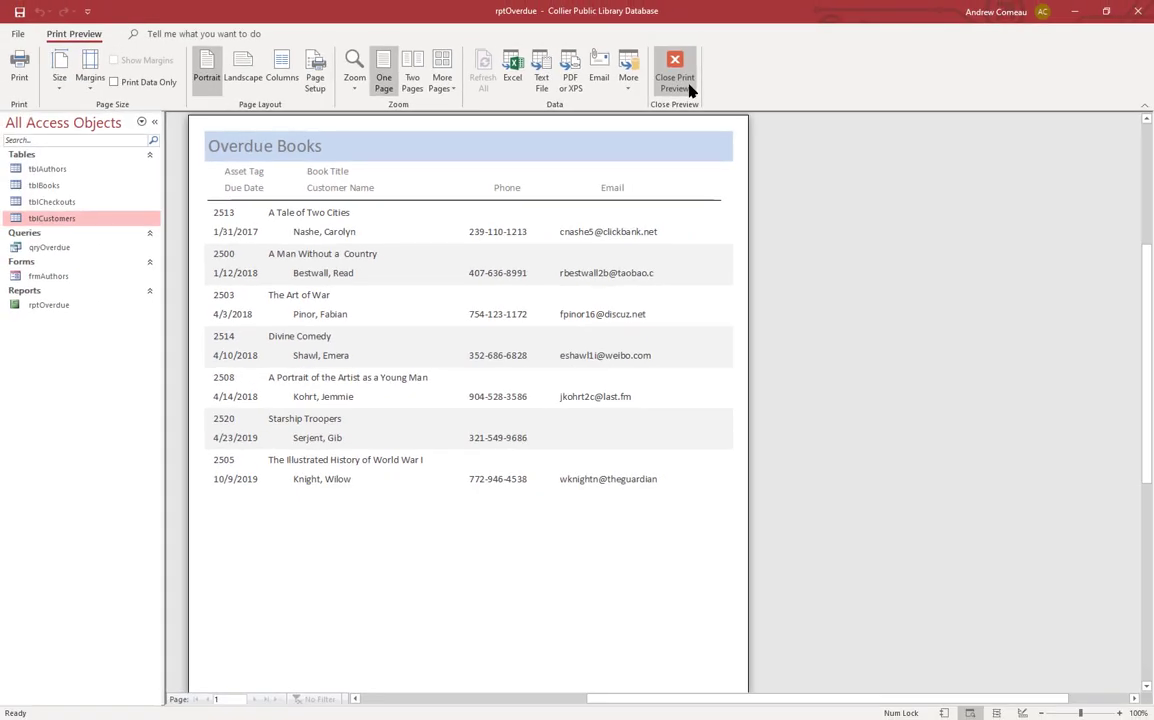
left_click(675, 75)
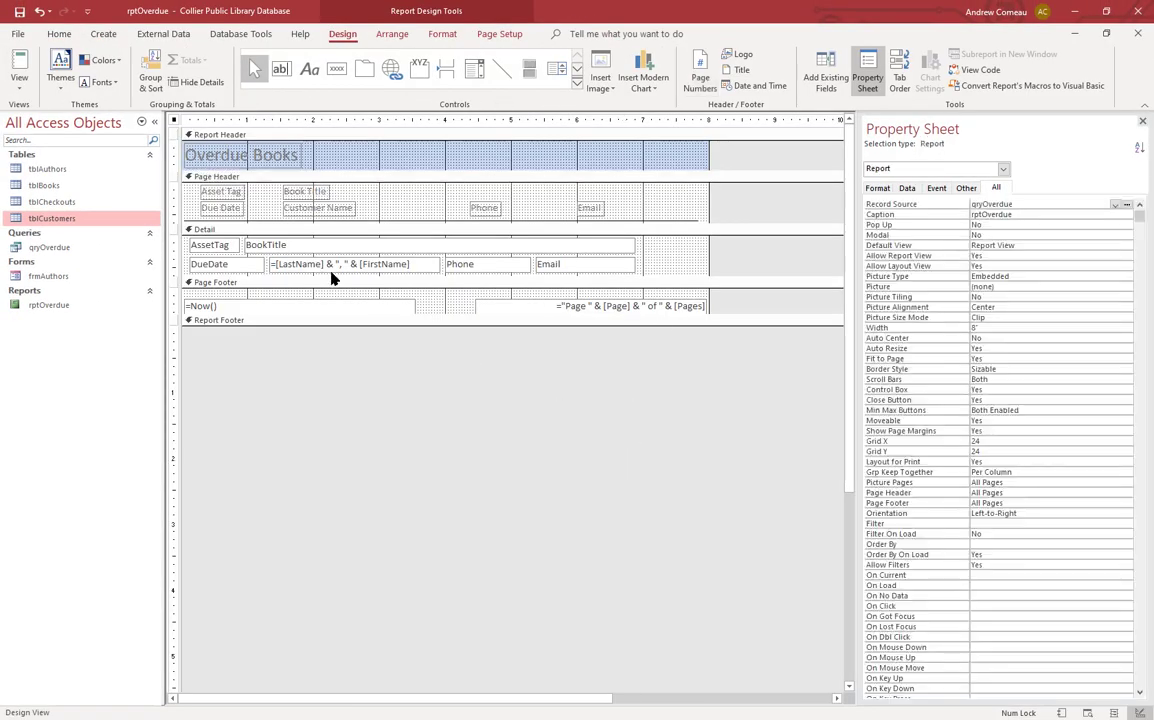
Step: Add the CardNumber field from tblCustomers to the qryOverdue query design, then save and close the query
right_click(87, 250)
left_click(155, 276)
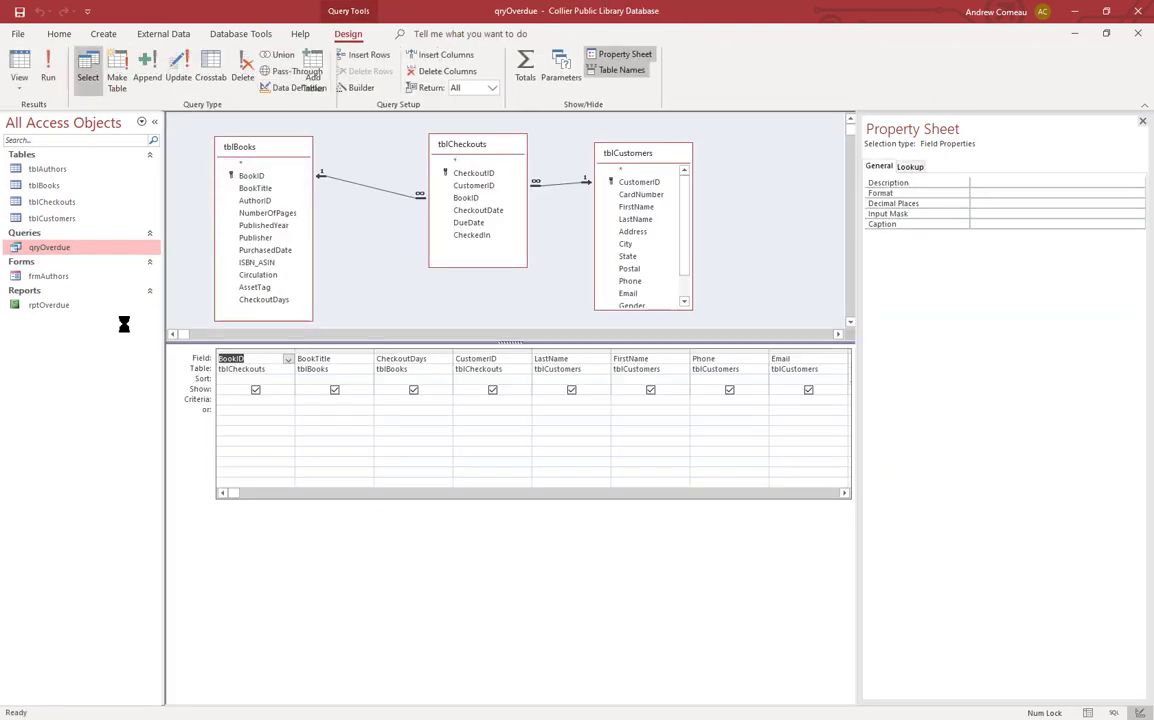
double_click(651, 197)
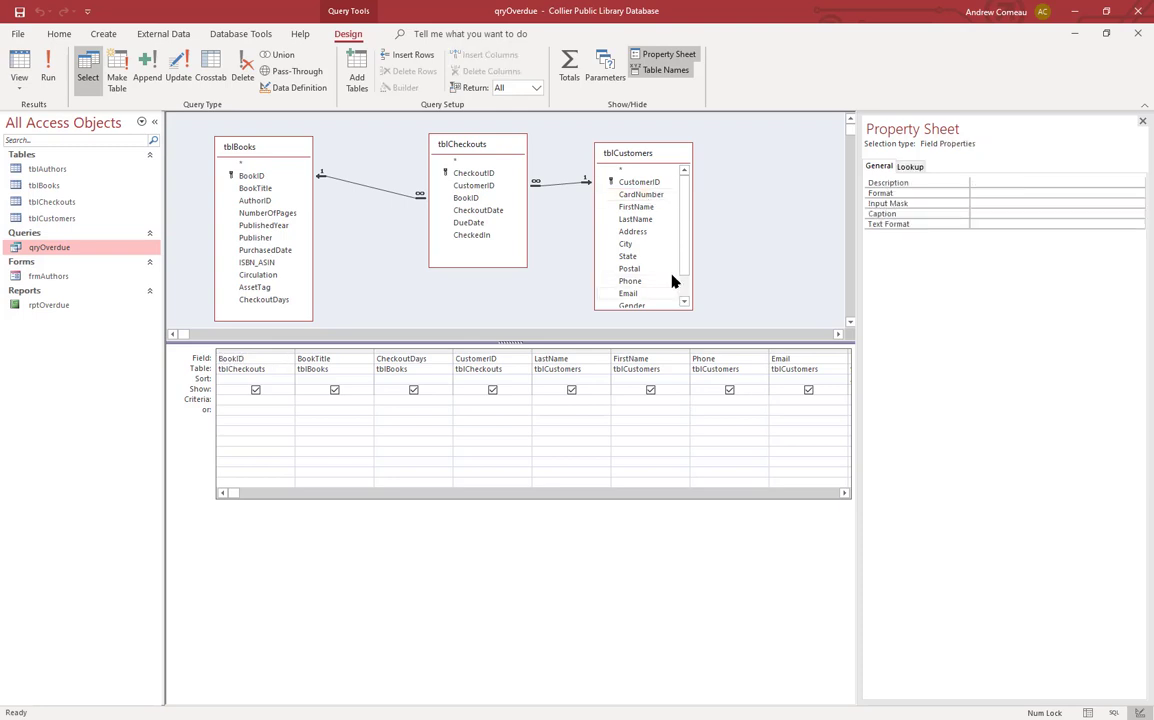
left_click_drag(844, 494, 844, 494)
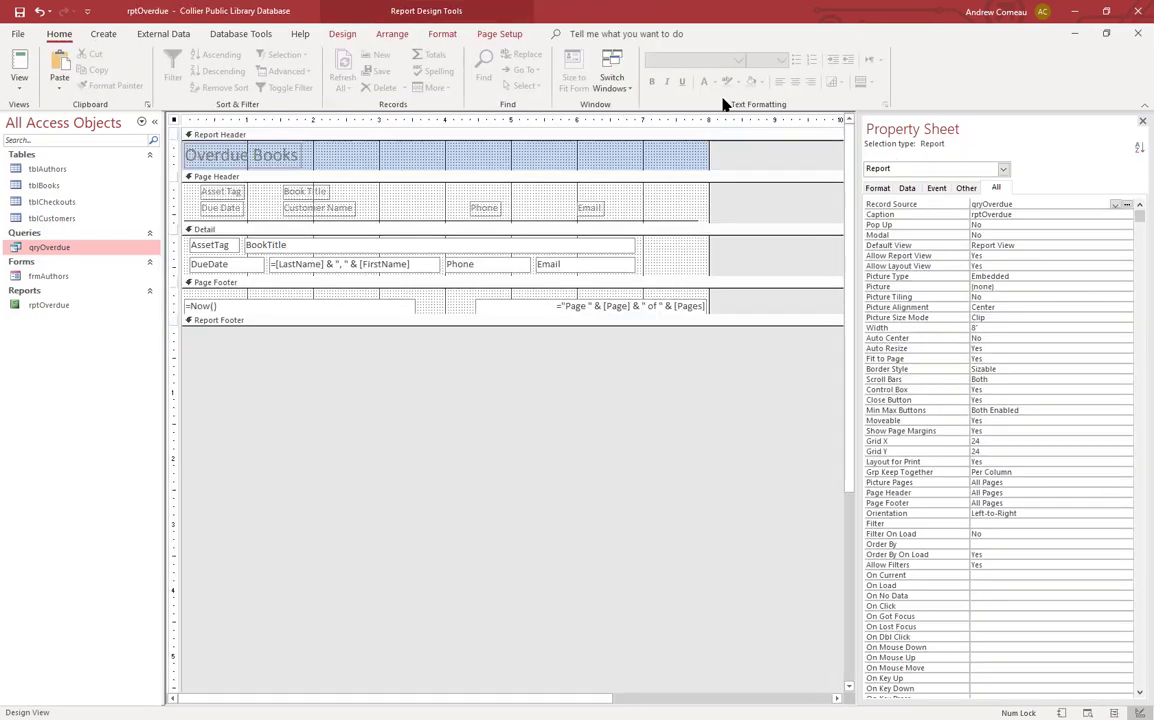
Step: Insert the CardNumber field between FullName and Phone in the Detail section, with its label in the Page Header
left_click(347, 35)
left_click(825, 78)
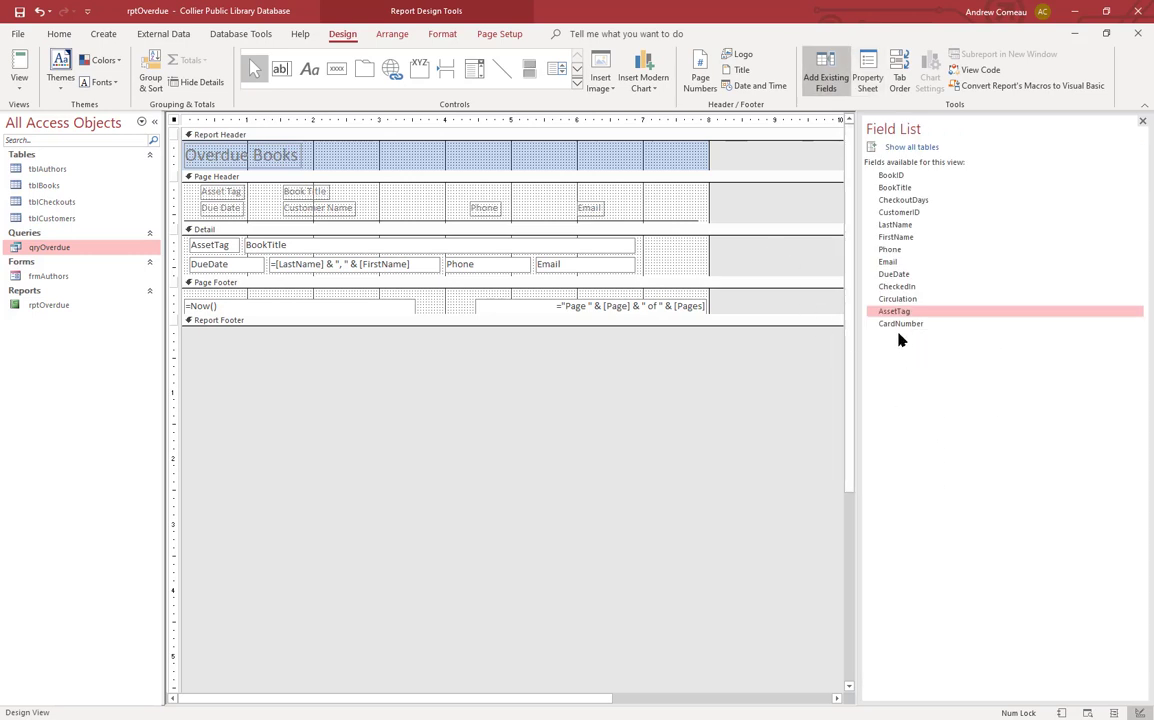
mouse_move(915, 324)
left_mouse_down()
mouse_move(935, 324)
mouse_move(548, 318)
mouse_move(466, 279)
mouse_move(948, 301)
mouse_move(907, 325)
left_mouse_up()
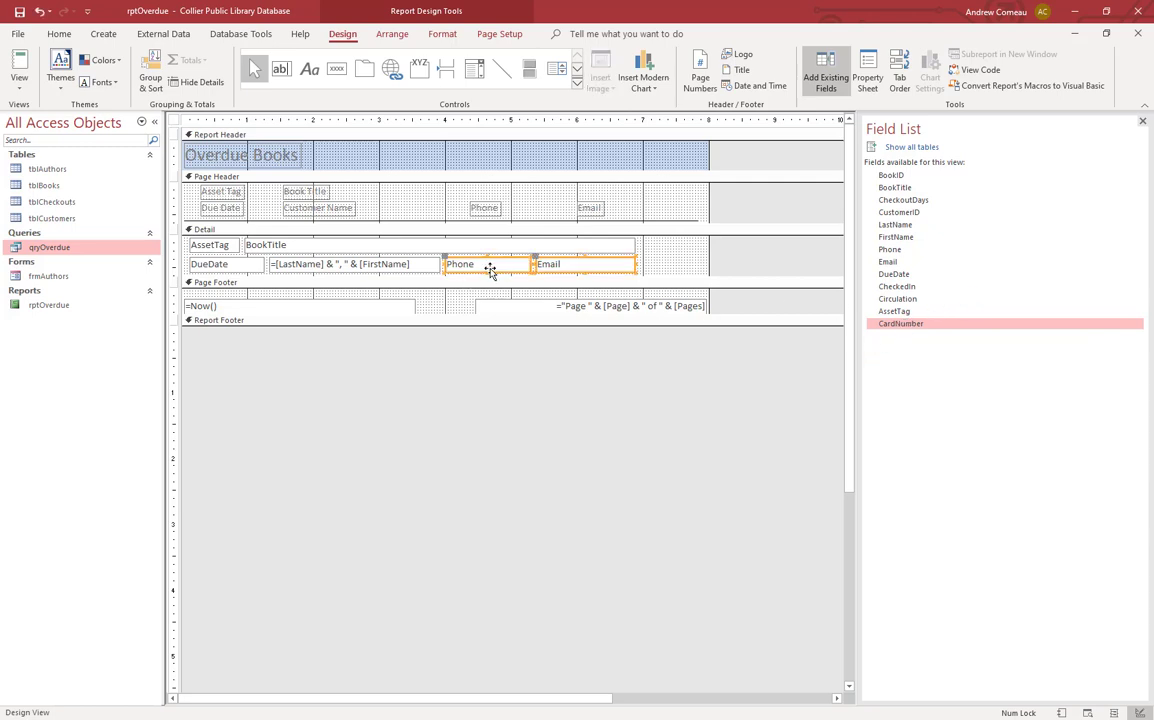
left_click_drag(490, 270, 503, 268)
left_click_drag(503, 268, 533, 270)
left_click_drag(969, 326, 448, 270)
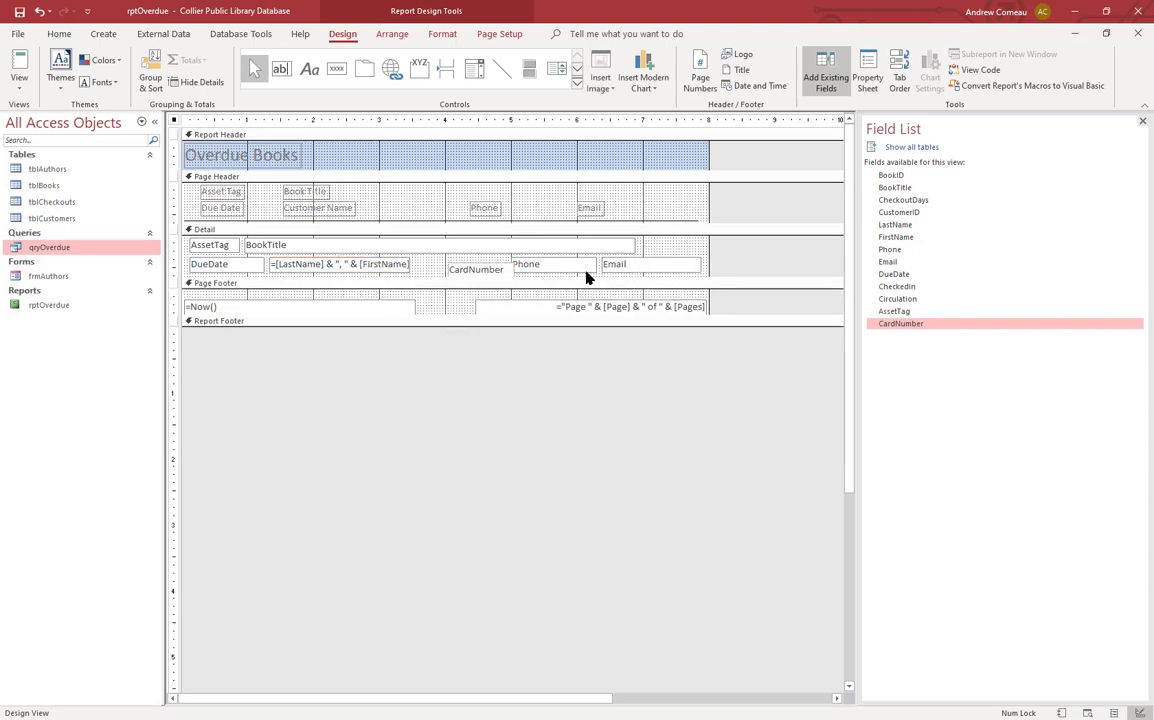
left_click(401, 206)
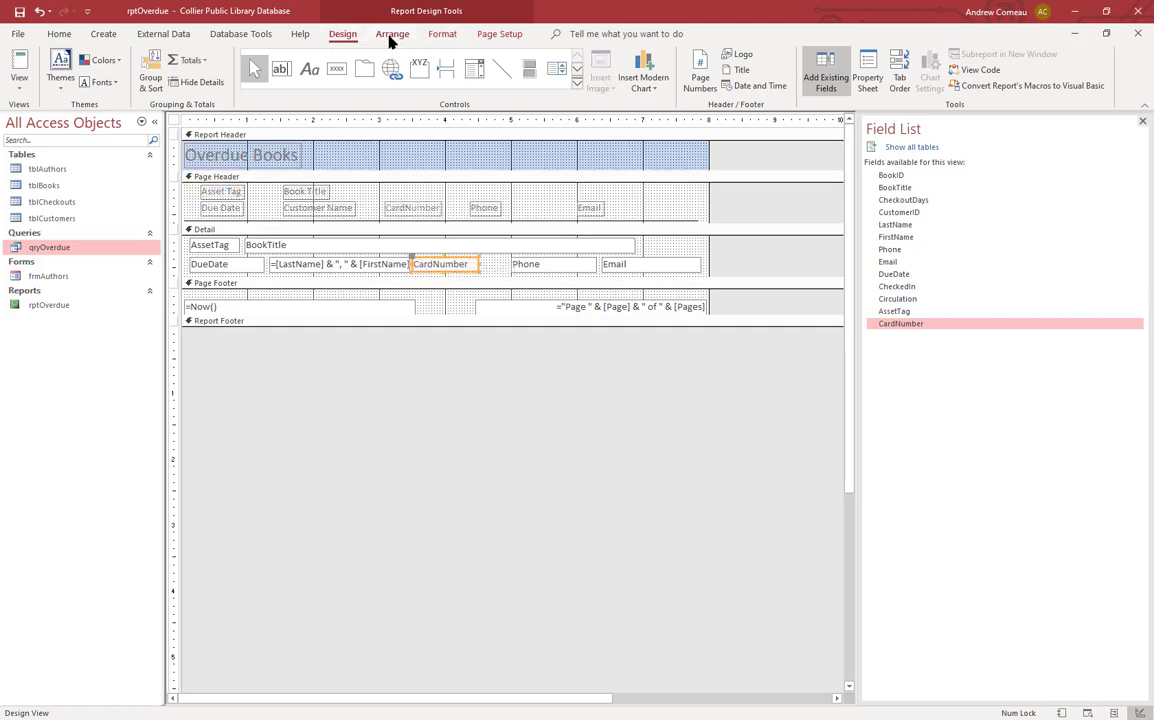
Step: Left-align the CardNumber text and tighten the spacing of Phone and Email beside it, lining up the header labels
left_click(441, 35)
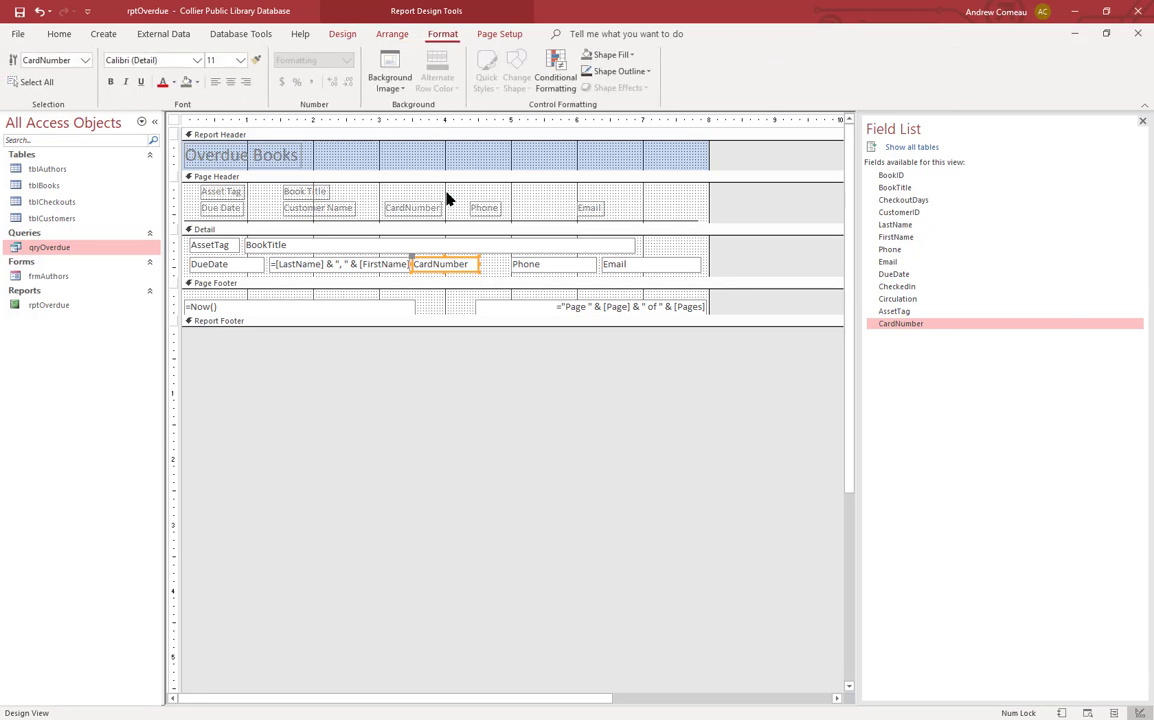
left_click(214, 84)
left_click_drag(490, 257, 634, 267)
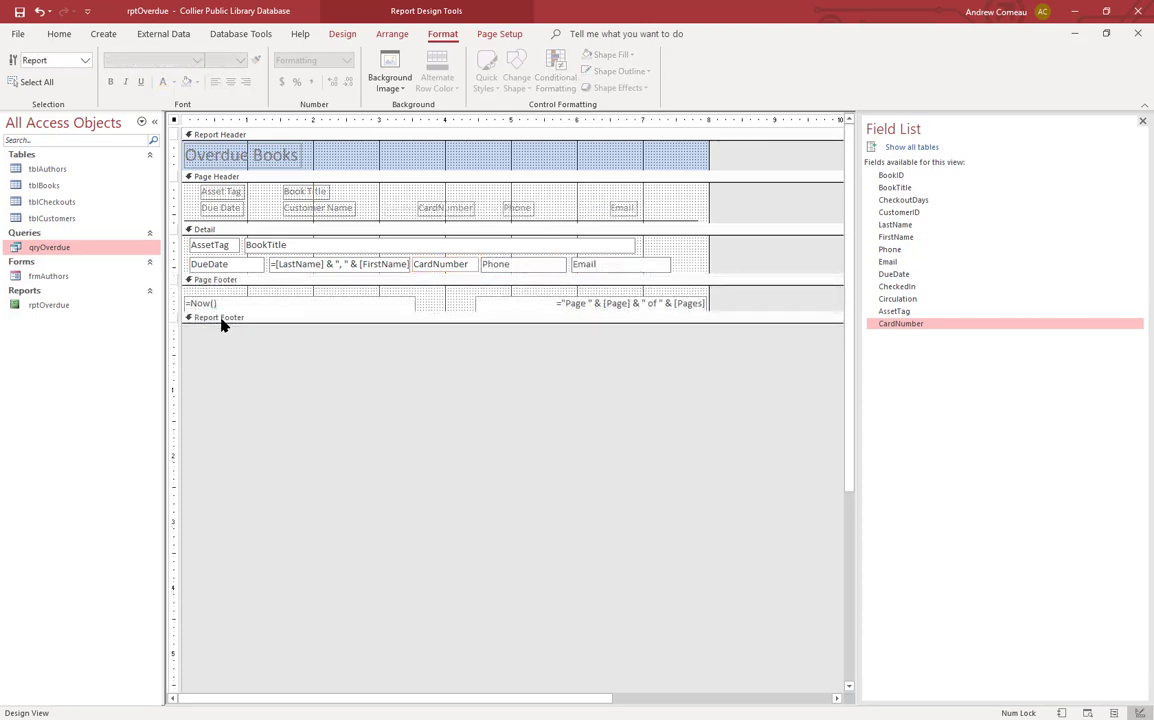
Step: Check the CardNumber column in Print Preview and close the preview
left_click(341, 40)
left_click(18, 92)
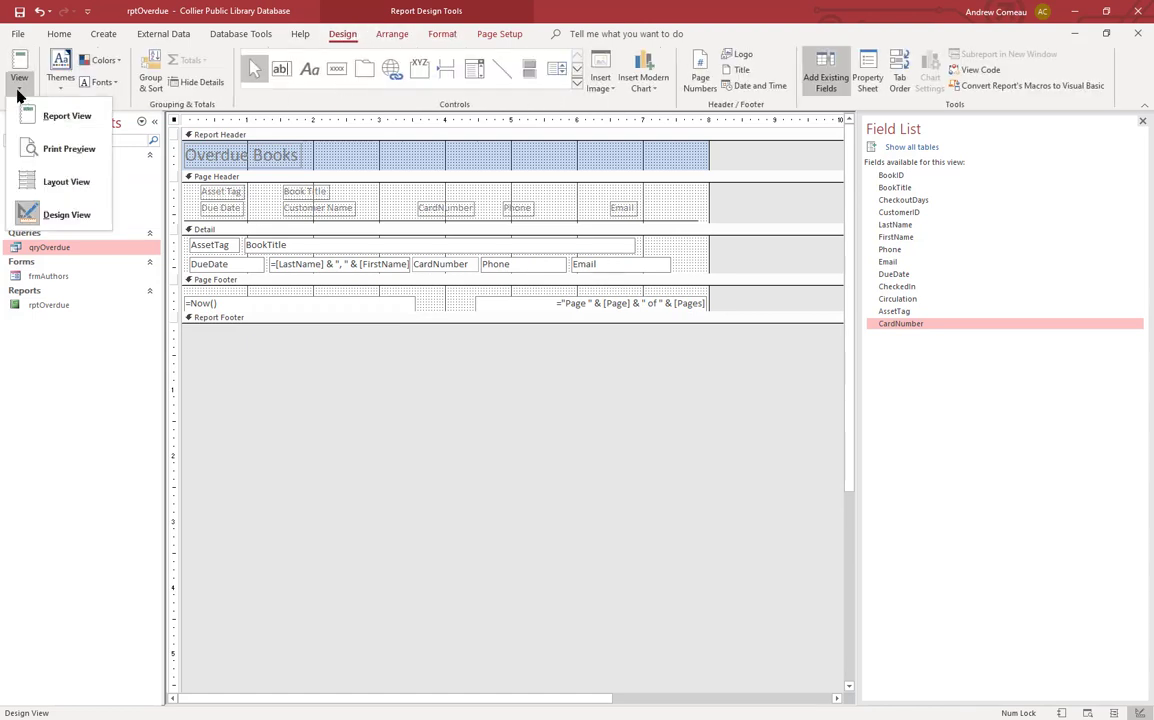
left_click(18, 152)
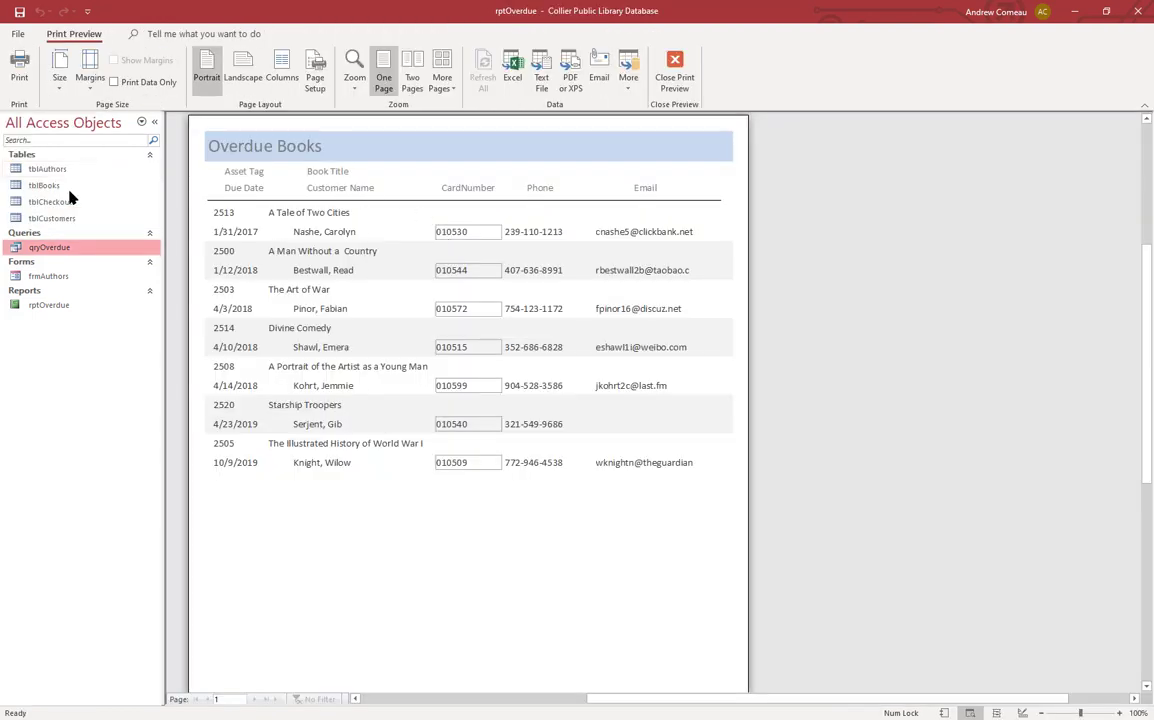
left_click(675, 70)
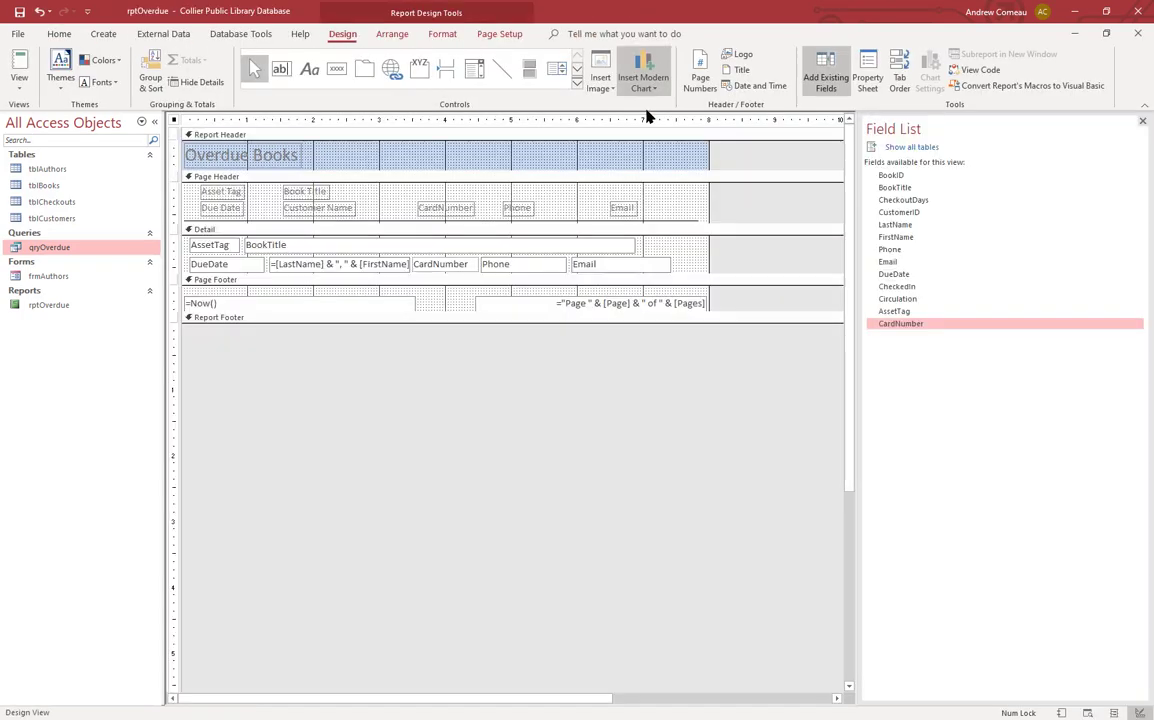
Step: Set the CardNumber text box's Border Style to Transparent
key("F4")
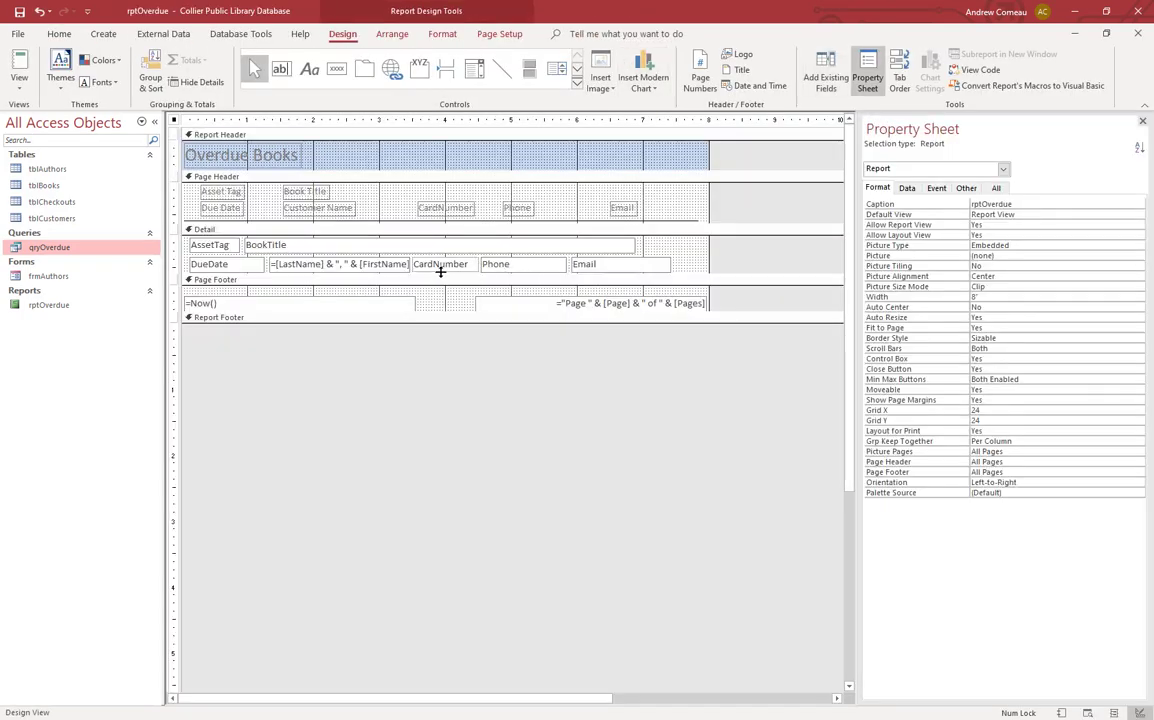
left_click(432, 264)
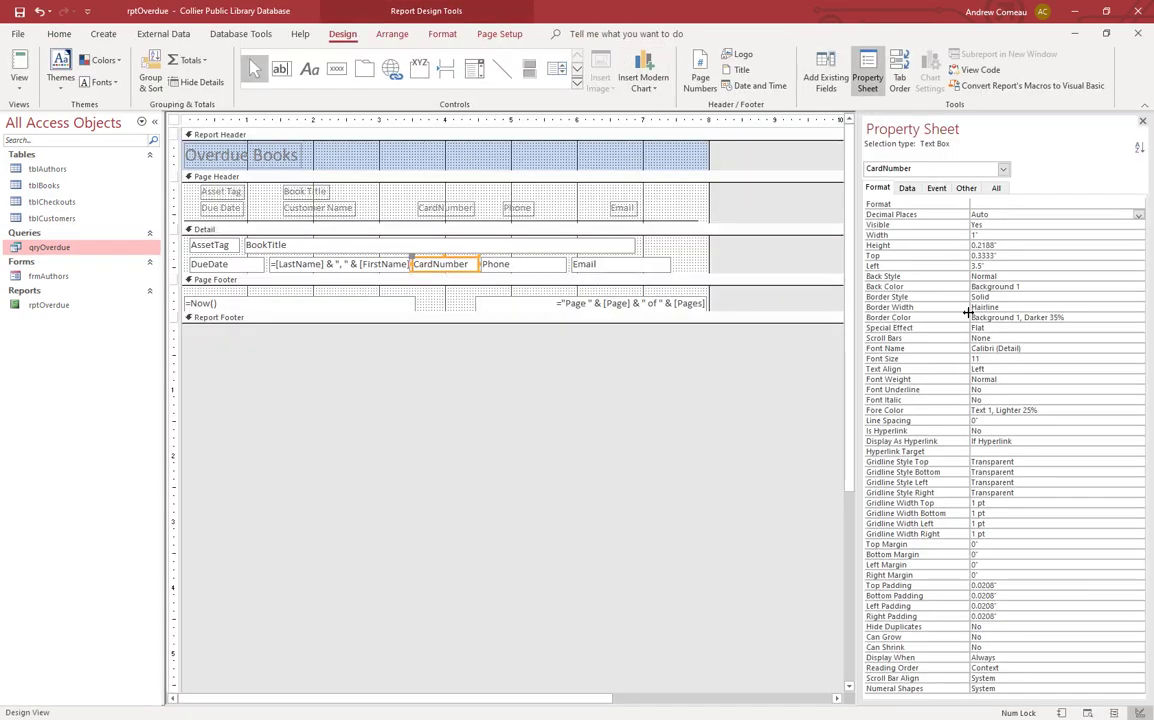
left_click(1061, 299)
left_click(1138, 299)
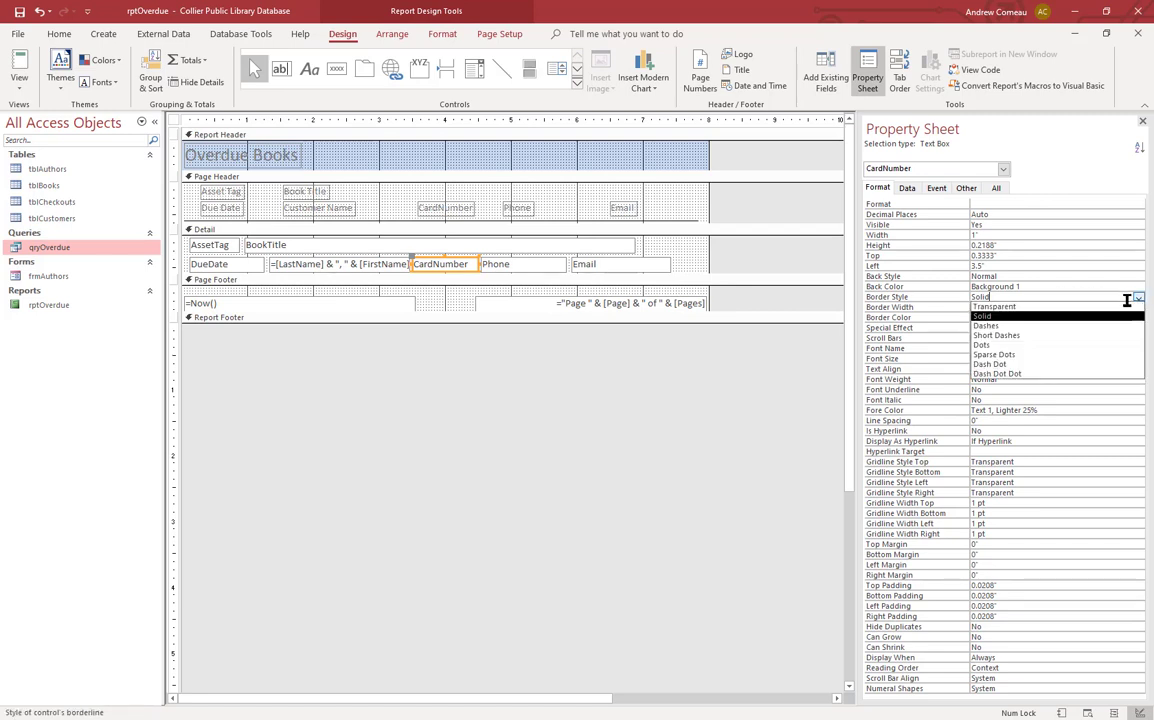
left_click(994, 306)
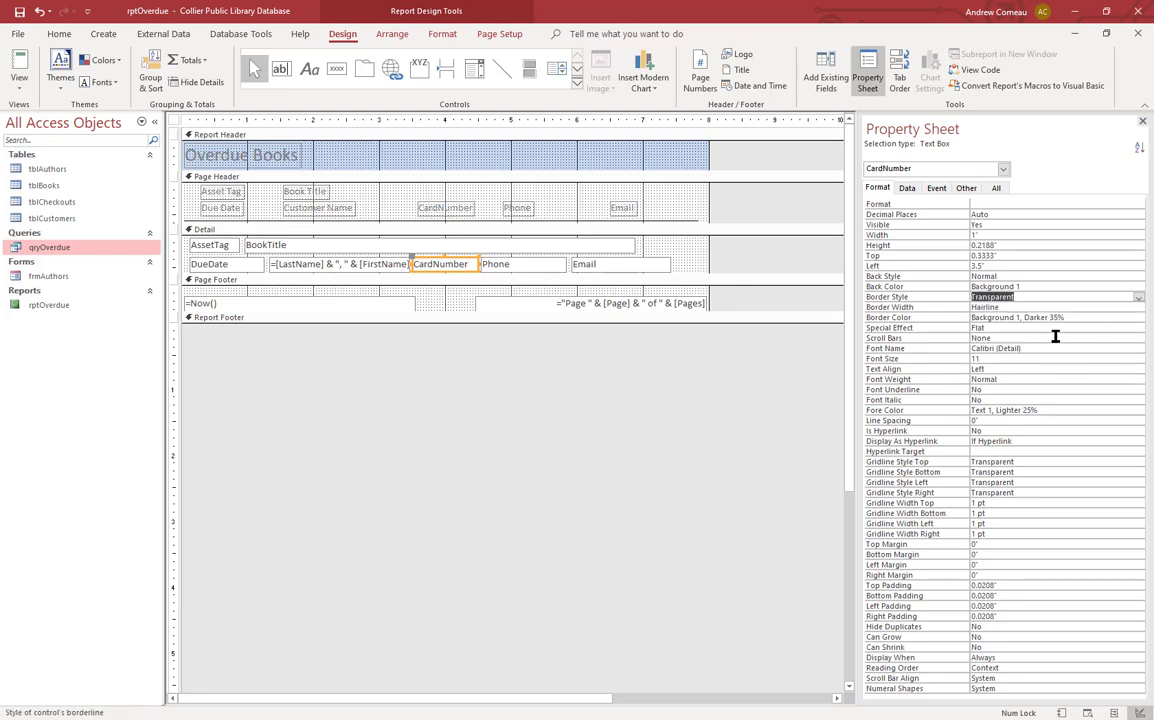
Step: Review the whole report page down to the footer in Print Preview and return to Design View
left_click(19, 84)
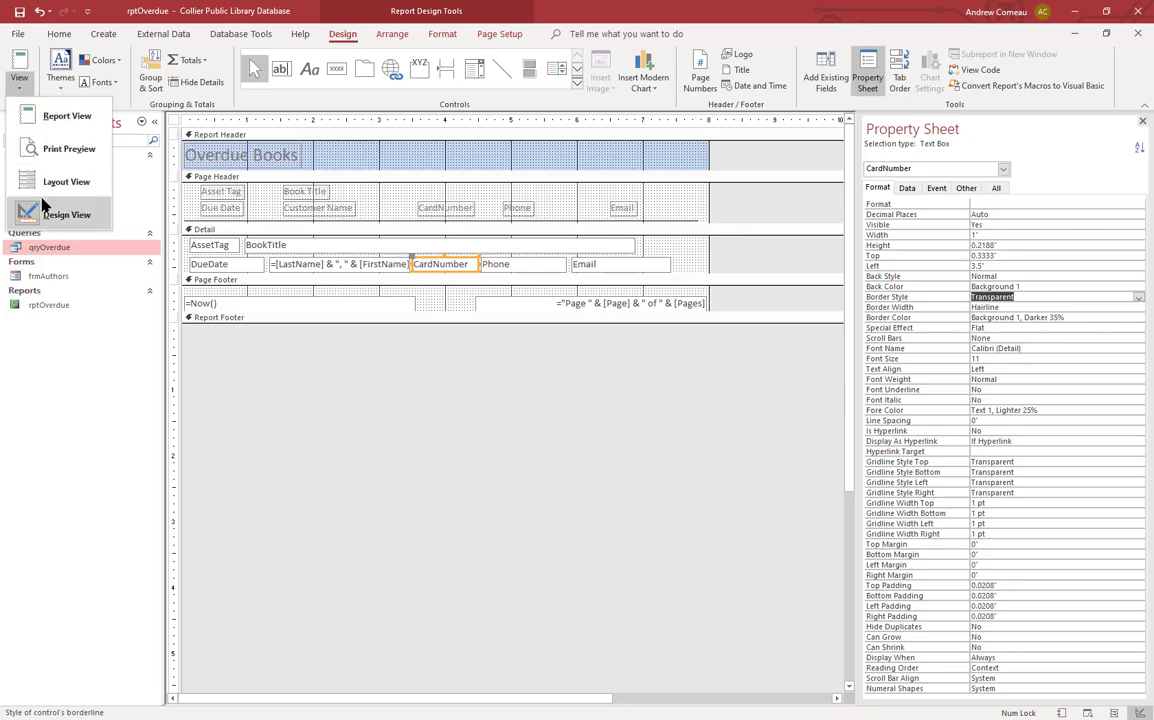
left_click(58, 149)
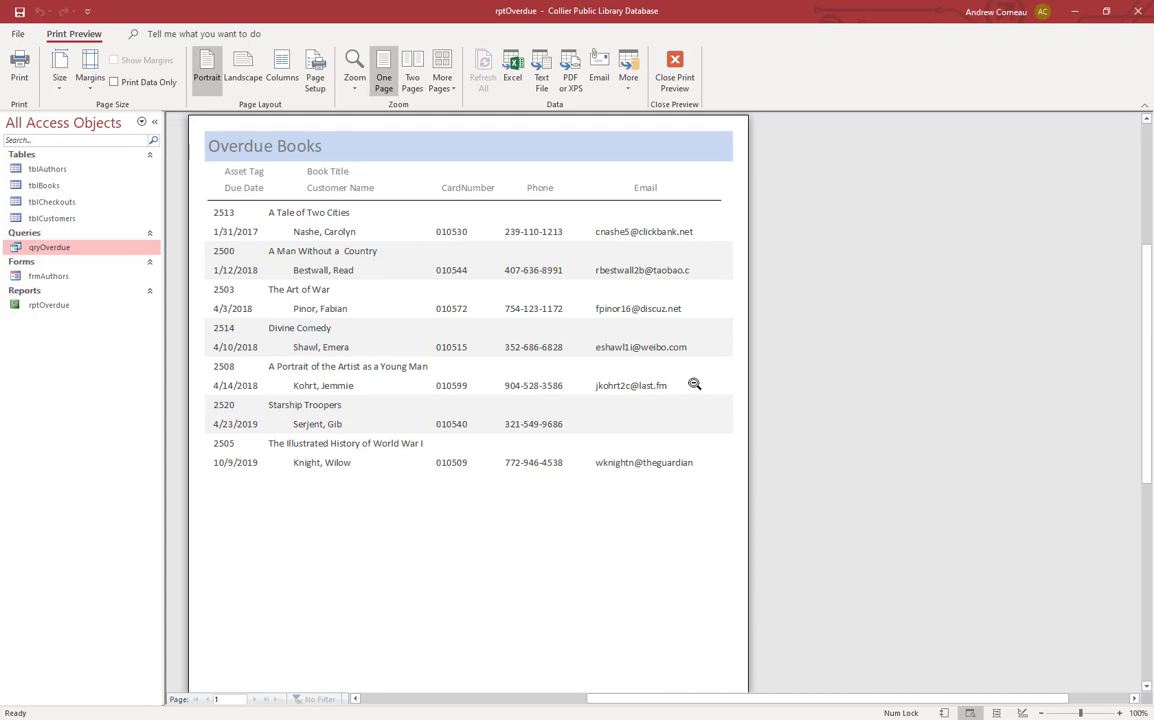
scroll(688, 309, "down", 5)
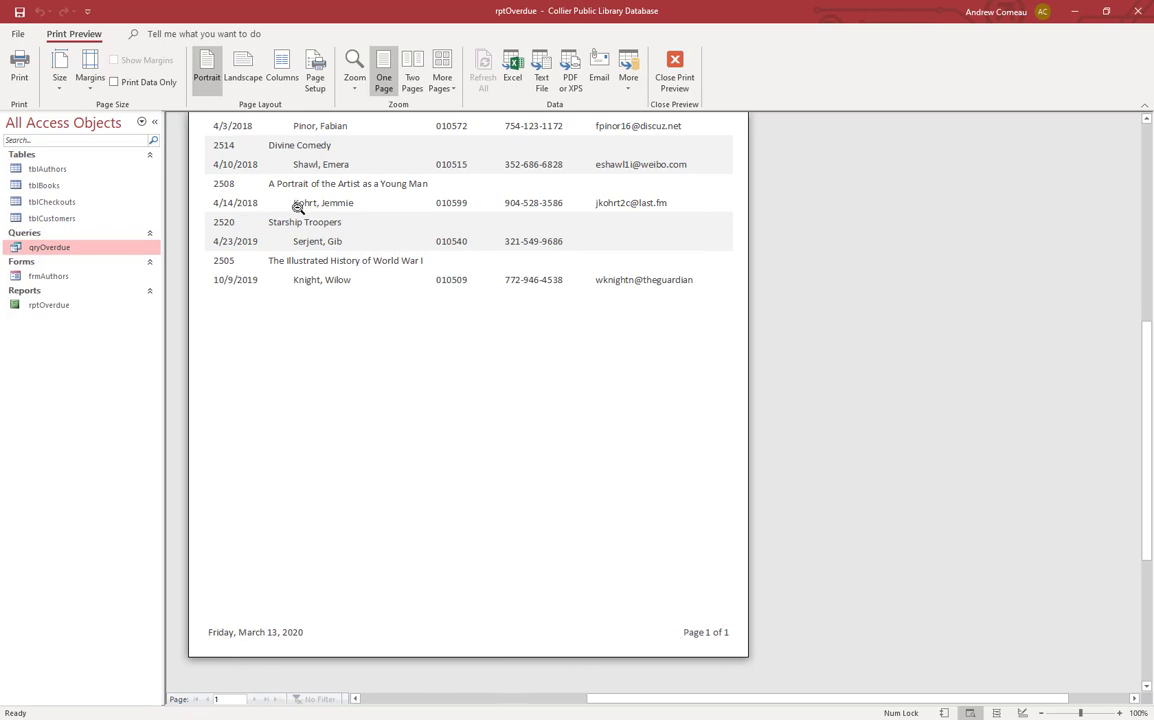
left_click(662, 80)
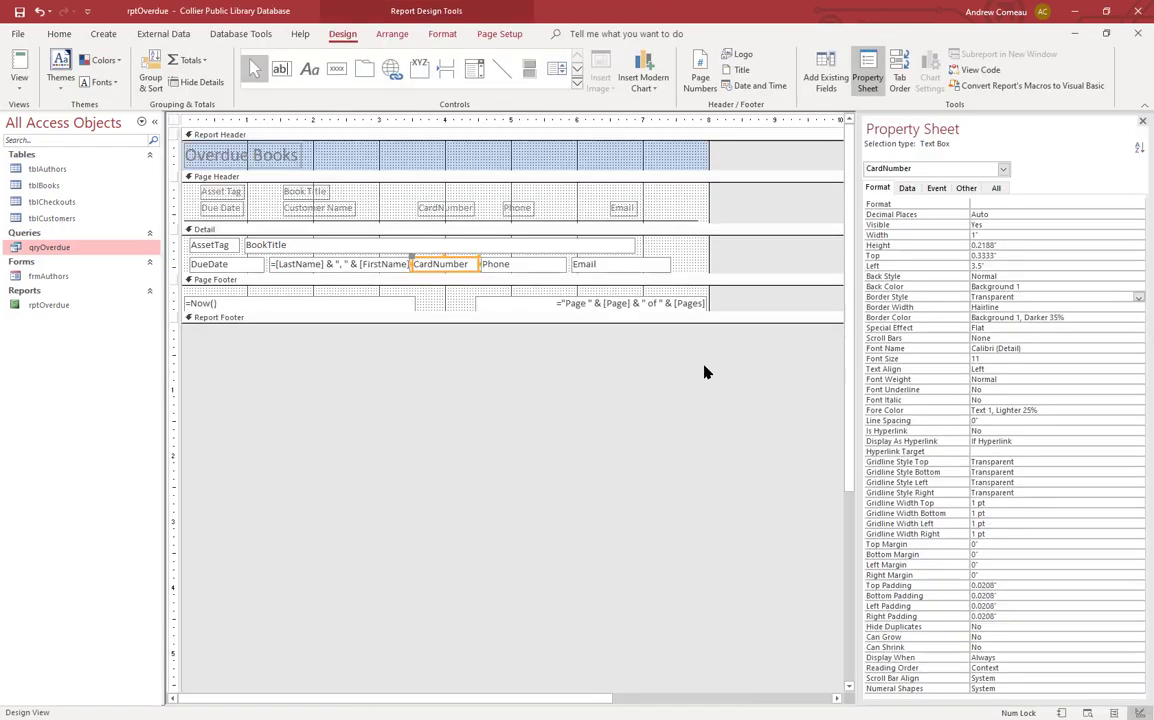
Step: Select the page number text box in the Page Footer and bring up the choice of report views
left_click(557, 305)
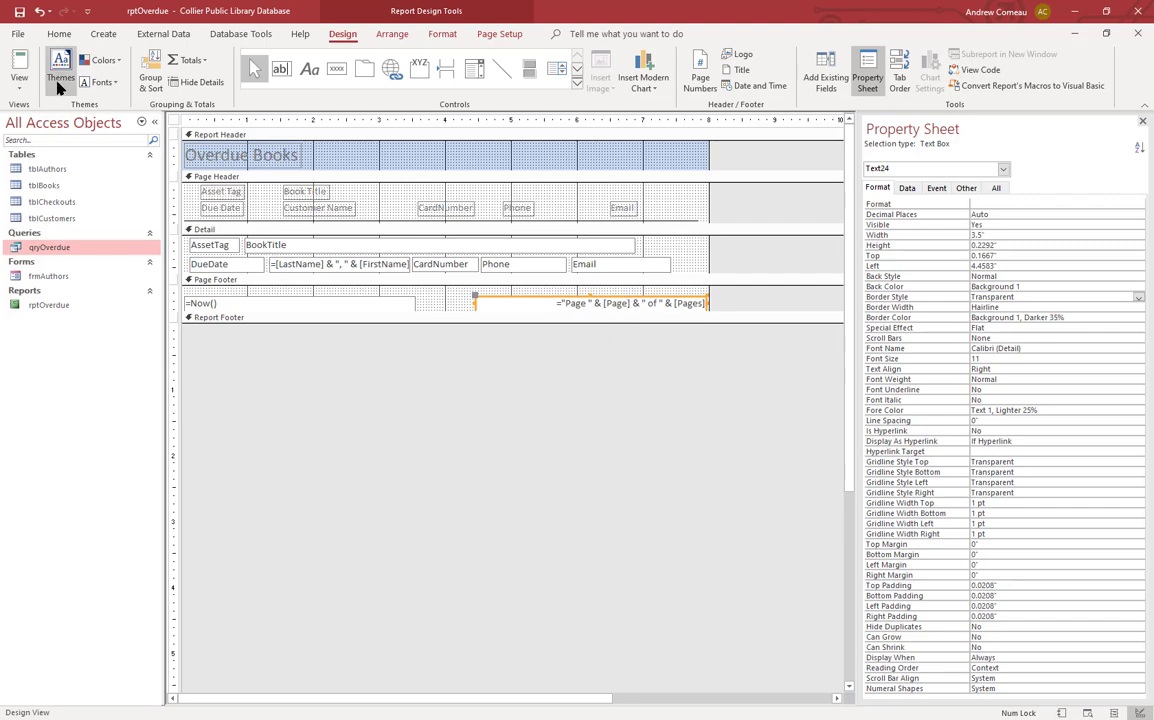
left_click(17, 88)
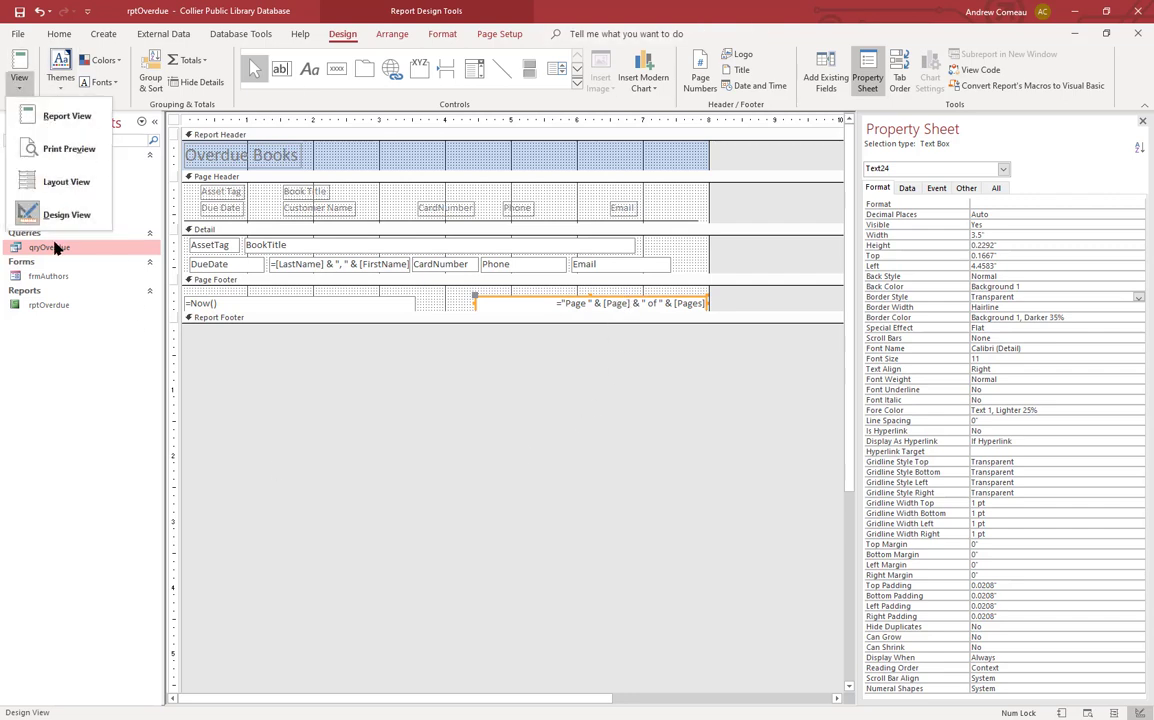